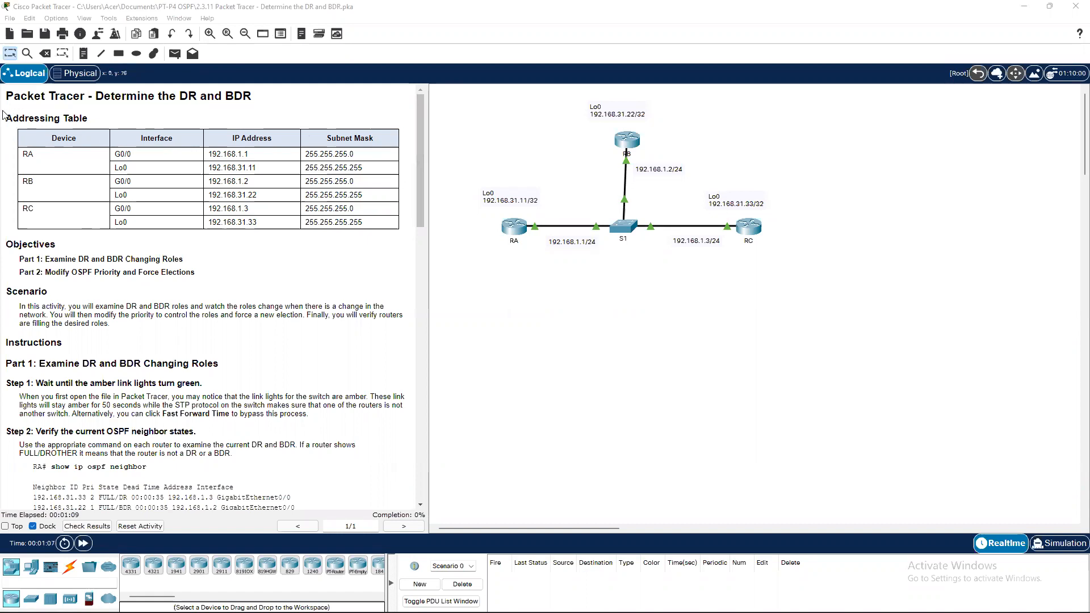
Read the activity's addressing table, objectives, scenario and the Part 1 instructions on verifying OSPF neighbor states.
left_click_drag(7, 241, 158, 234)
left_click(185, 251)
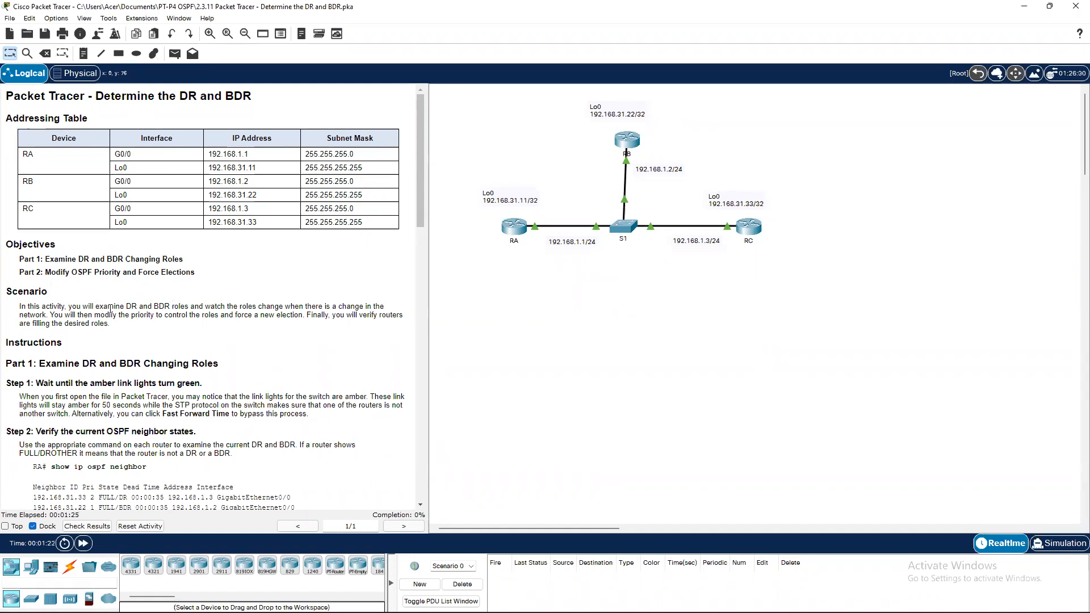
scroll(111, 309, "down", 1)
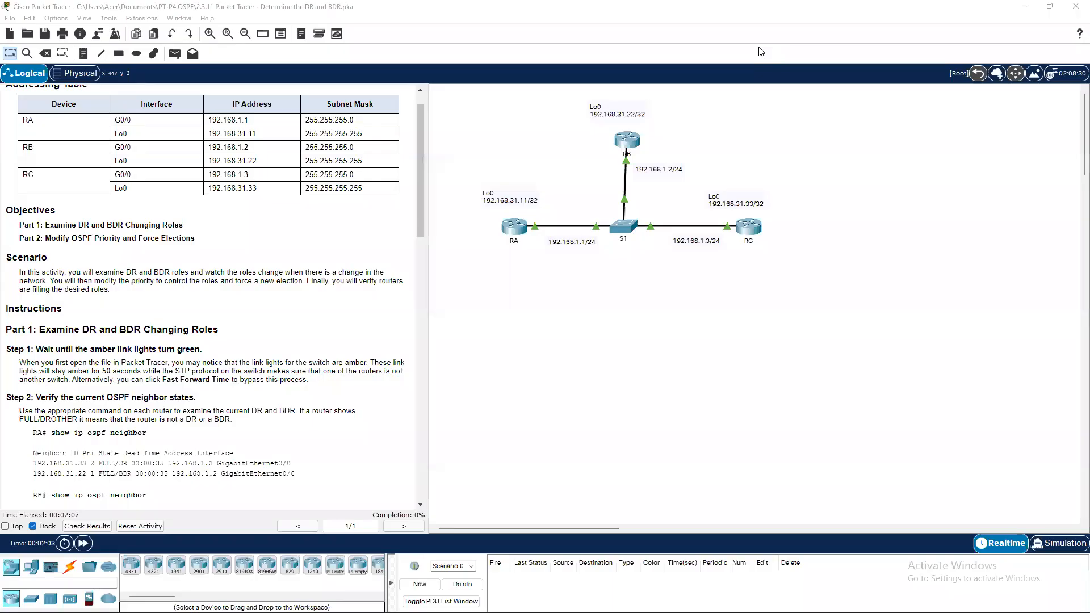
scroll(217, 222, "down", 1)
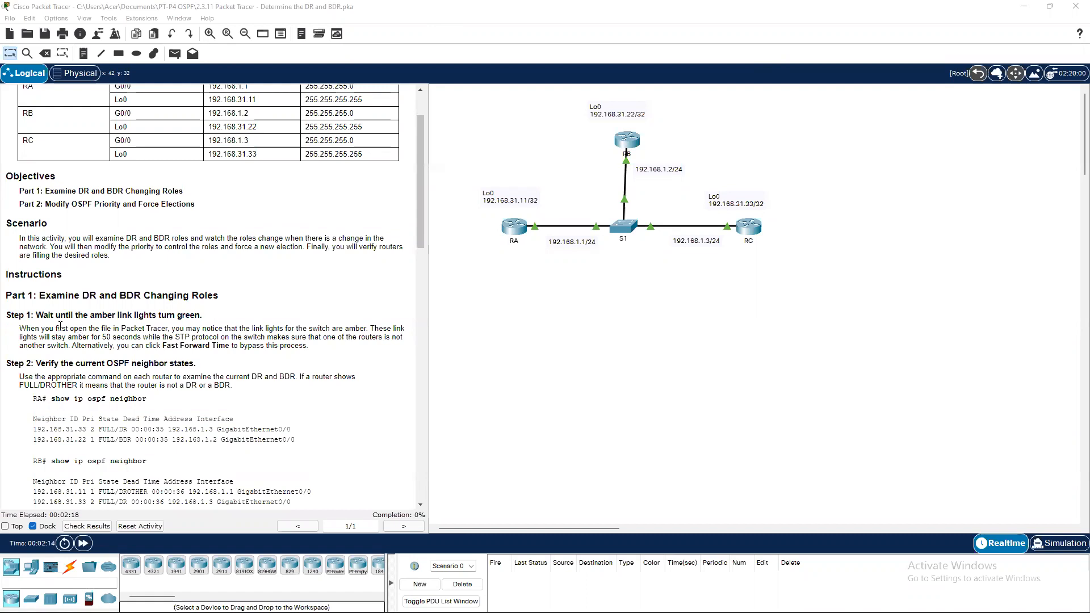
scroll(62, 318, "down", 1)
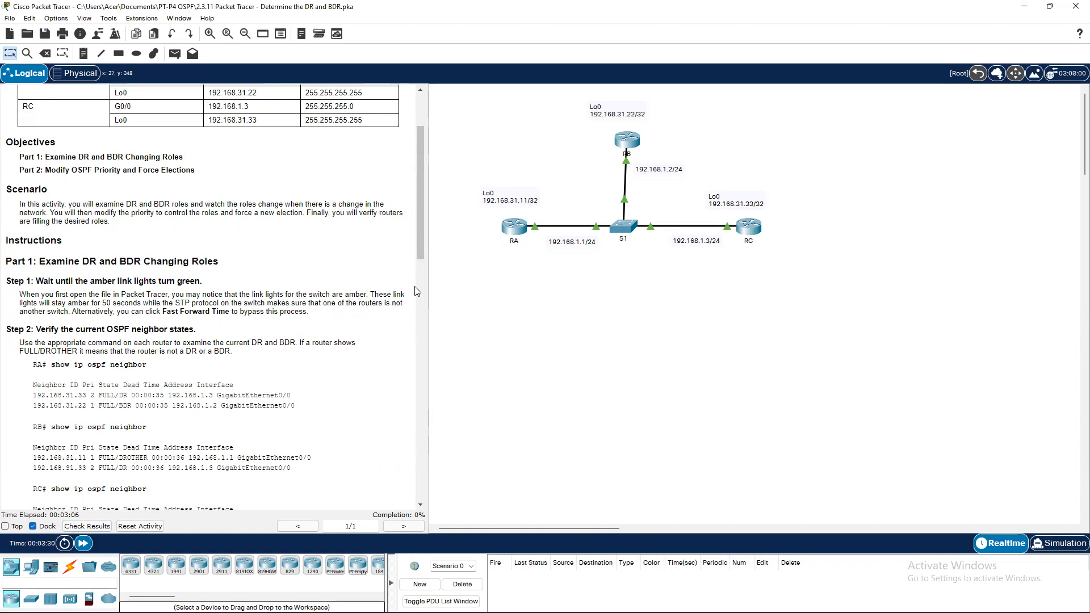
scroll(242, 227, "down", 3)
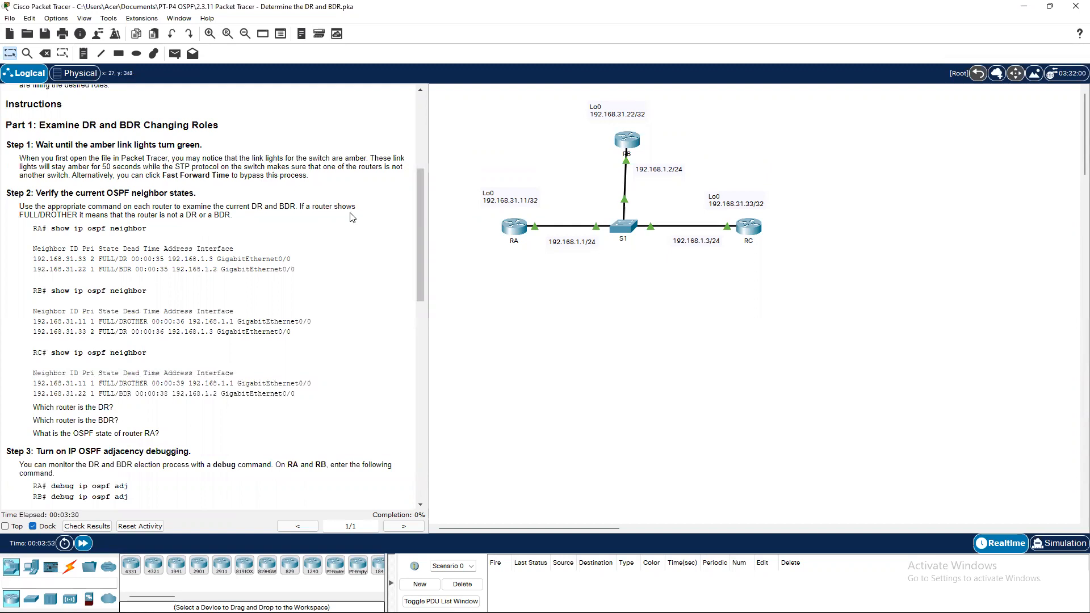
Open router RA's command line and enter privileged EXEC mode with ena.
left_click(519, 228)
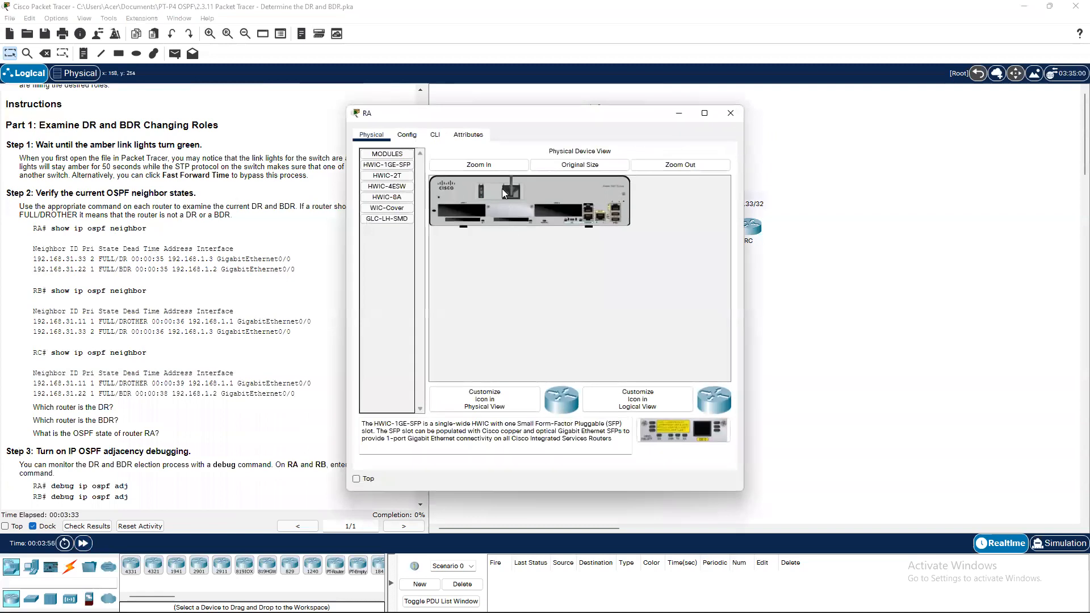
left_click(429, 138)
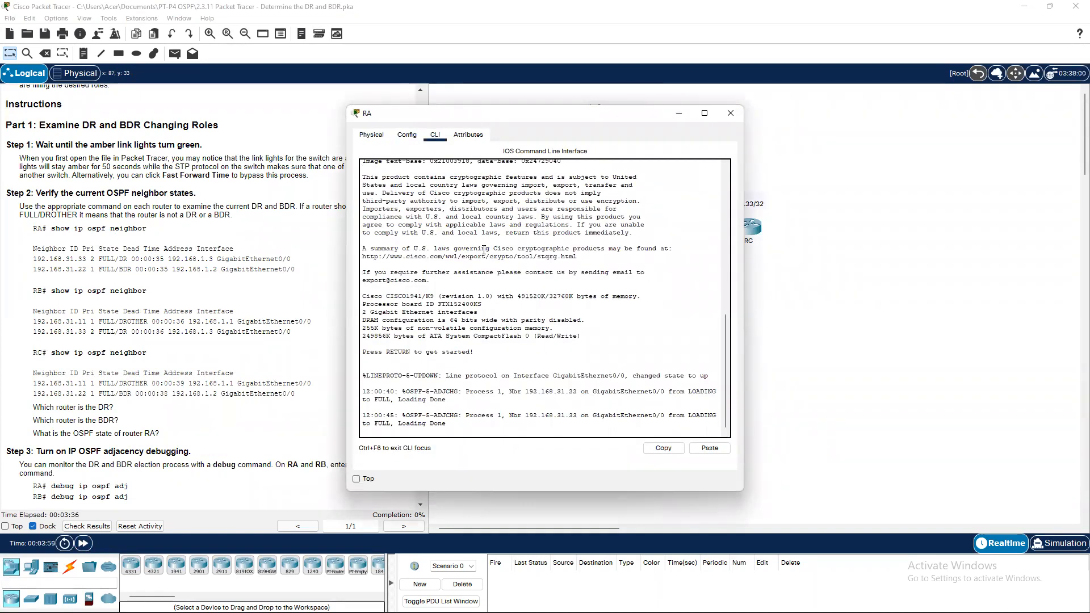
key("Return")
type("ena")
key("Return")
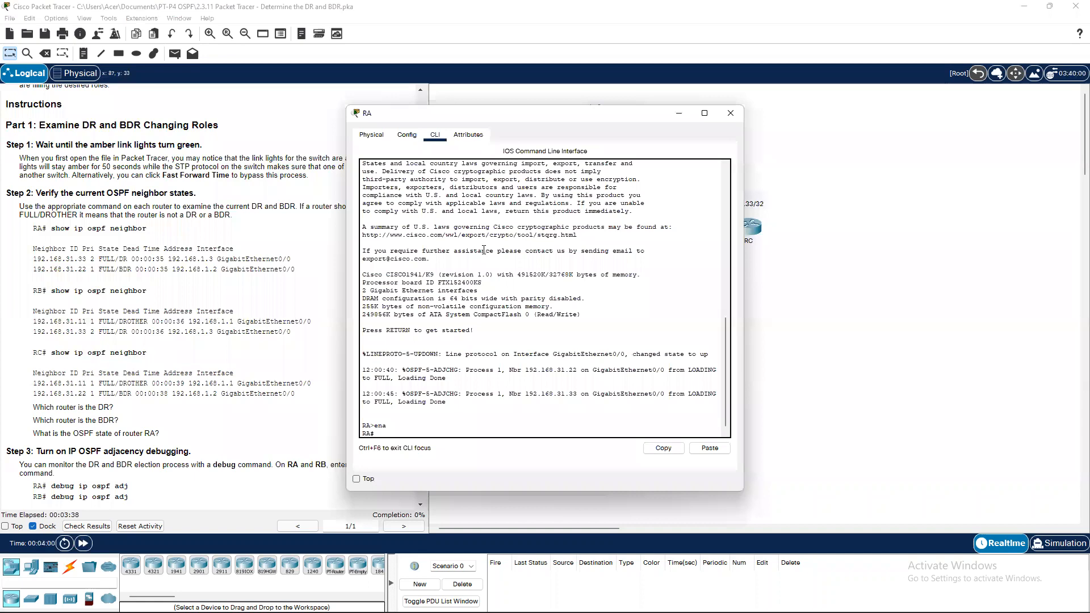
Run show ip ospf neighbor on RA to check its OSPF neighbor states, and close RA's window.
type("show")
key("Tab")
type("ip")
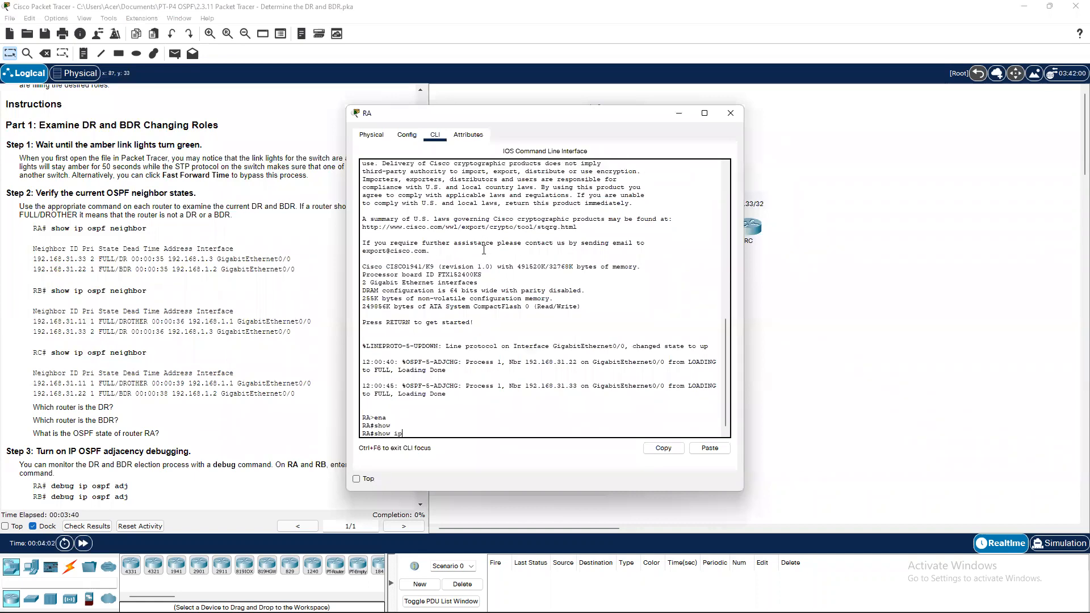
key("Tab")
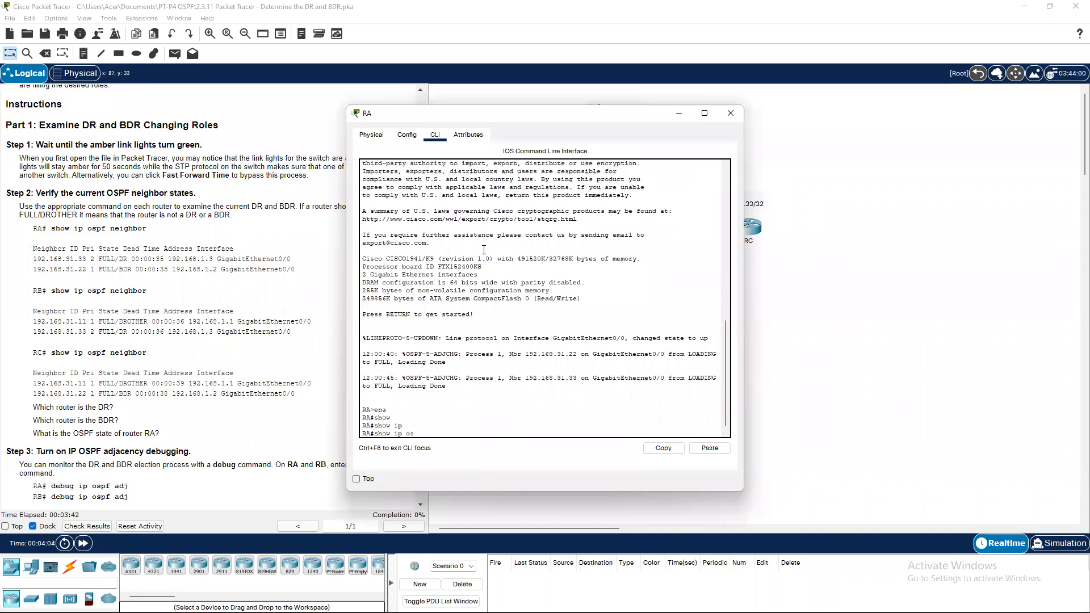
type("os")
key("Tab")
type("nei")
key("Tab")
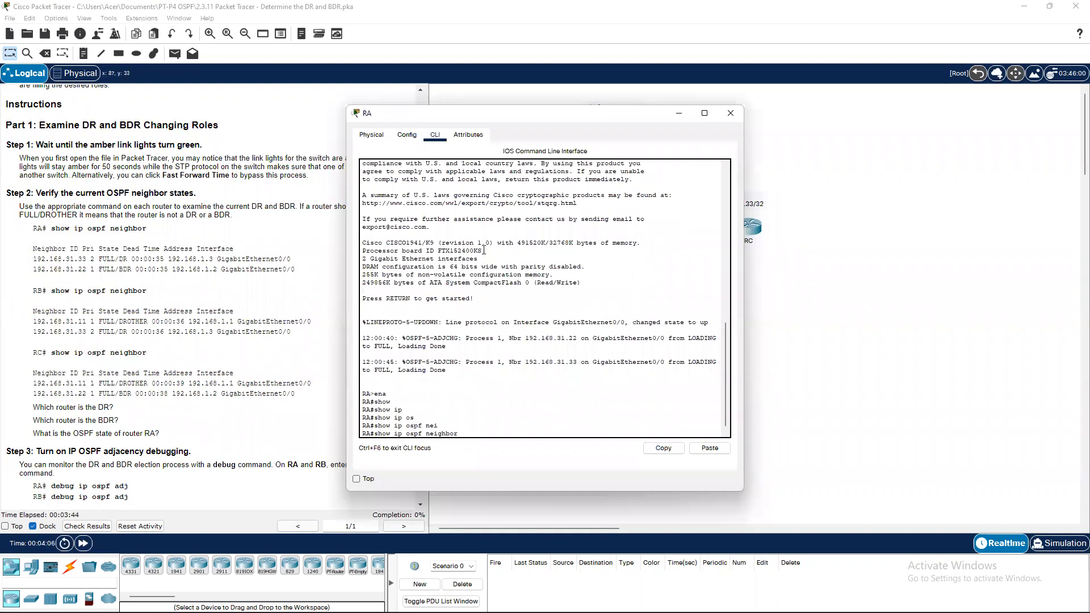
key("Return")
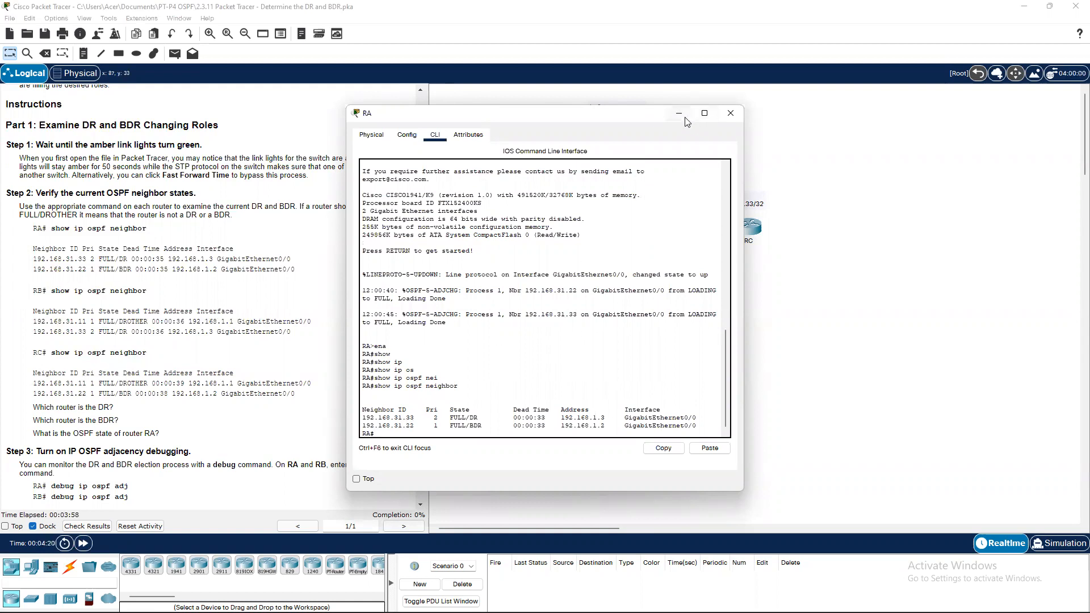
left_click(731, 113)
Open router RB's command line and enter privileged EXEC mode with ena.
left_click(633, 145)
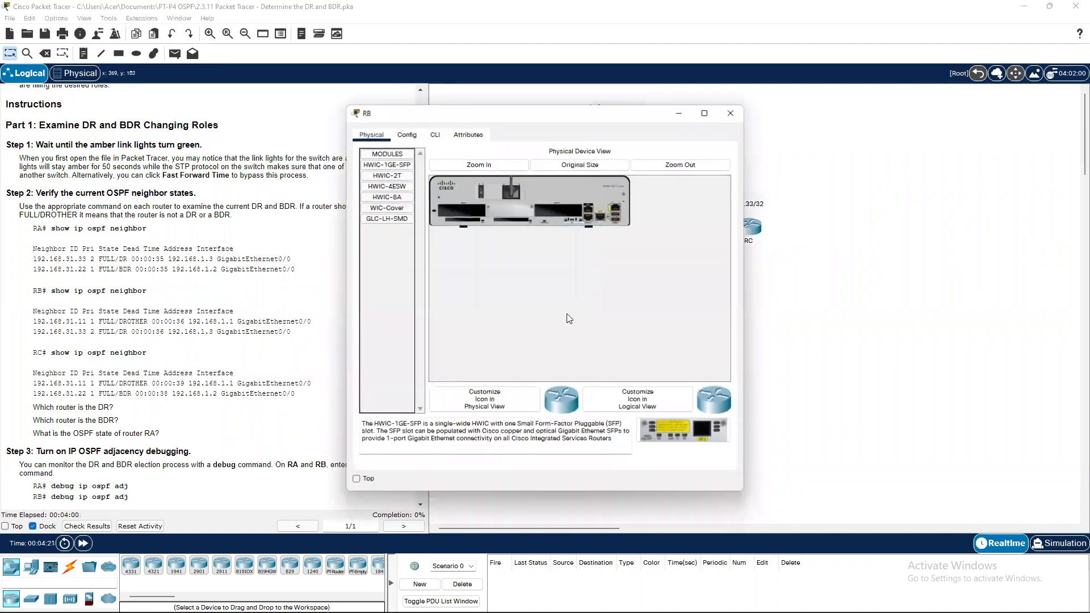
left_click(435, 142)
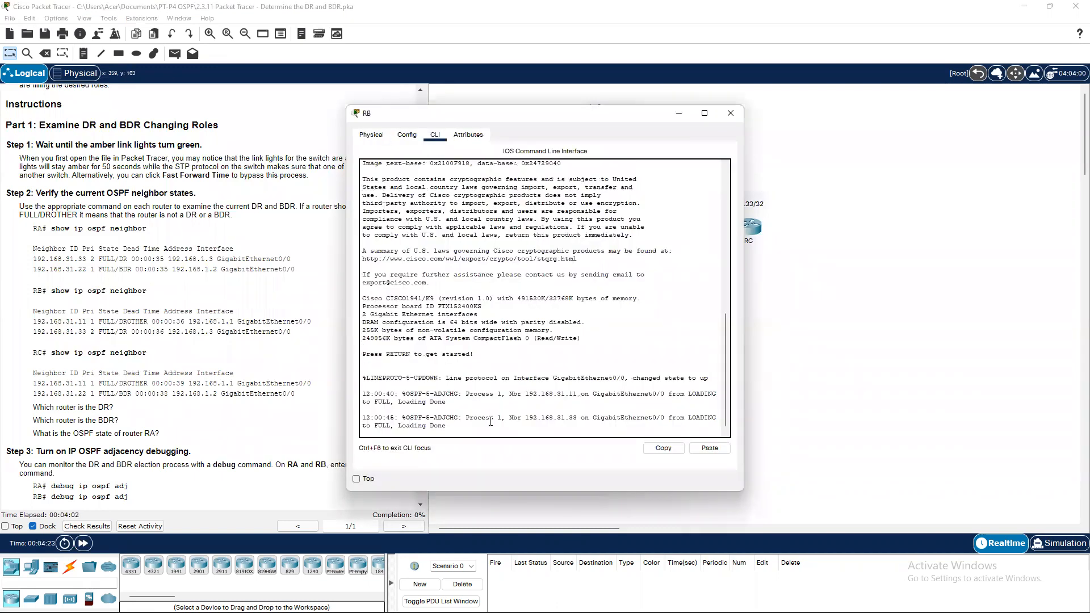
key("Return")
type("ena")
key("Return")
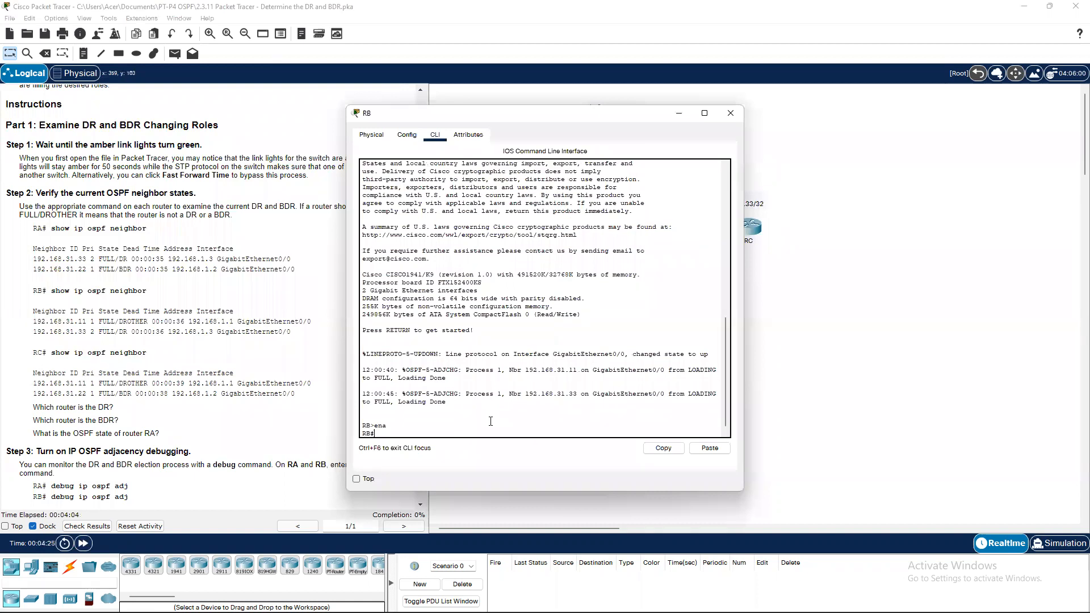
Run show ip ospf neighbor on RB, inspect the neighbor entries, and put RB's window away.
type("sh")
key("Tab")
type("ip")
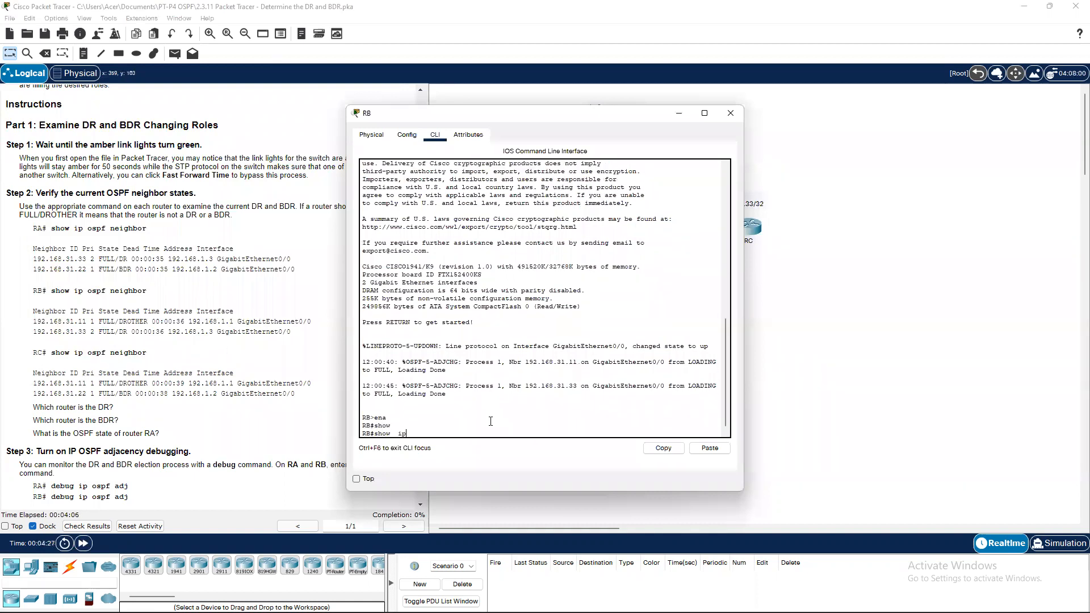
key("Tab")
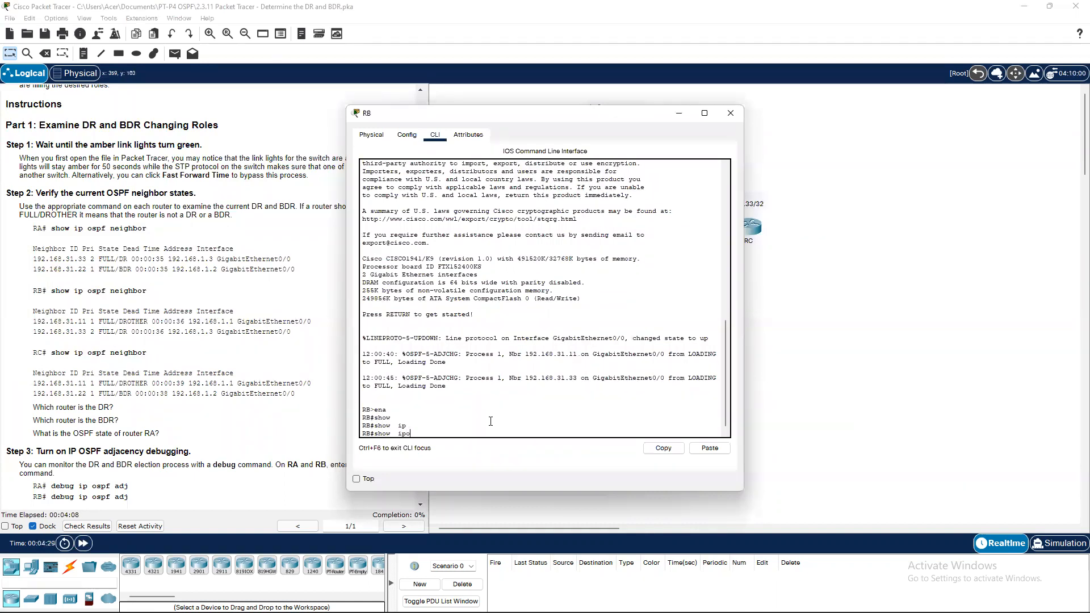
type("os")
key("Tab")
key("BackSpace")
key("BackSpace")
key("BackSpace")
type("p os")
key("Tab")
type("ne")
key("Tab")
key("Return")
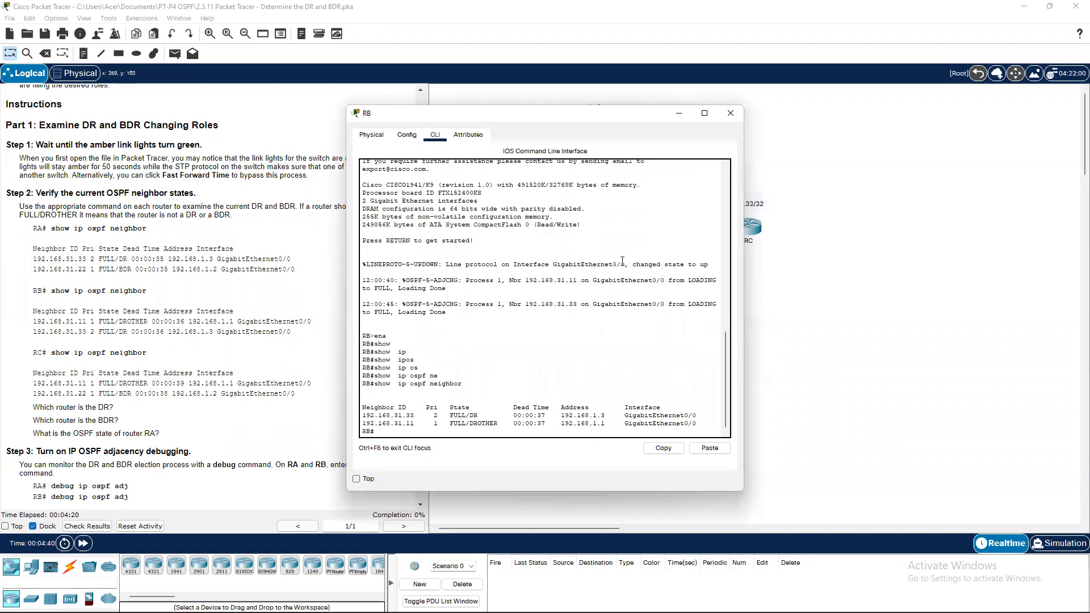
left_click_drag(699, 418, 470, 423)
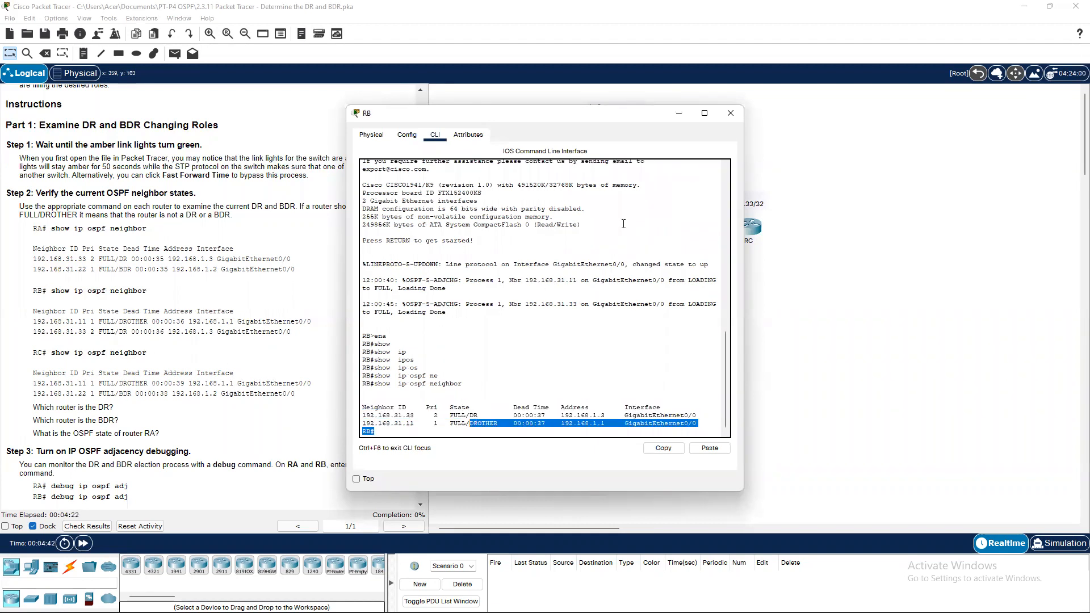
left_click(685, 113)
Open router RC's command line and enter privileged EXEC mode with ena.
left_click(753, 229)
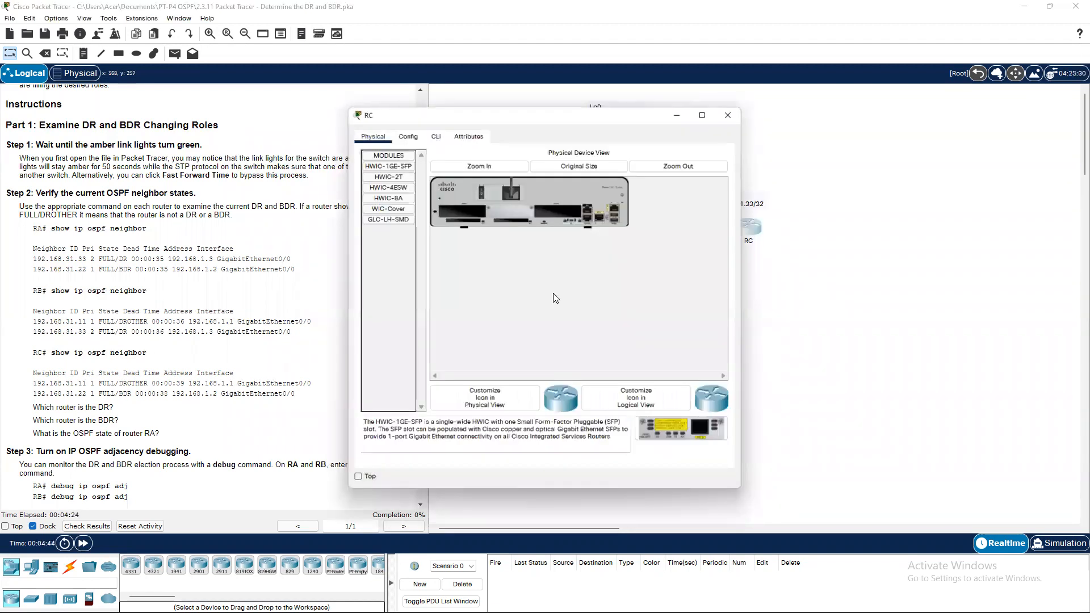
left_click(434, 135)
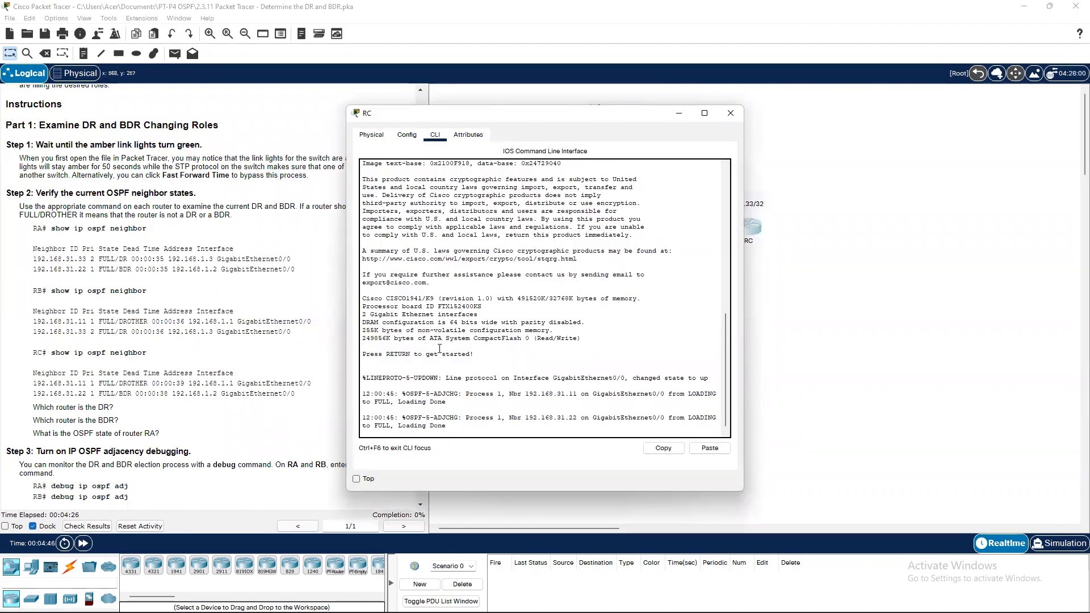
key("Return")
type("ena")
key("Return")
Run show ip ospf neighbor on RC to check its OSPF neighbor states.
type("show ip")
key("Tab")
type("i")
key("Tab")
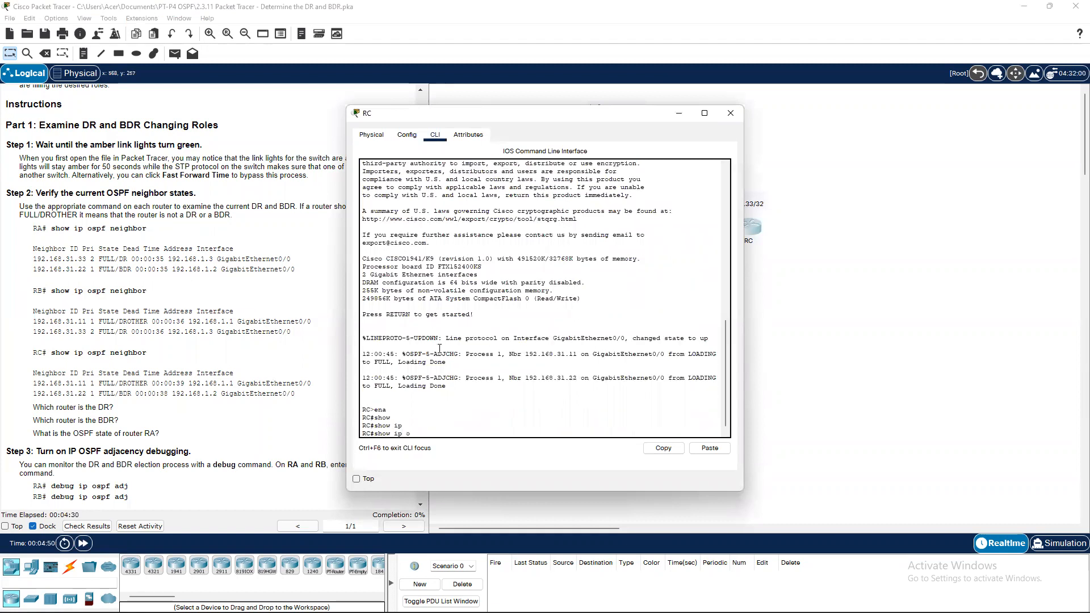
type("osf")
key("Tab")
type("p")
key("Tab")
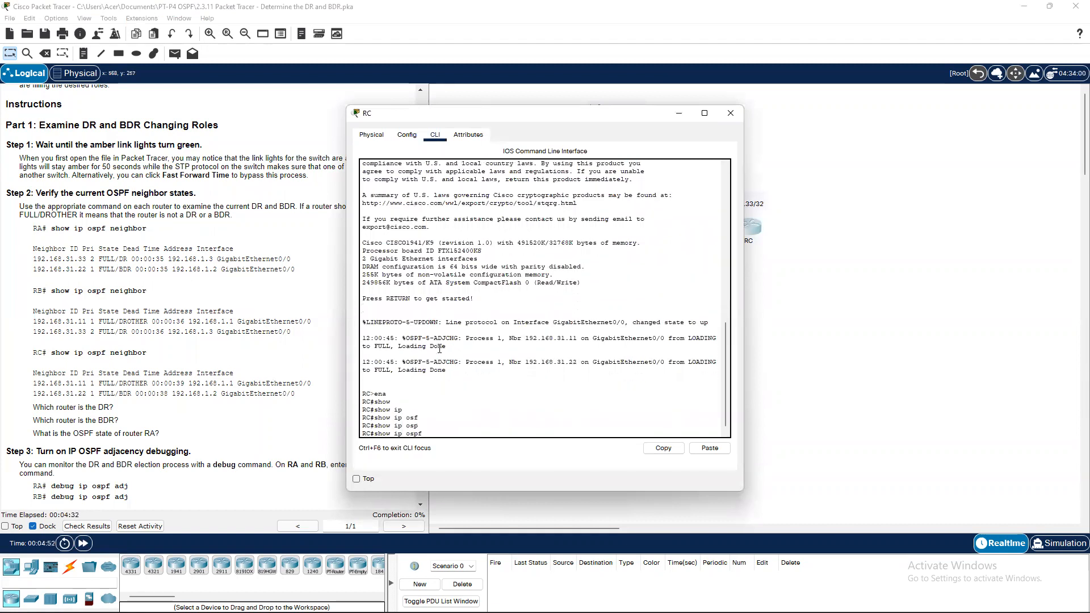
type("neighbor")
key("Tab")
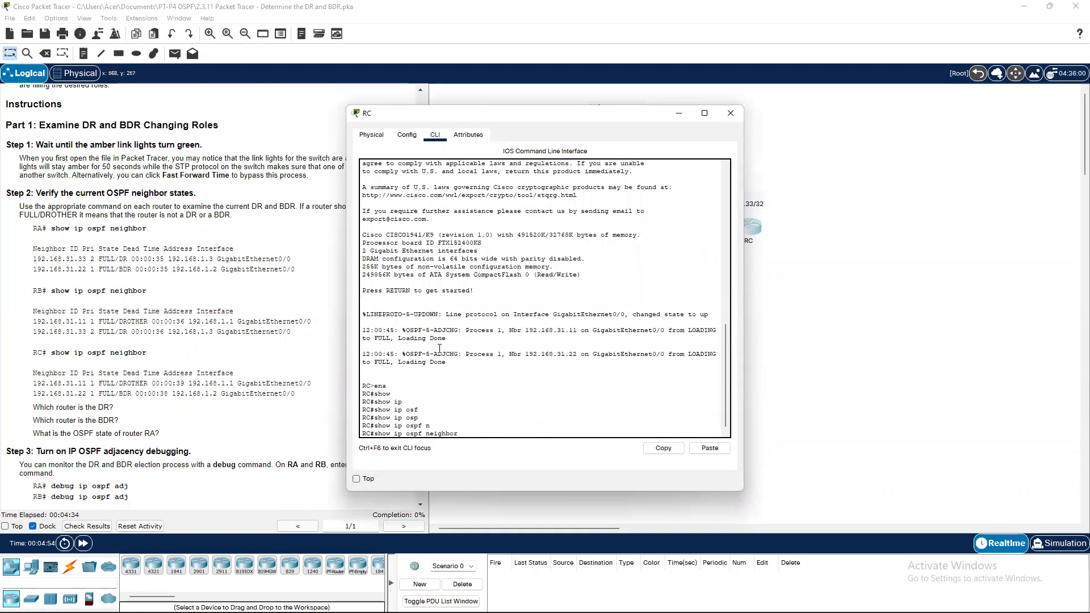
key("Return")
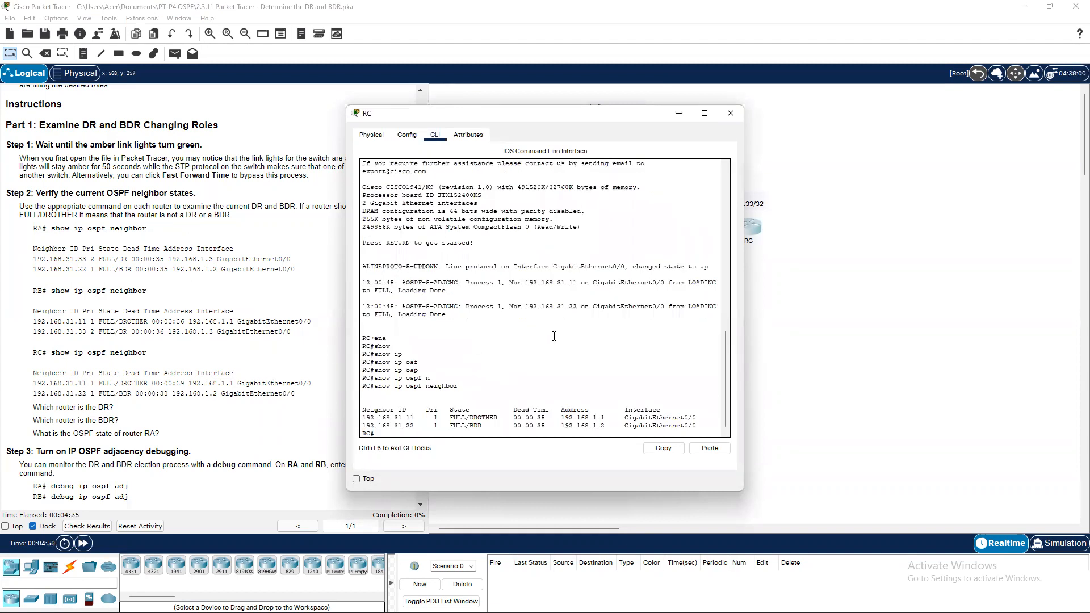
Review the neighbor tables on RA and RB against the DR, BDR and OSPF state questions, and read the instructions for Steps 3 to 7.
scroll(554, 336, "down", 1)
scroll(207, 413, "down", 1)
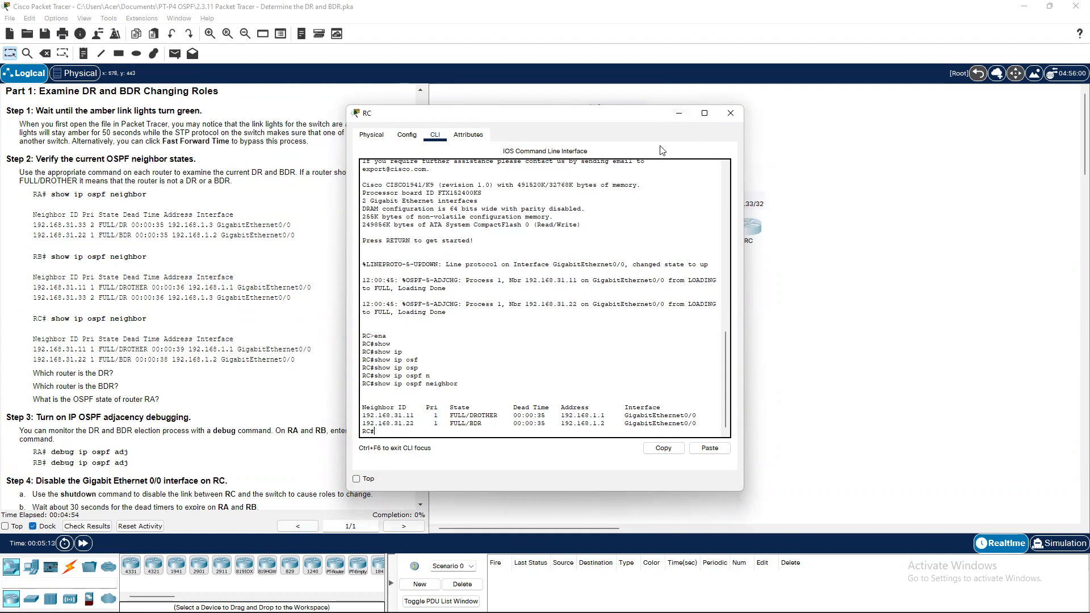
left_click(678, 114)
left_click(511, 229)
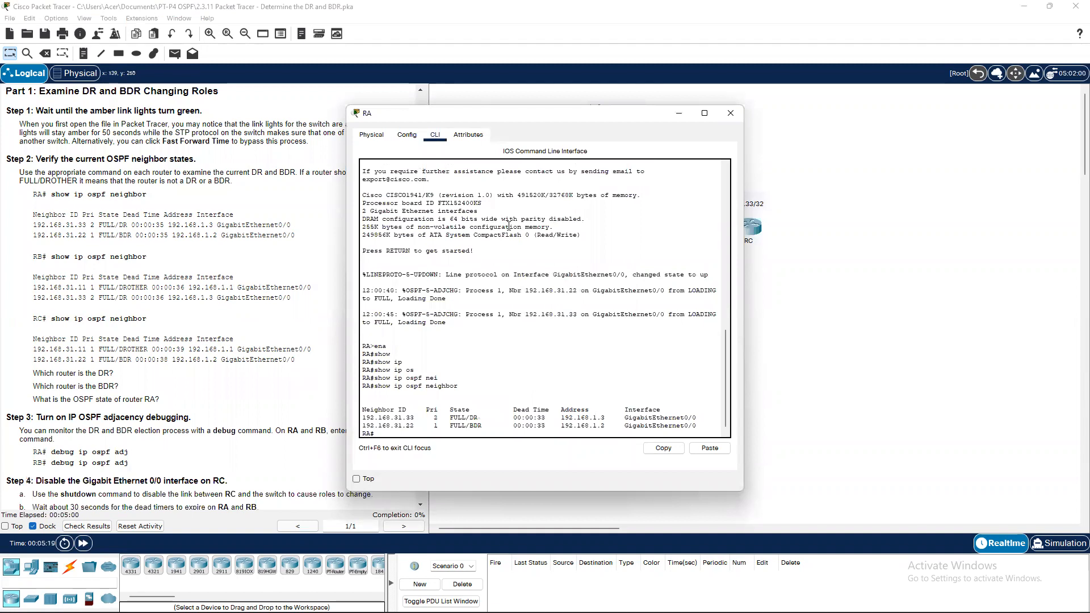
left_click(678, 113)
left_click(623, 139)
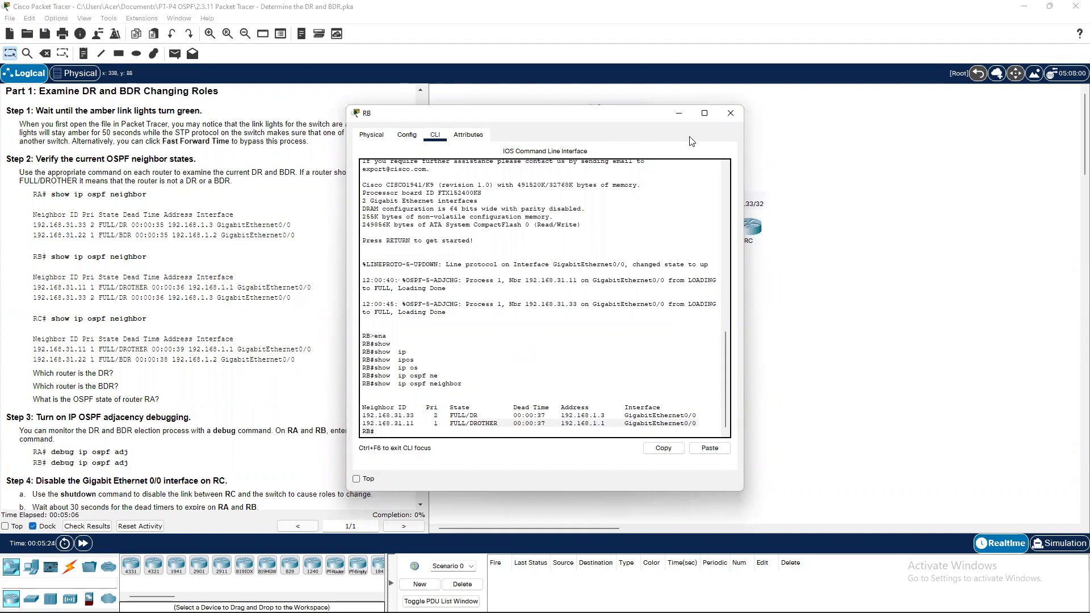
left_click(679, 114)
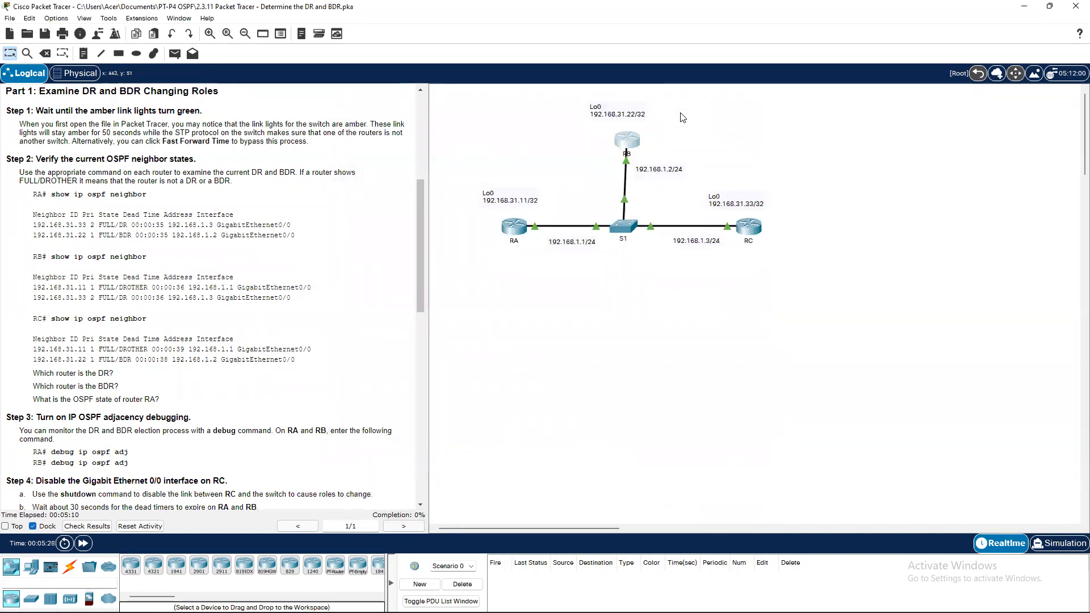
left_click(514, 228)
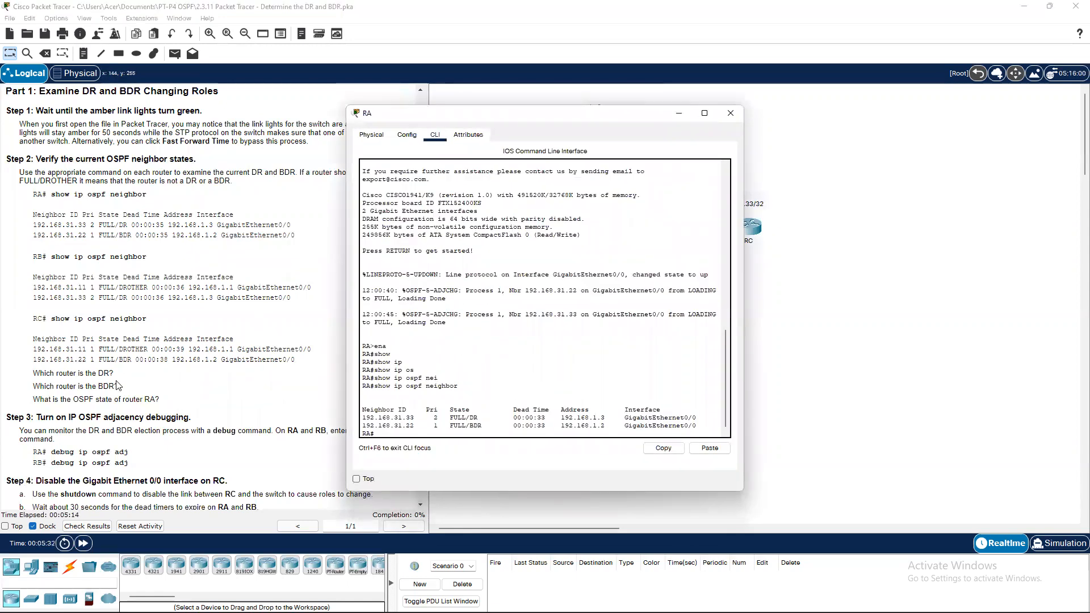
scroll(119, 385, "down", 2)
left_click(680, 113)
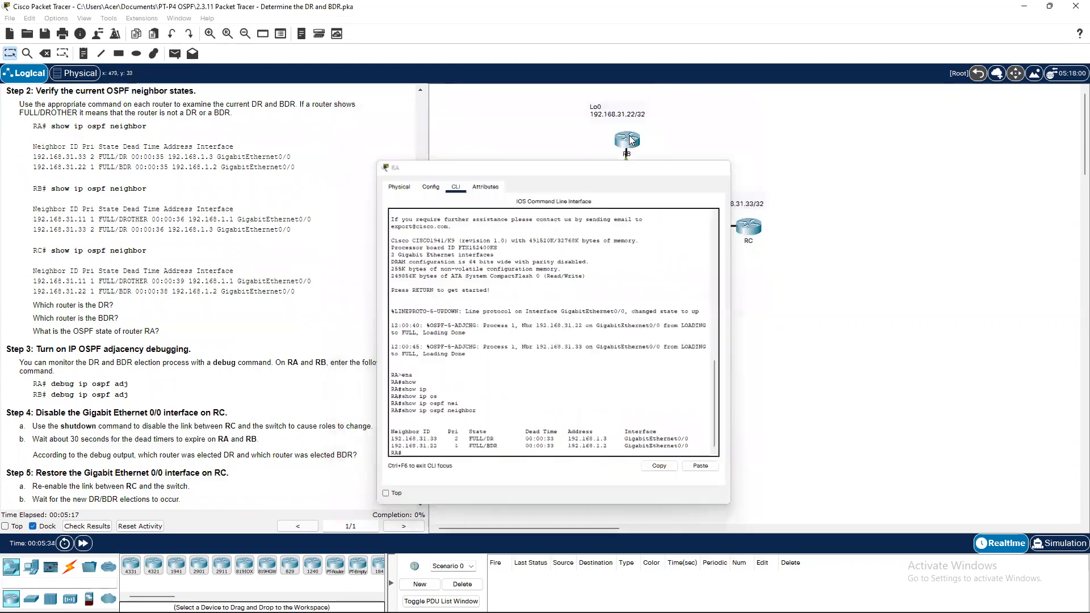
scroll(131, 158, "up", 1)
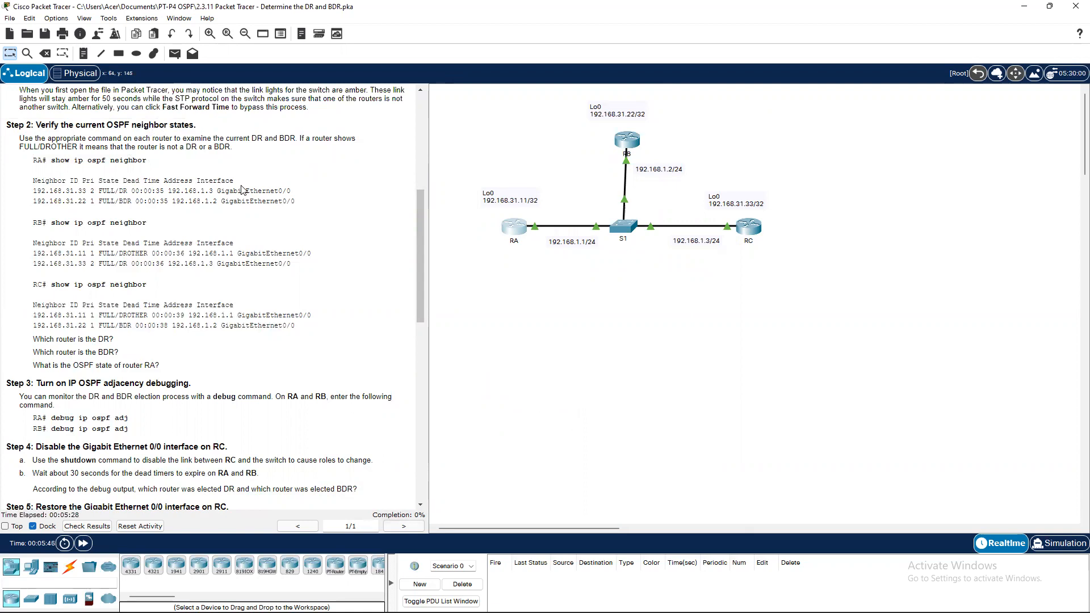
scroll(243, 189, "down", 3)
scroll(244, 195, "down", 1)
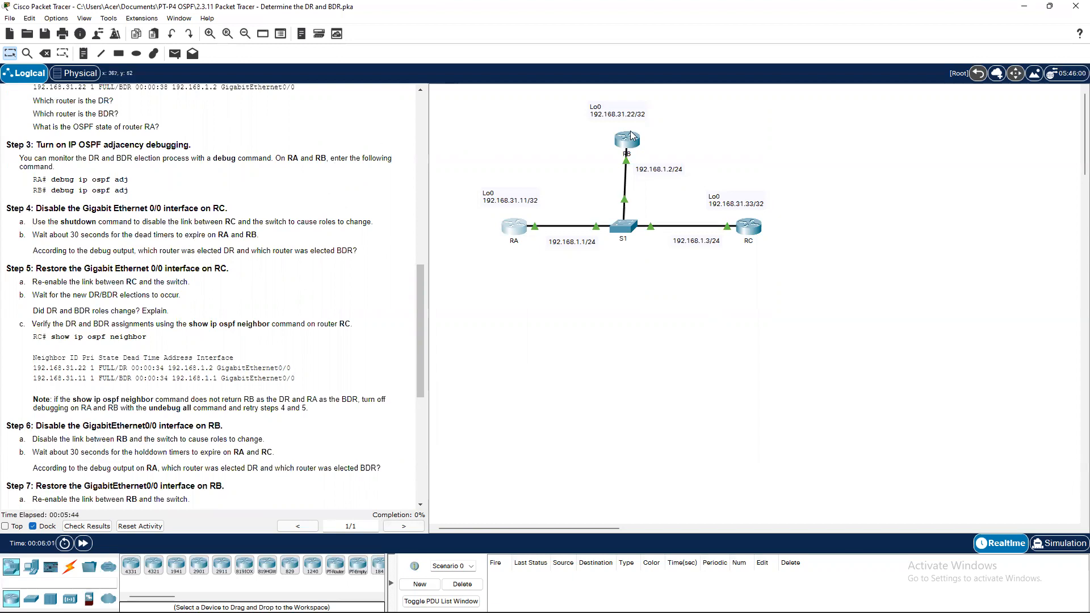
Turn on OSPF adjacency debugging on router RA with debug ip ospf adj, and put RA's window away.
left_click(514, 226)
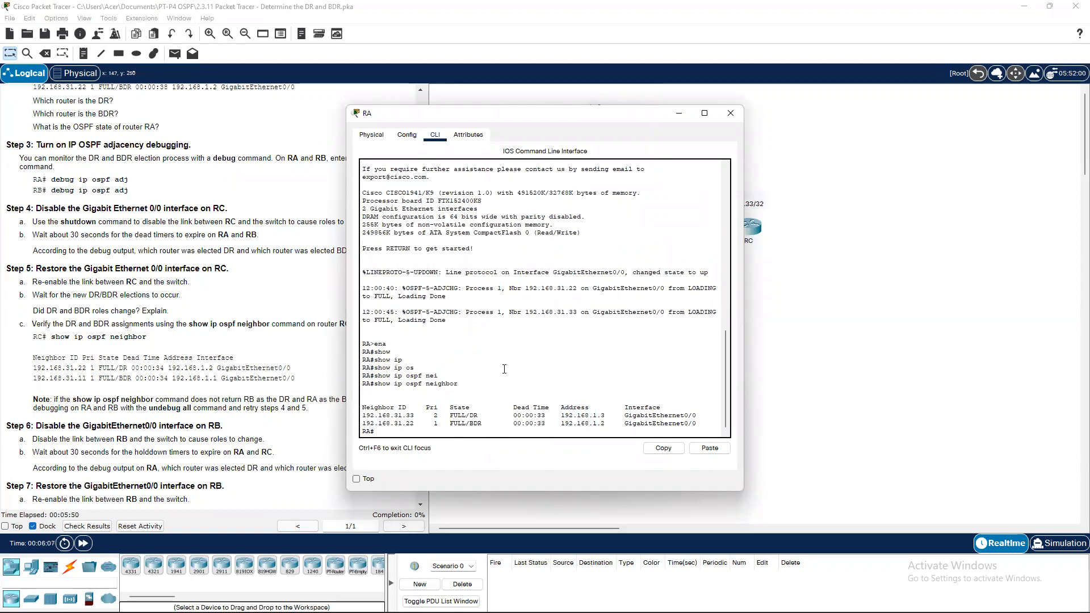
key("Return")
type("debu")
key("Tab")
type("ip")
key("Tab")
type("os")
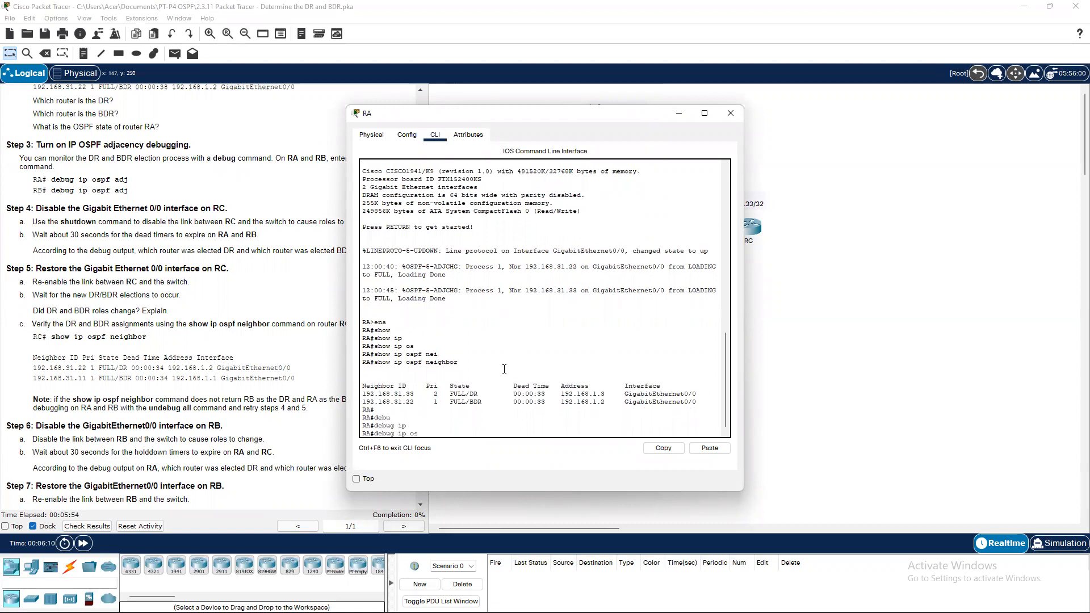
type("p")
key("Tab")
type("adj")
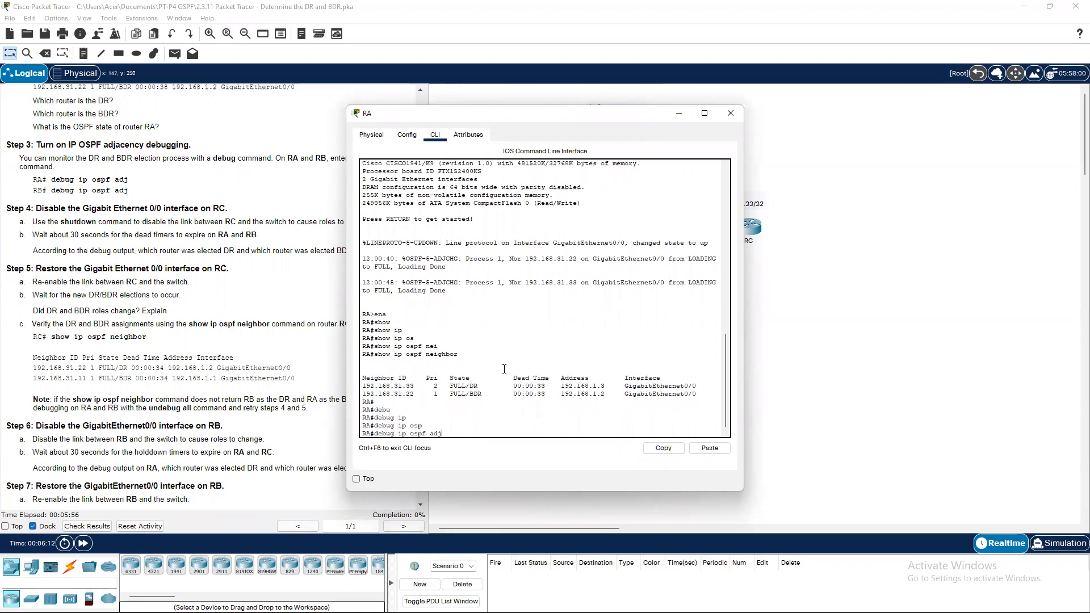
key("Return")
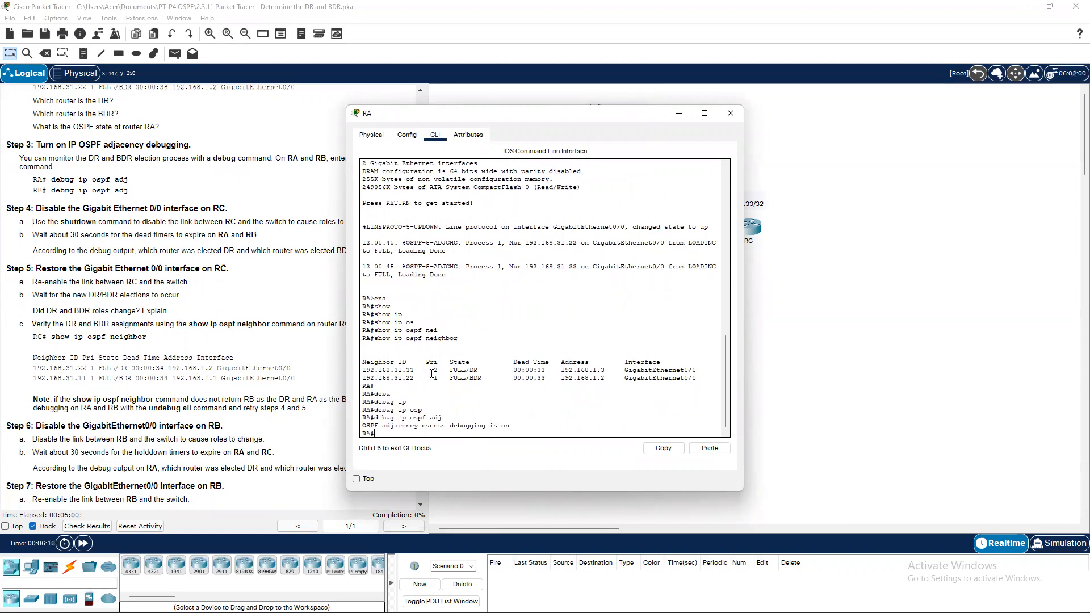
left_click(678, 119)
Turn on OSPF adjacency debugging on router RB with debug ip ospf adj, and put RB's window away.
left_click(624, 148)
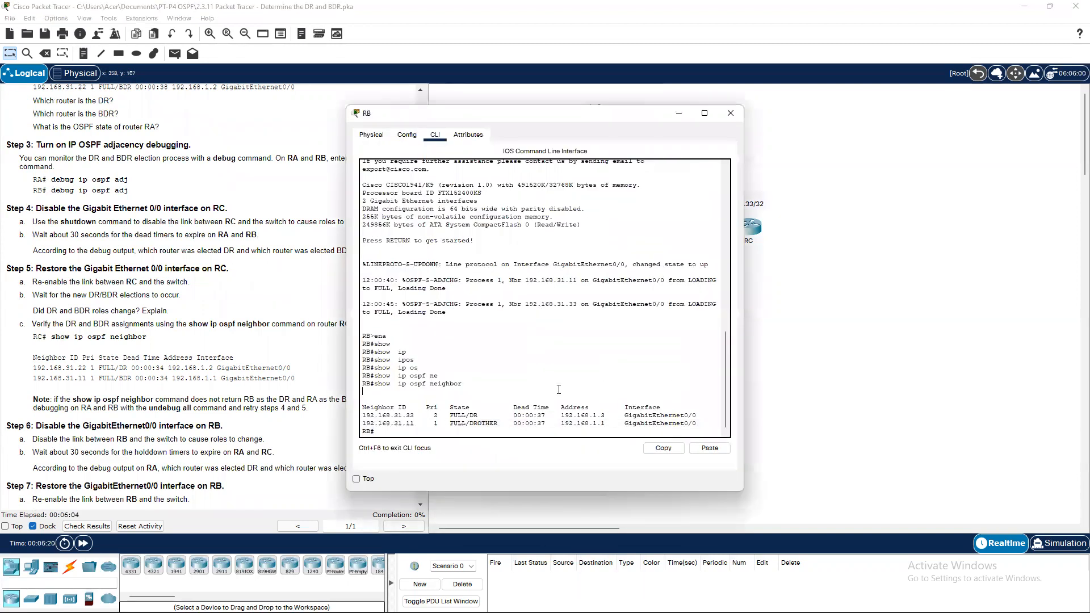
key("Return")
type("debug")
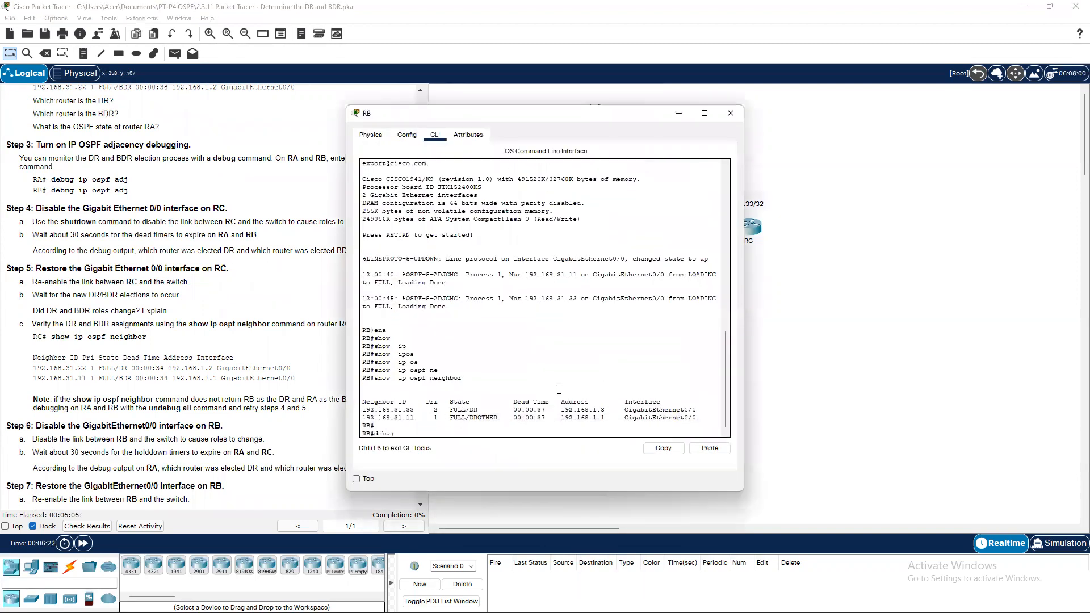
type(" ip osp")
key("Tab")
type("adj")
key("Return")
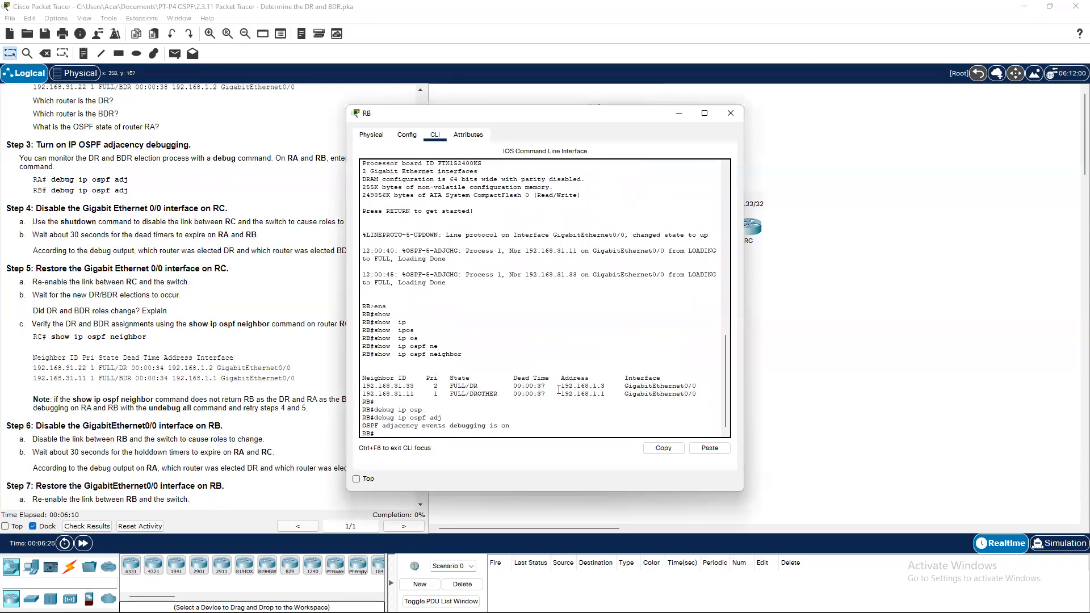
left_click(679, 113)
Check the Step 4 instructions, and enter global configuration mode on router RC with conf t.
scroll(207, 248, "down", 1)
scroll(207, 249, "down", 2)
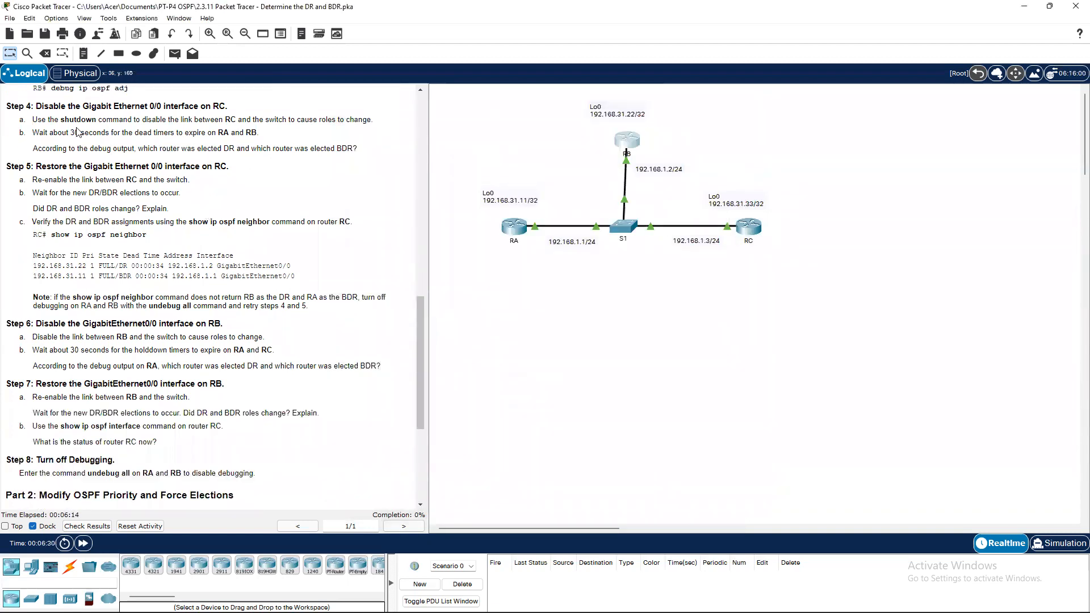
scroll(77, 132, "up", 1)
scroll(77, 132, "up", 1)
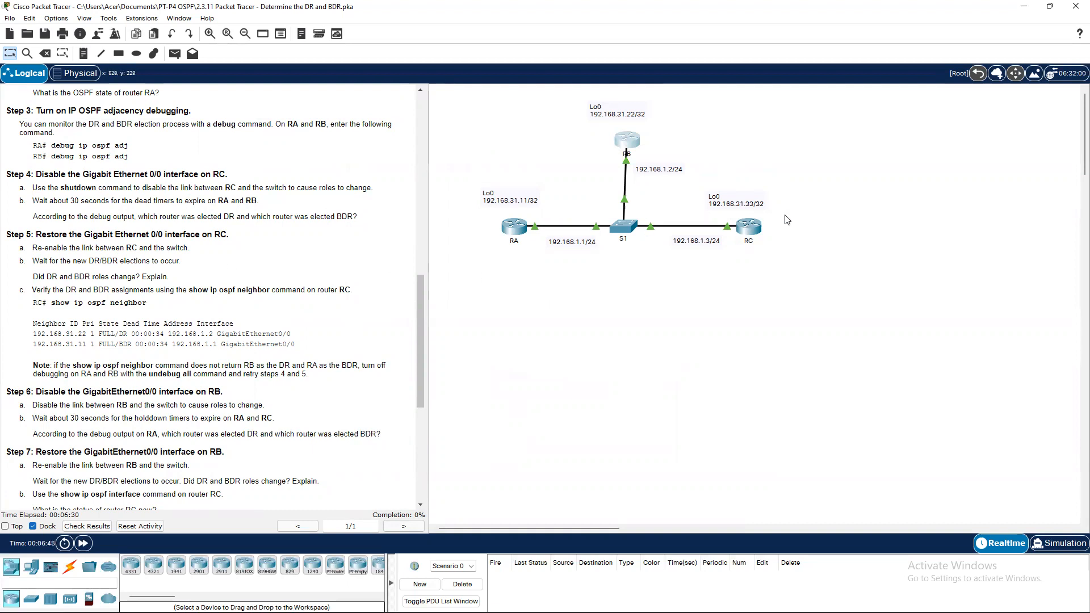
left_click(750, 228)
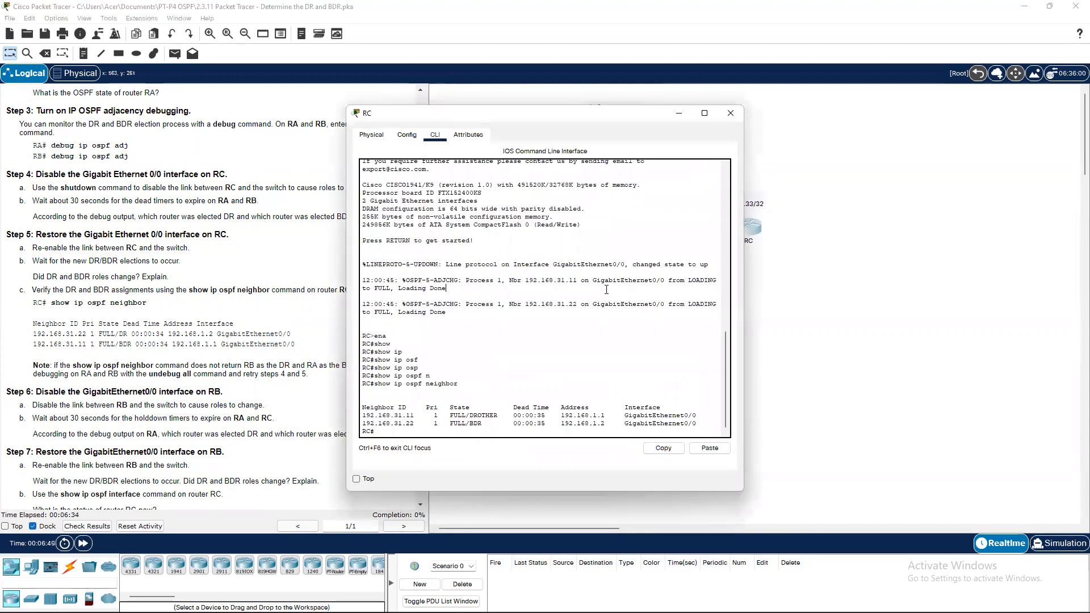
key("Return")
key("Return")
key("Return")
type("in")
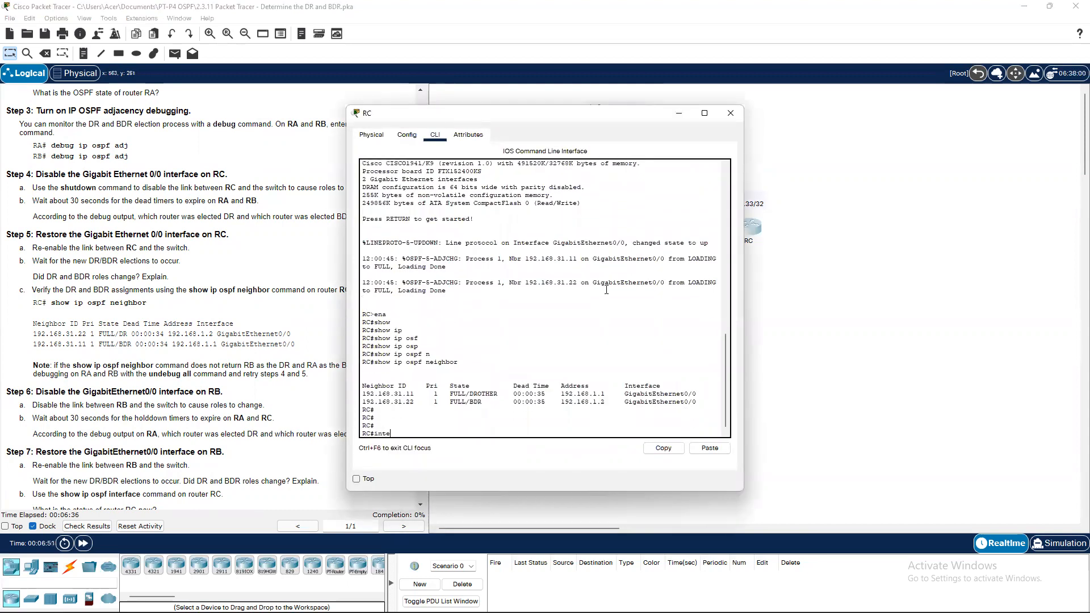
type("te")
key("Tab")
key("BackSpace")
key("BackSpace")
key("BackSpace")
key("BackSpace")
type("conf t")
key("Return")
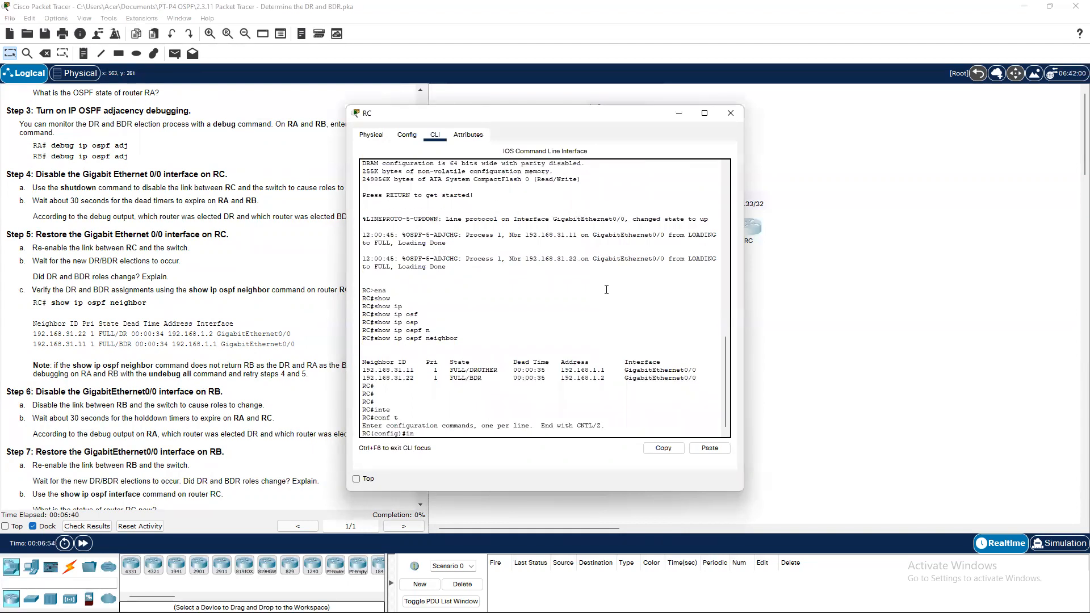
Shut down interface g0/0 on router RC, and put RC's window away.
type("in")
key("Tab")
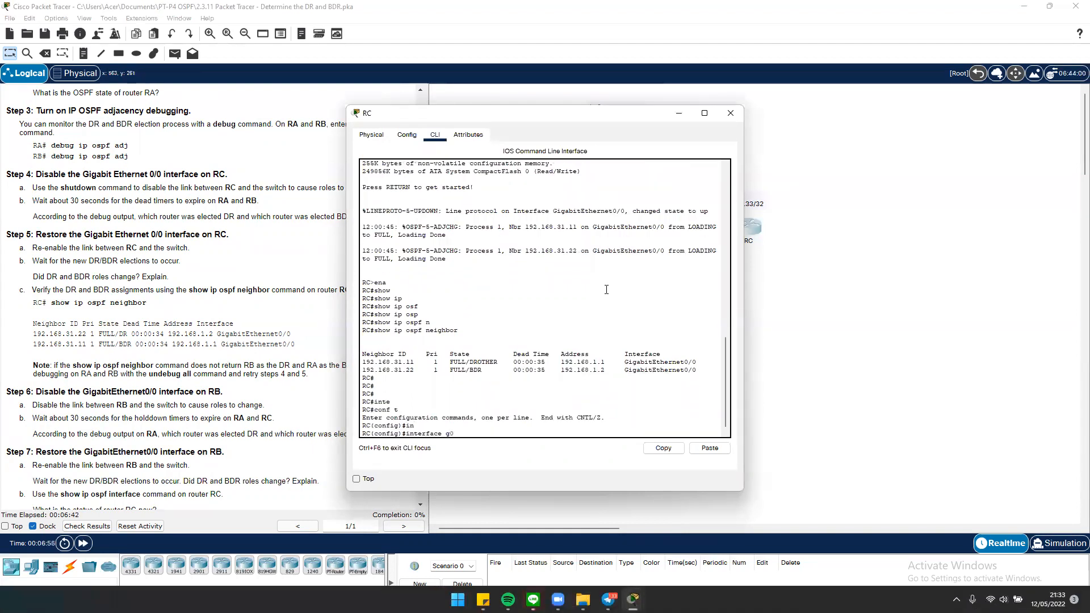
key("Return")
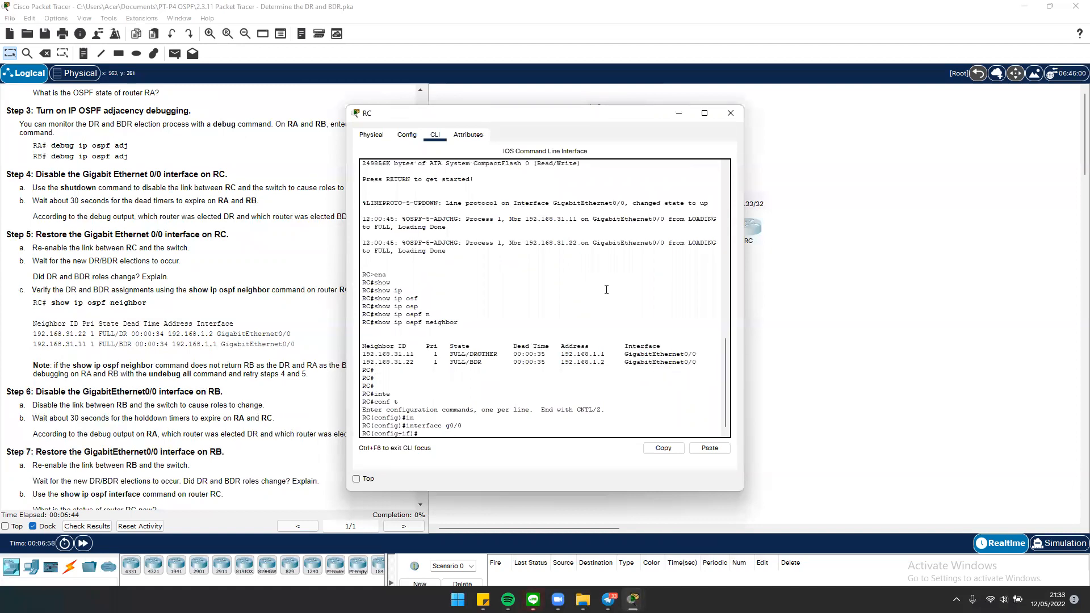
type("sh")
key("Tab")
key("Return")
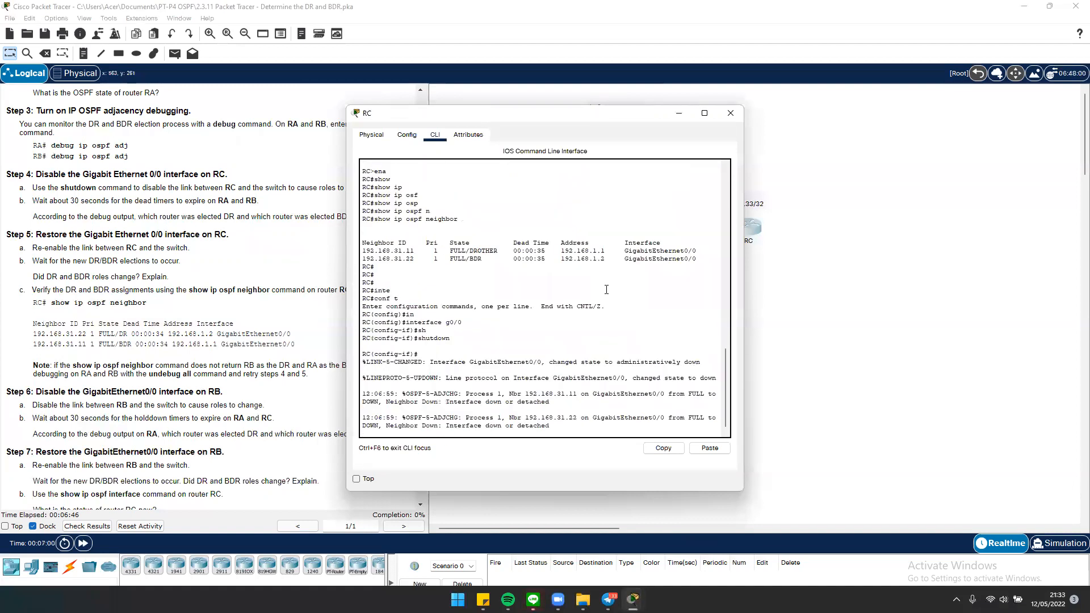
key("Return")
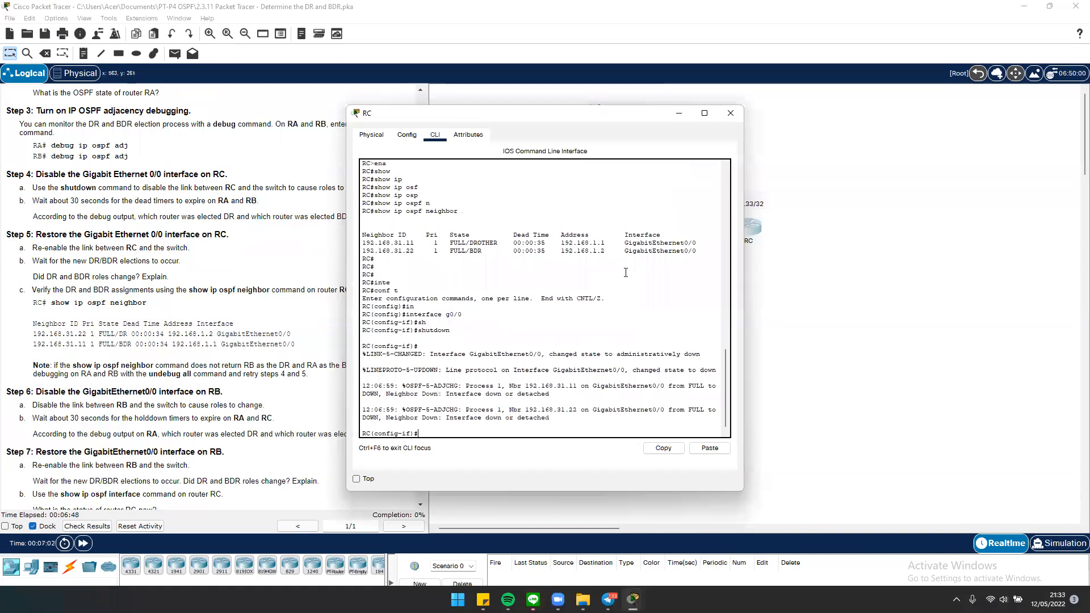
left_click(680, 113)
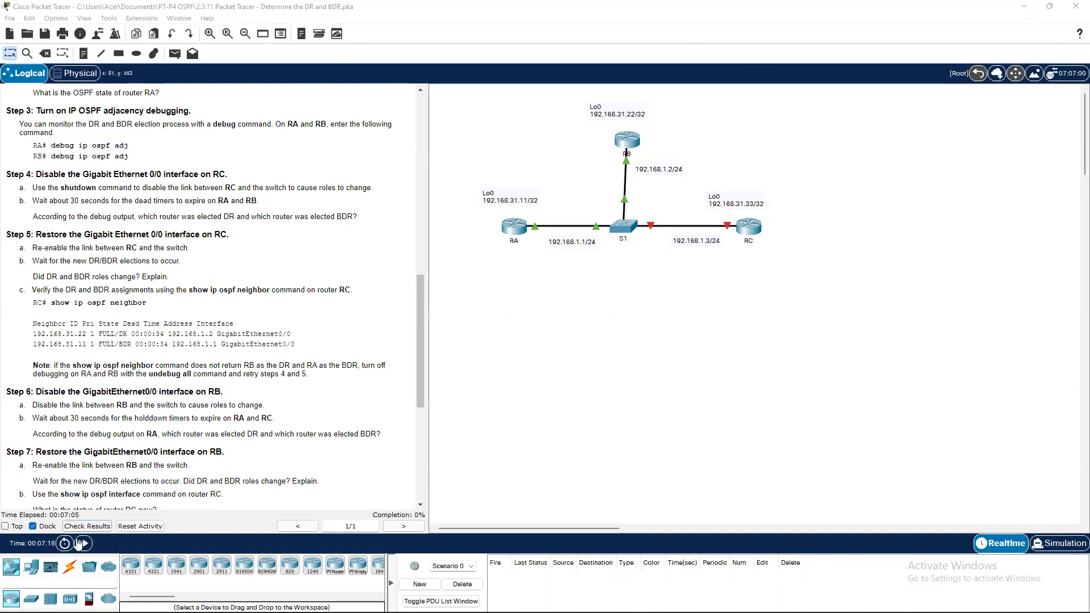
Fast-forward the simulation time so the OSPF dead timers expire on RA and RB, and review the instructions for Steps 4 to 8.
left_click(83, 543)
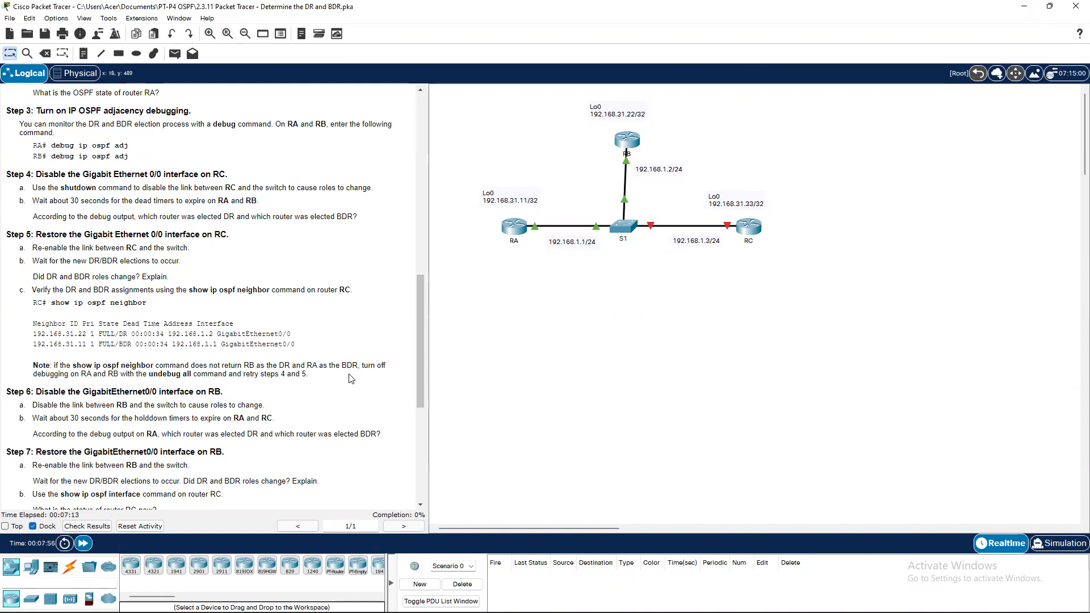
scroll(352, 379, "down", 1)
scroll(343, 382, "down", 1)
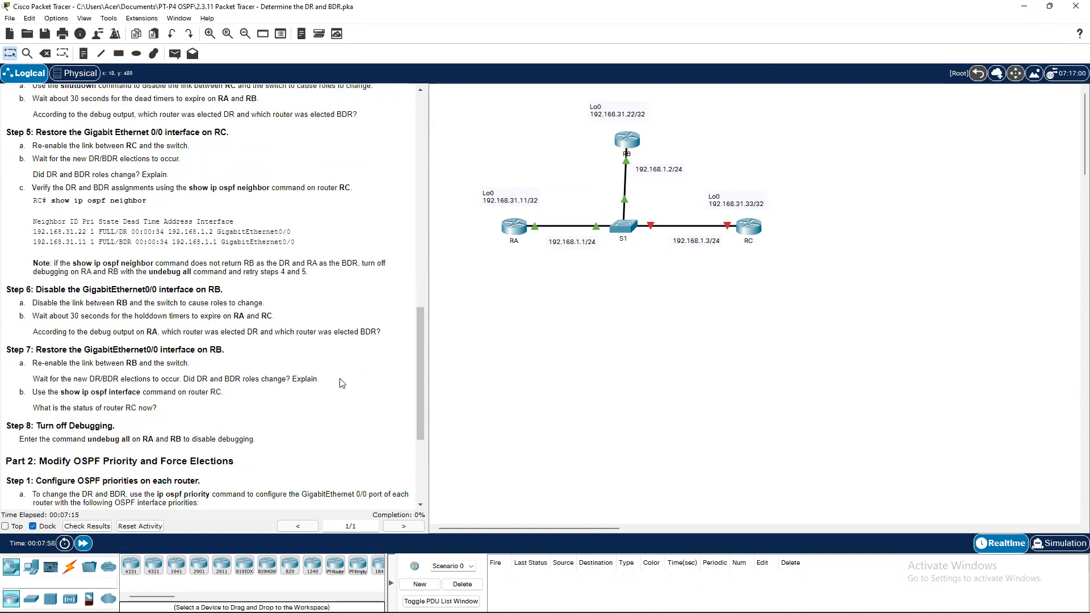
scroll(310, 387, "down", 2)
scroll(171, 312, "up", 3)
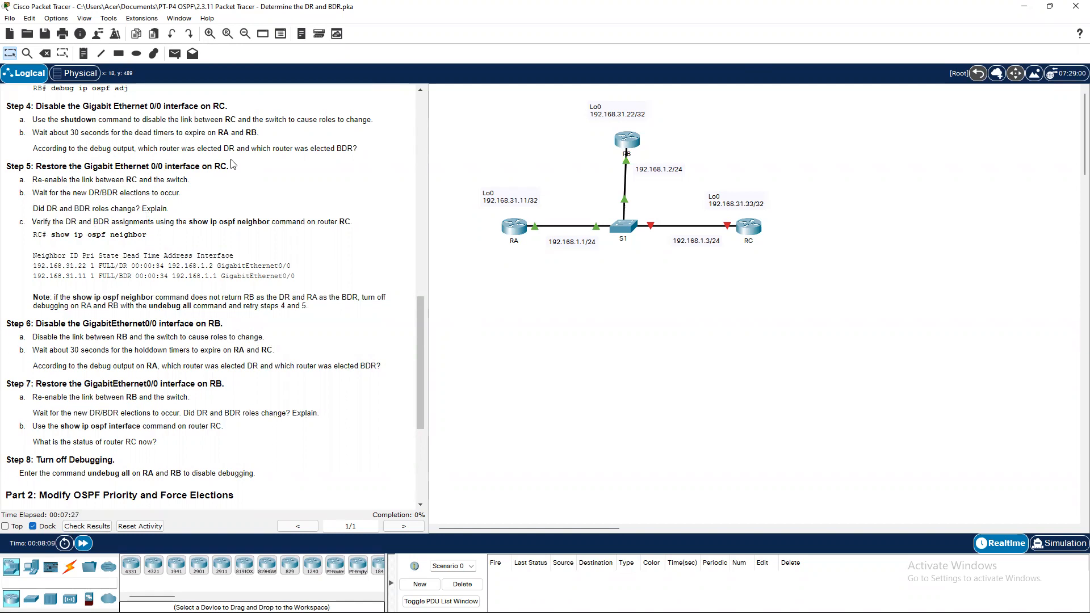
left_click(593, 111)
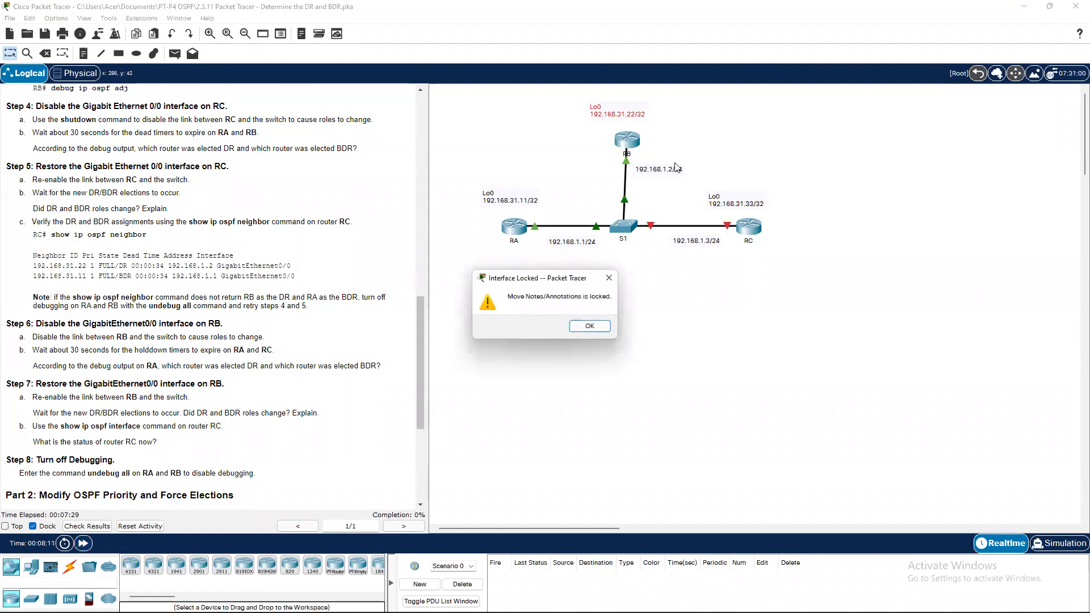
left_click(610, 278)
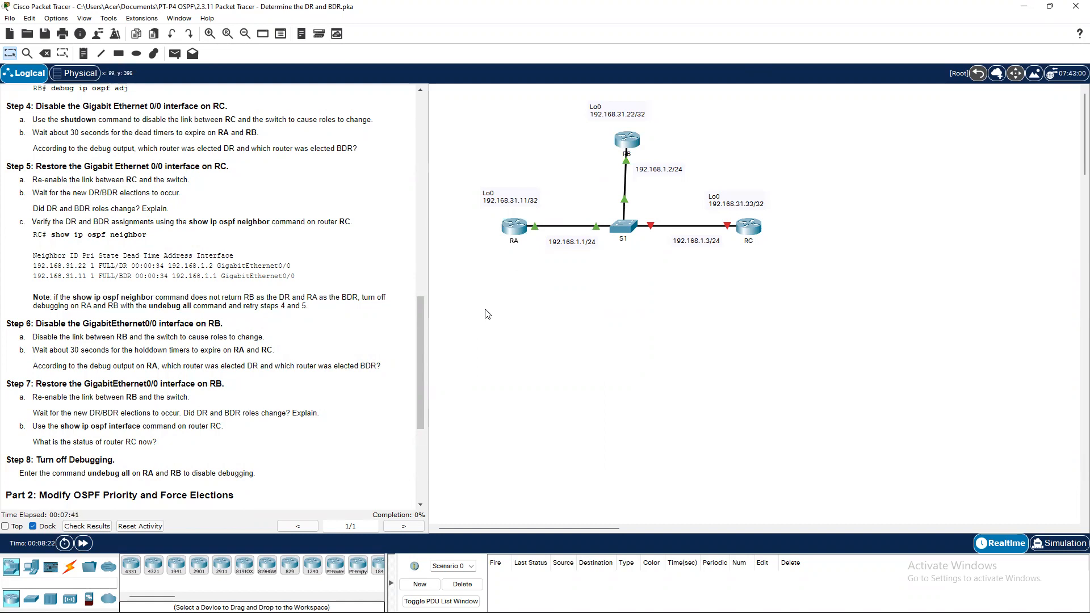
Open router RA's command line and try to run show ip ospf interface 0/0.
left_click(517, 240)
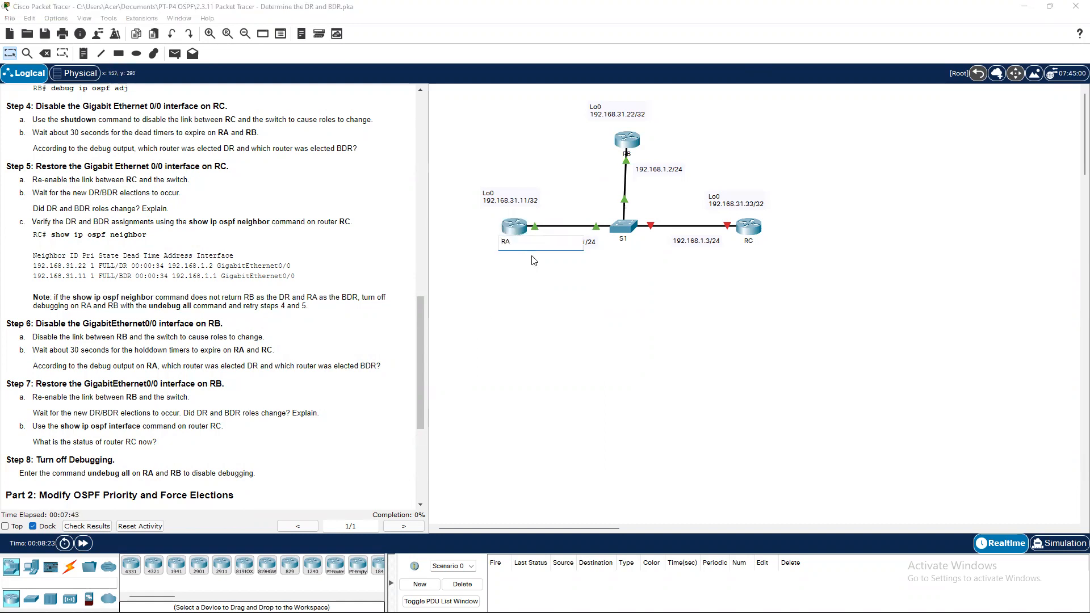
left_click(509, 222)
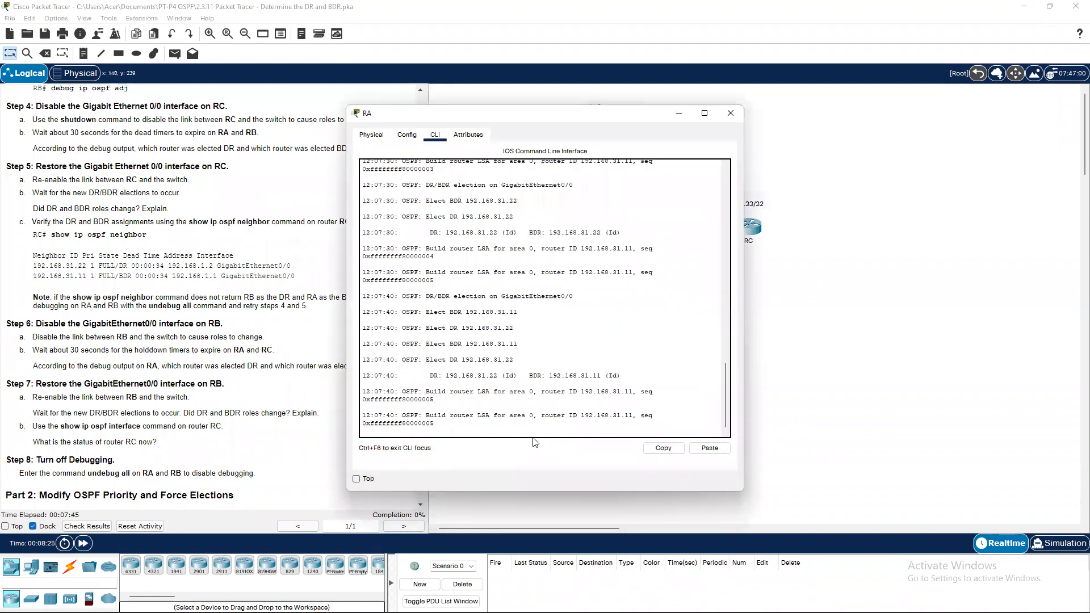
type("show")
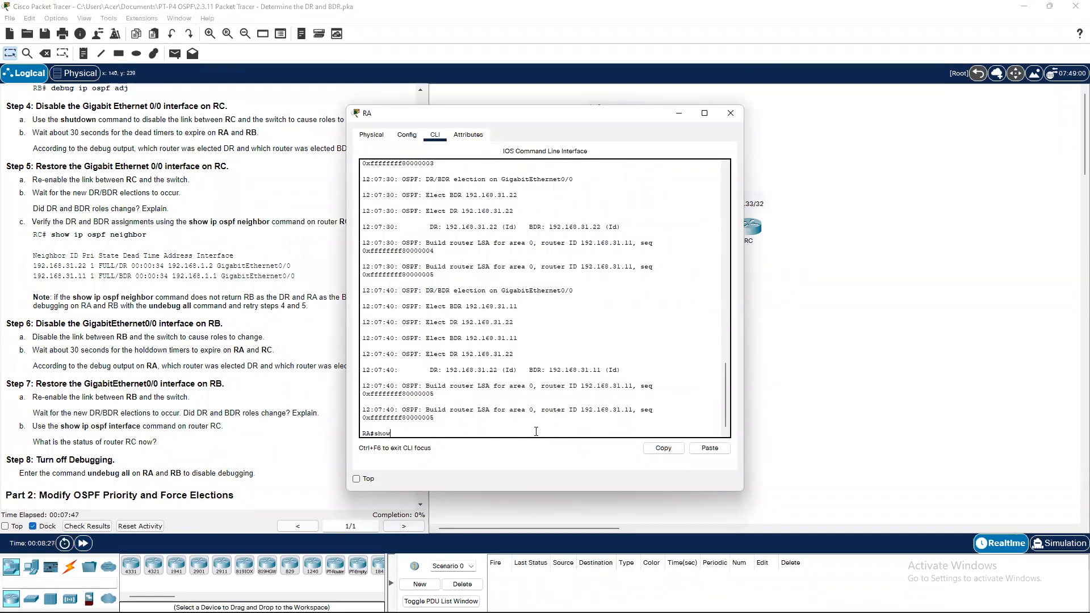
type(" ip os")
key("Tab")
type("int")
key("Tab")
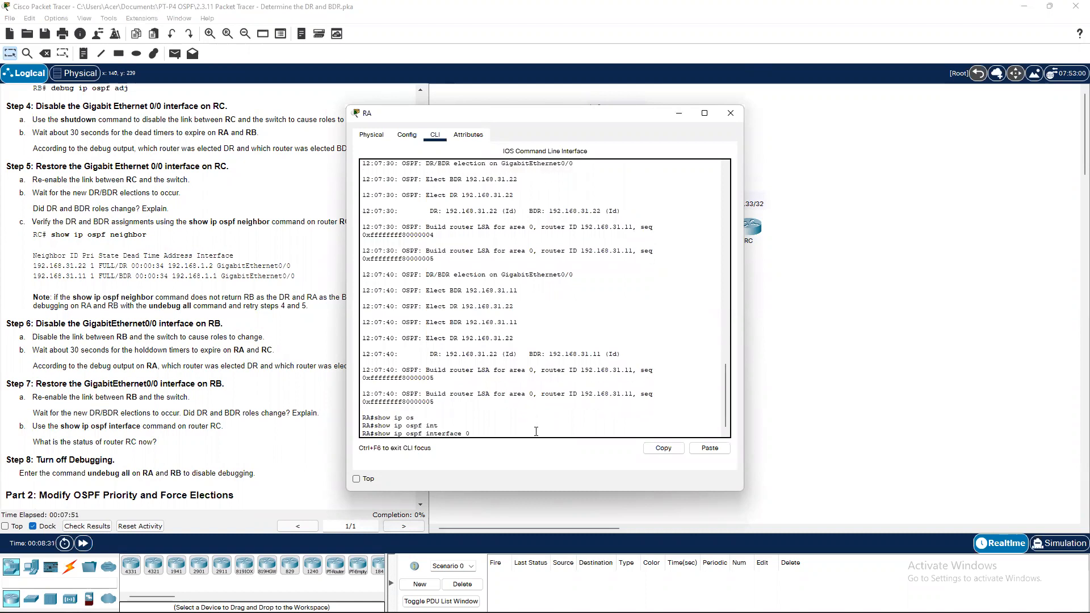
type("0/0")
key("Return")
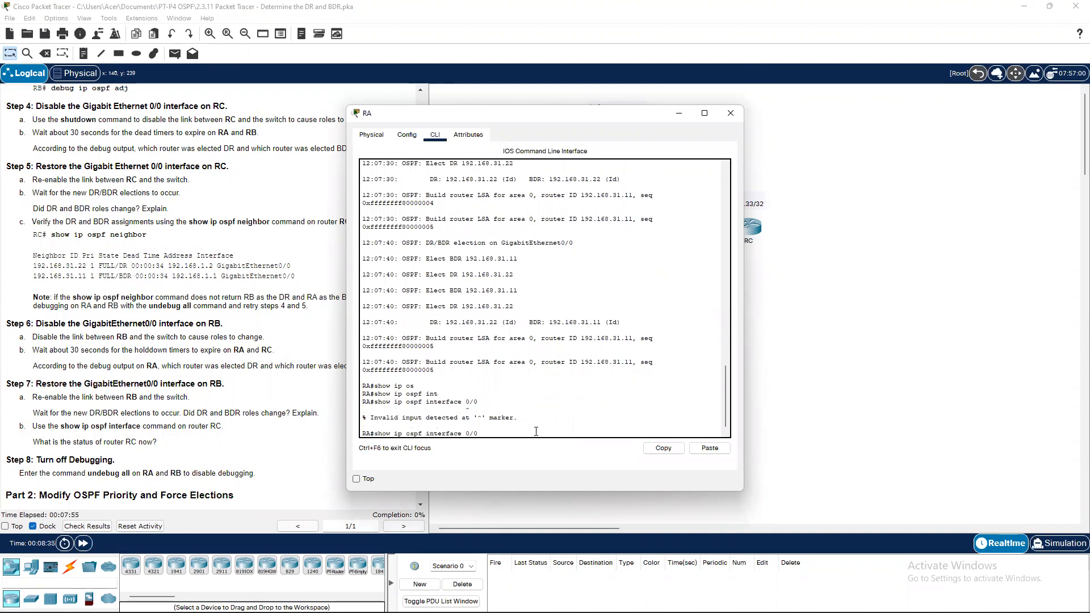
Run show ip ospf interface gigabitEthernet 0/0 on RA, inspect its OSPF state, and put the window away.
key("BackSpace")
key("BackSpace")
type("g")
key("Tab")
type("0")
key("Return")
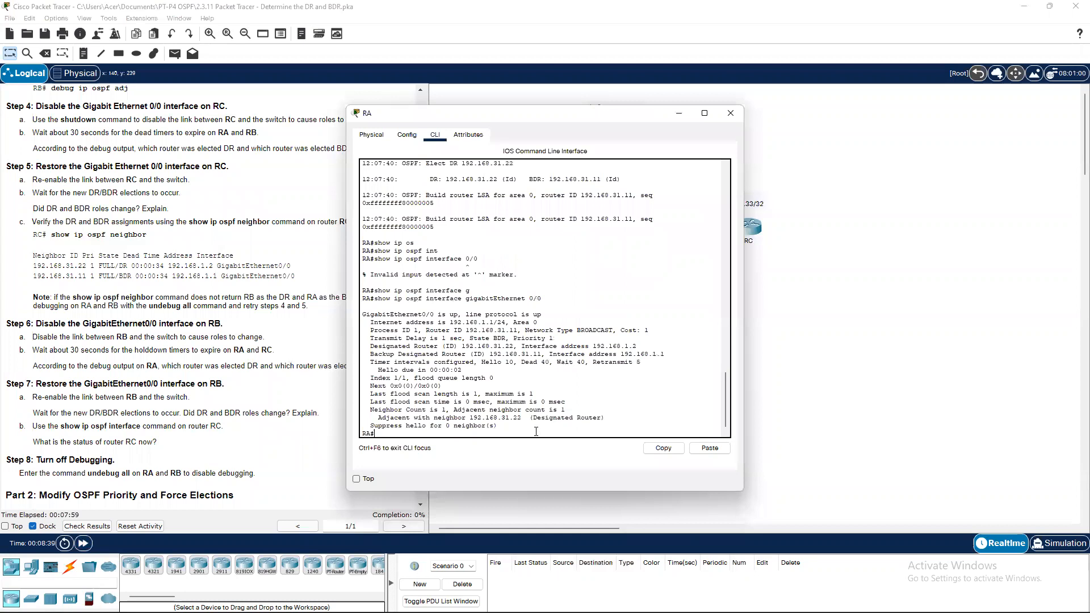
left_click_drag(465, 338, 507, 338)
left_click(506, 338)
left_click(684, 116)
Open router RB's command line and get a fresh prompt below the DR/BDR election debug output.
left_click(633, 142)
left_click(588, 280)
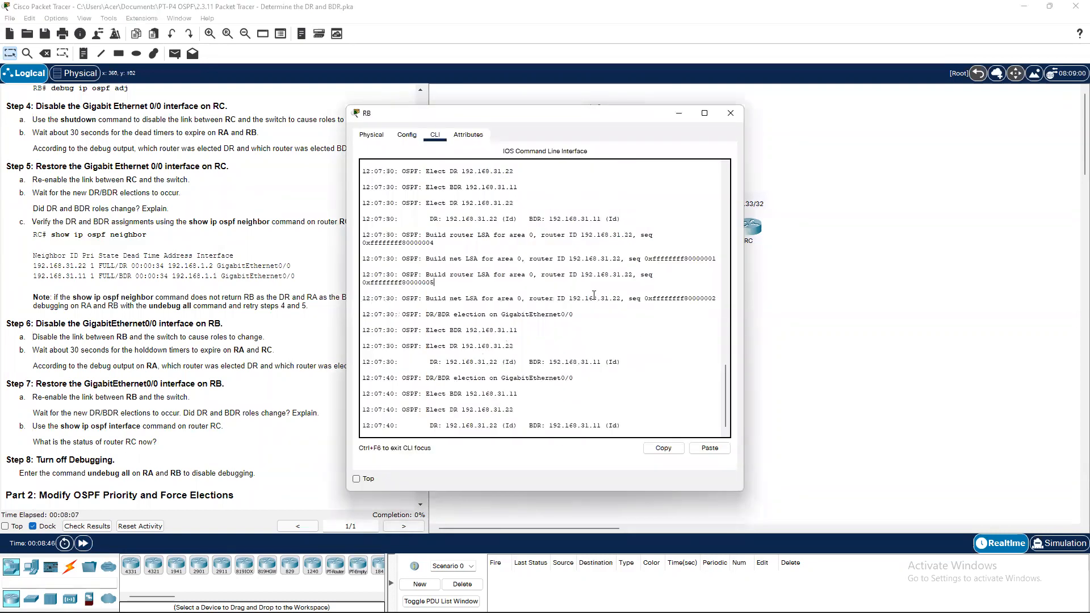
key("Return")
key("Return")
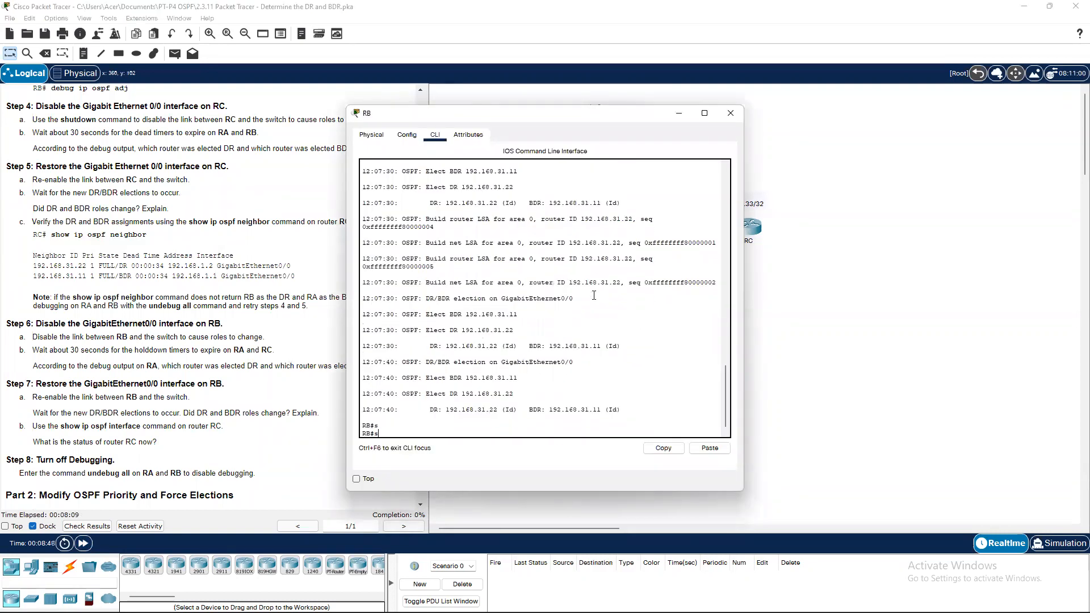
Run show ip ospf interface gigabitEthernet 0/0 on RB to check its OSPF role, and put the window away.
type("show ")
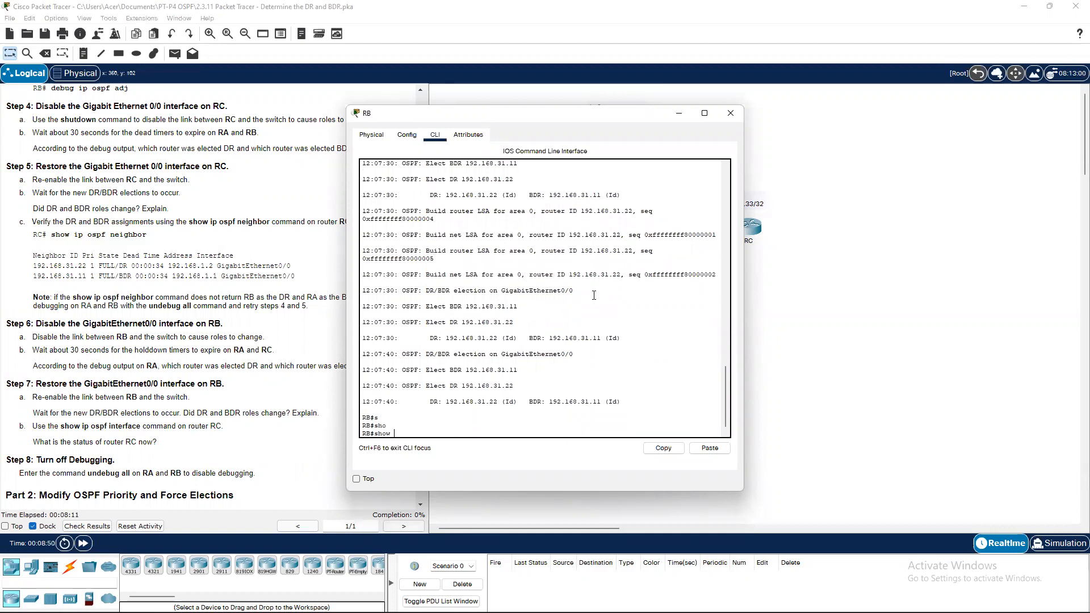
type("ip os")
key("Tab")
type("i")
key("Tab")
type("gg")
key("Tab")
key("BackSpace")
key("BackSpace")
key("Tab")
type("0/0")
key("Return")
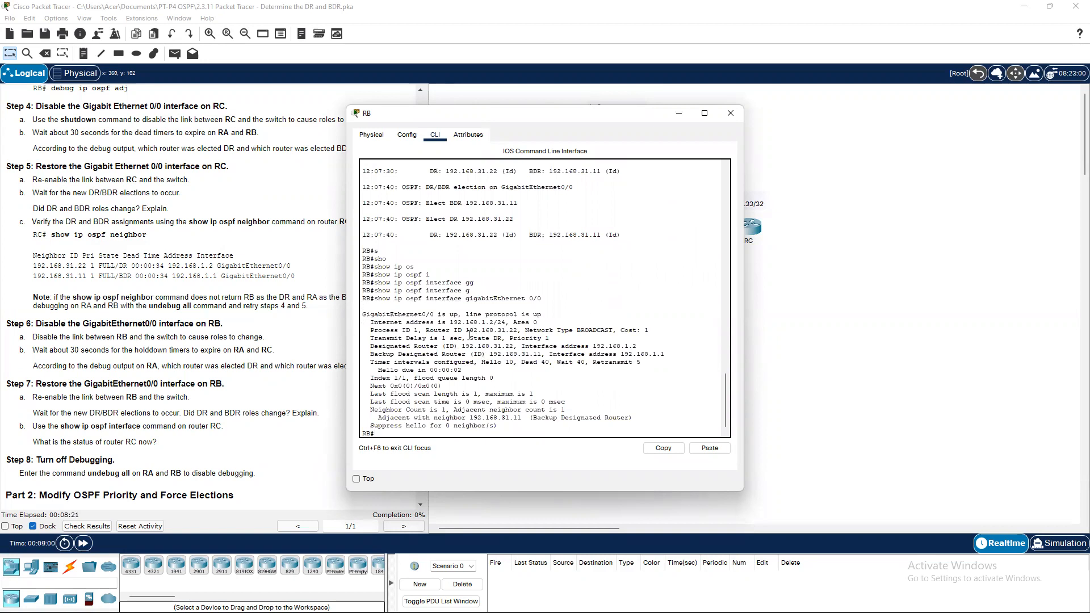
left_click(680, 113)
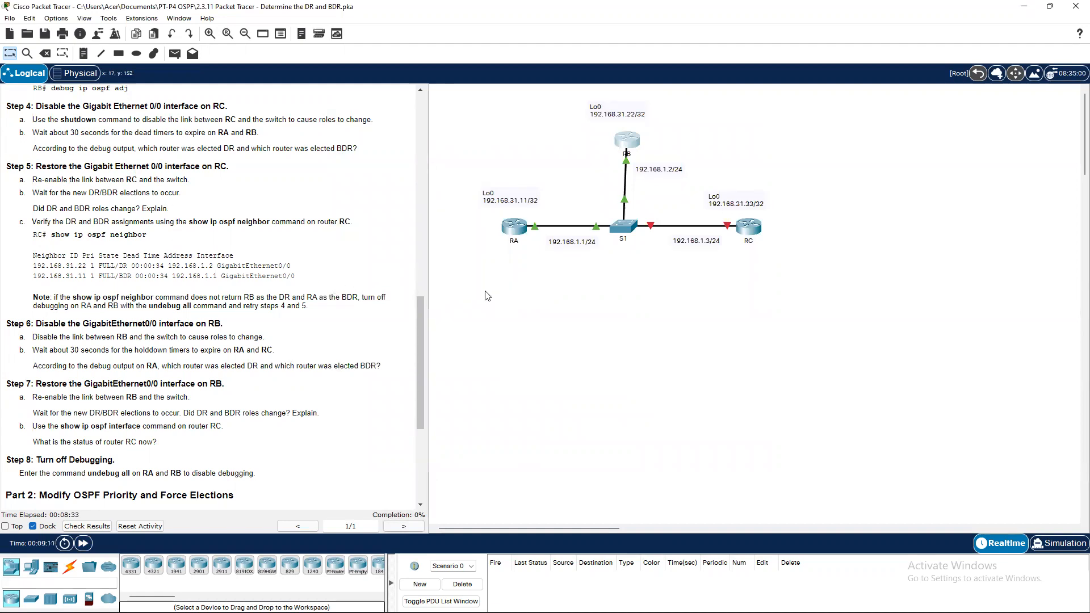
Re-enable interface g0/0 on router RC with no shutdown.
left_click(752, 235)
left_click(767, 226)
left_click(751, 229)
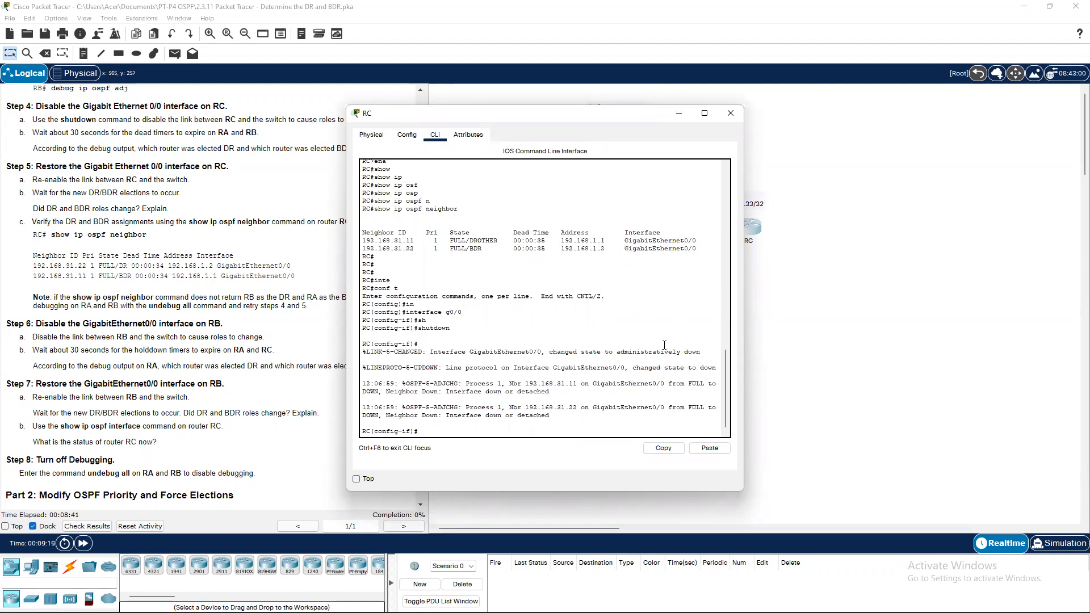
type("no sh")
key("Tab")
key("Return")
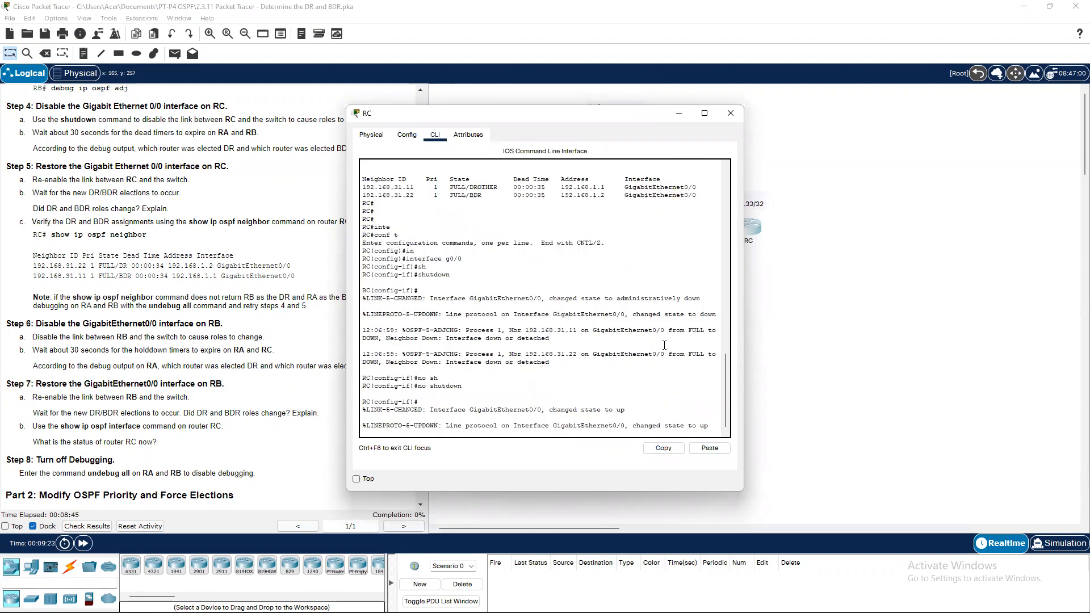
Put RC's window away and fast-forward the simulation time for the new DR/BDR election.
left_click(685, 118)
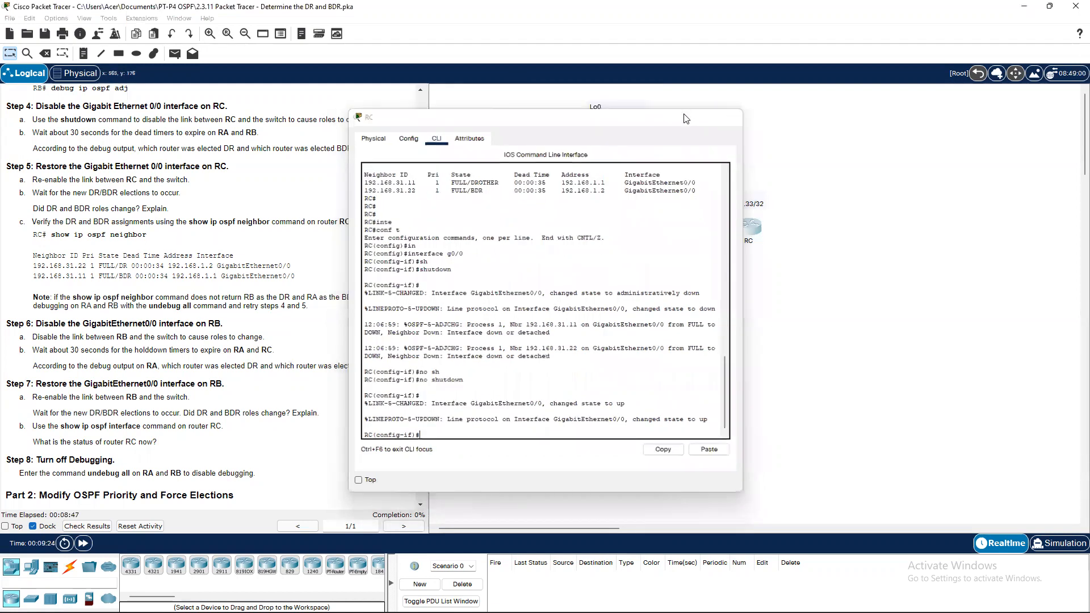
left_click(82, 544)
scroll(208, 401, "down", 2)
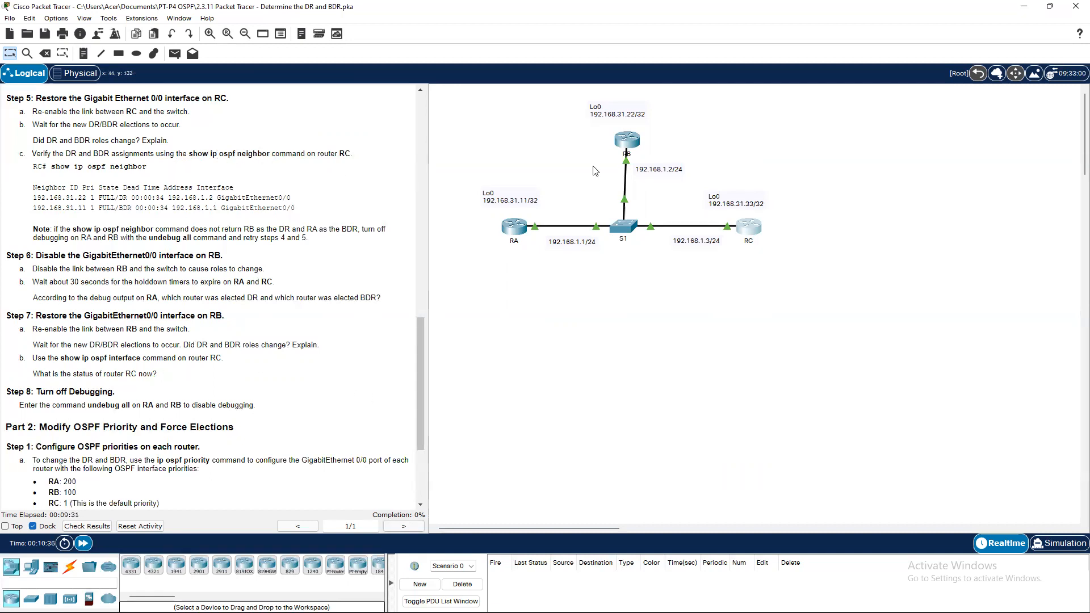
Reopen router RC's command line and exit configuration mode back to a clean privileged EXEC prompt.
left_click(752, 223)
left_click(756, 226)
left_click(605, 349)
key("Return")
key("Return")
type("exit")
key("Return")
type("exit")
key("Return")
type("s")
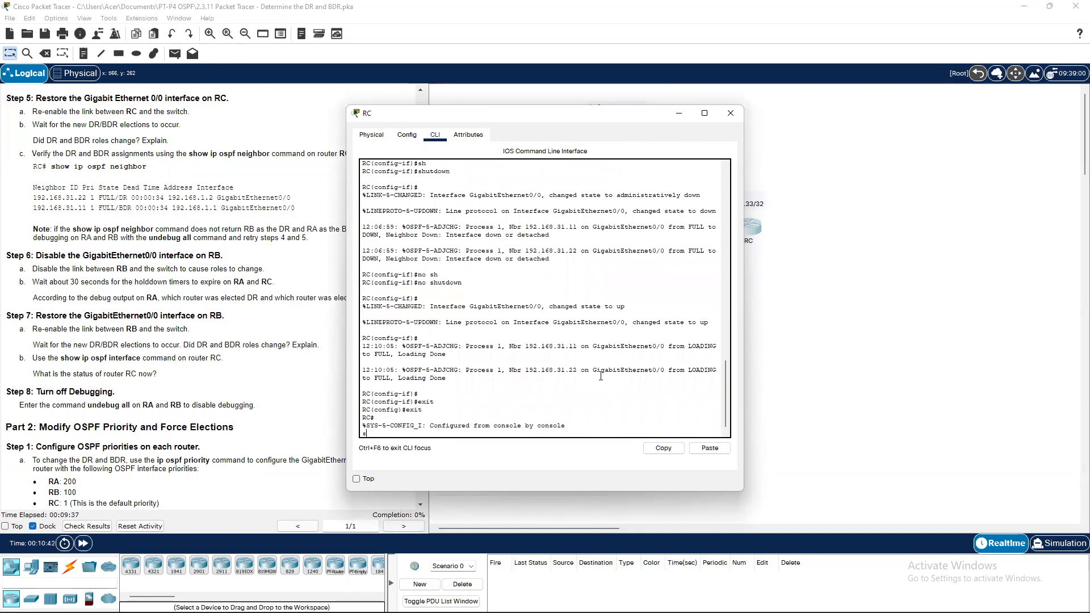
key("BackSpace")
key("Return")
Run show ip ospf neighbor on RC, compare it with the activity instructions, and put the window away.
type("sh")
key("Tab")
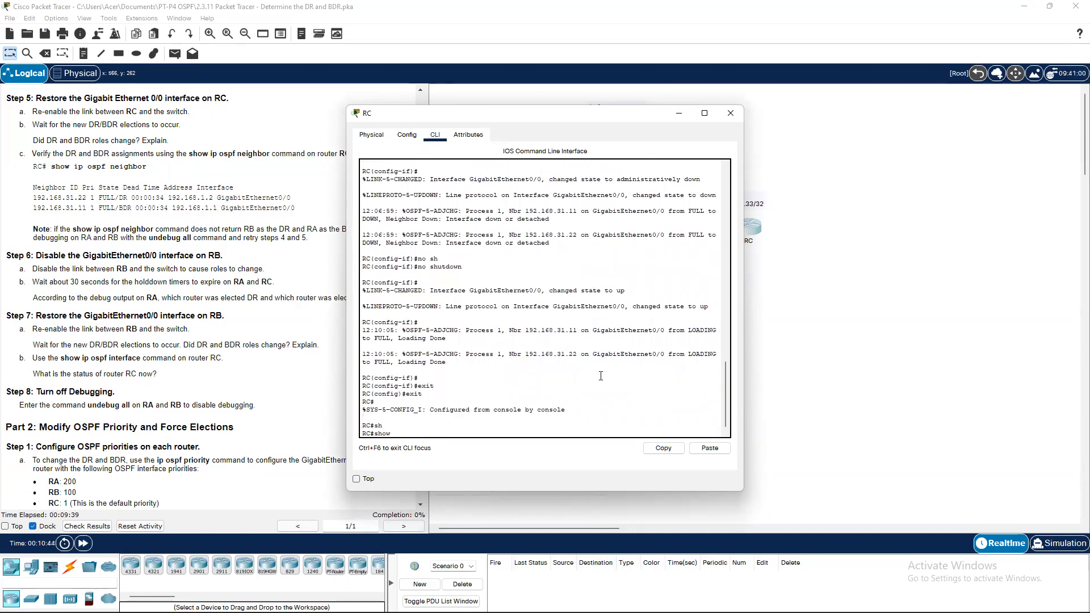
type("ip os")
key("Tab")
type("ne")
key("Tab")
key("Return")
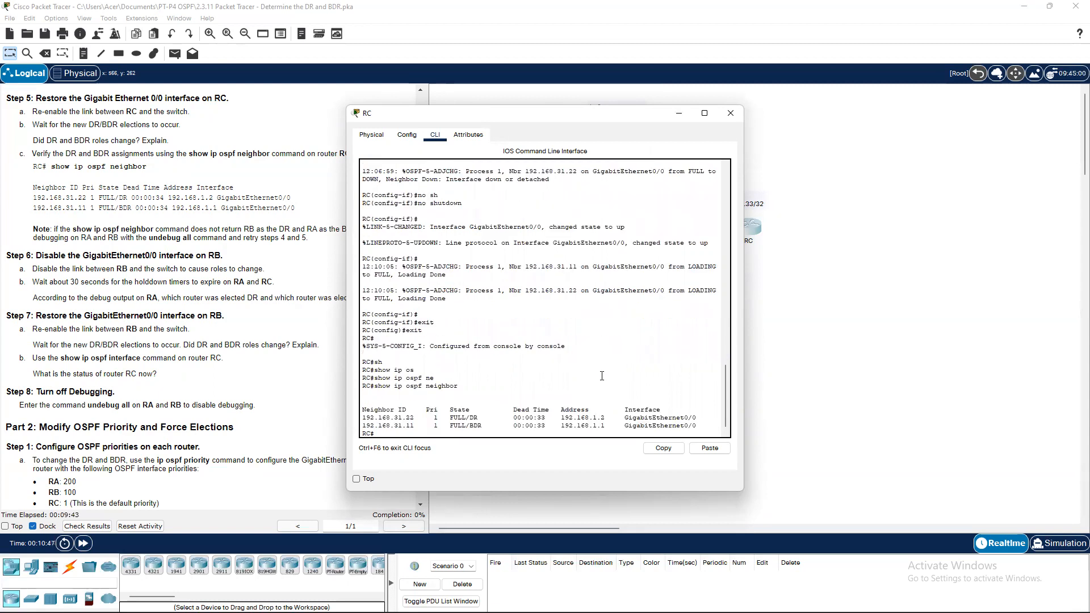
left_click_drag(645, 112, 724, 93)
scroll(291, 270, "down", 3)
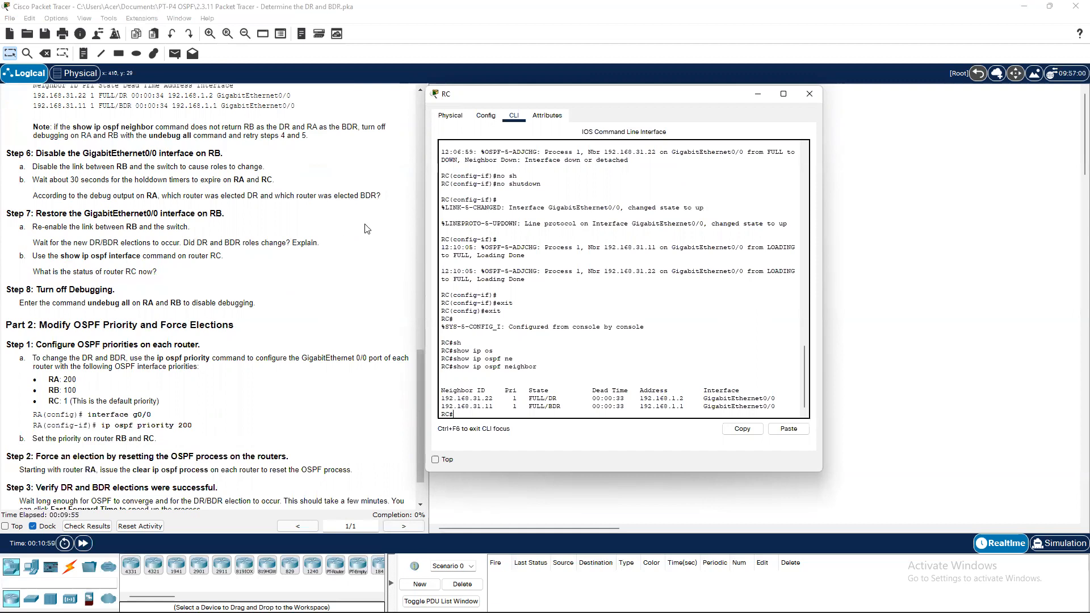
left_click(760, 90)
Open router RB's command line beside the instructions and enter global configuration mode with conf t.
left_click(625, 142)
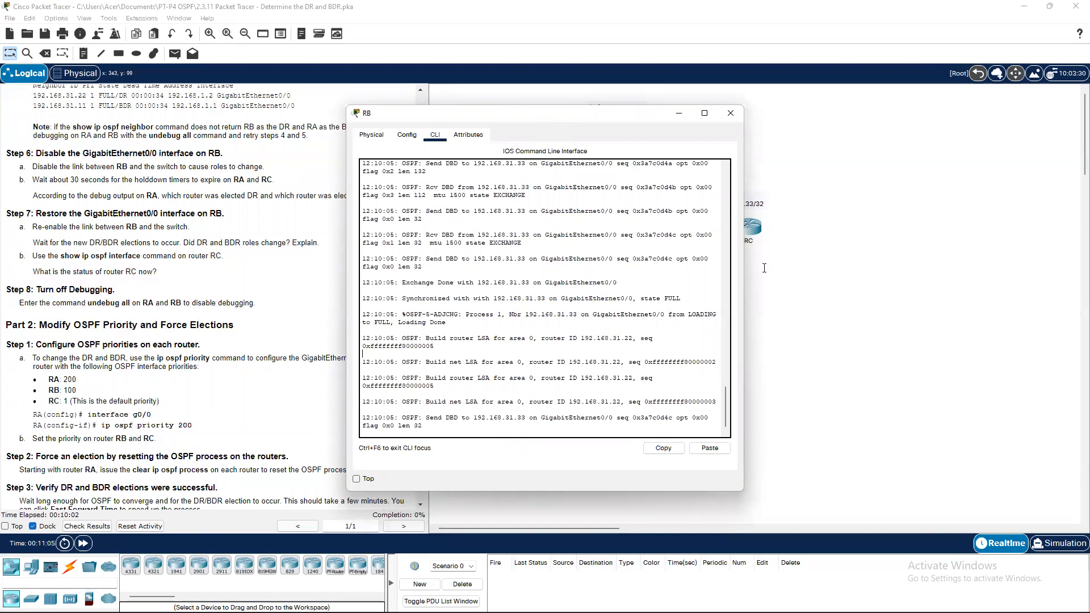
left_click_drag(522, 113, 755, 74)
key("Return")
key("Return")
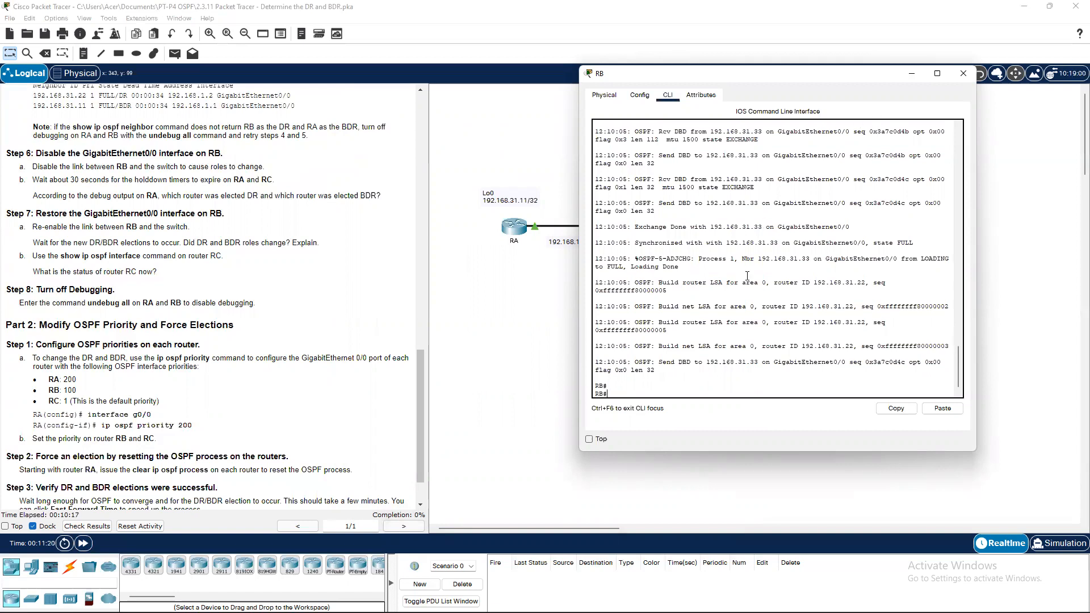
type("conf t")
key("Return")
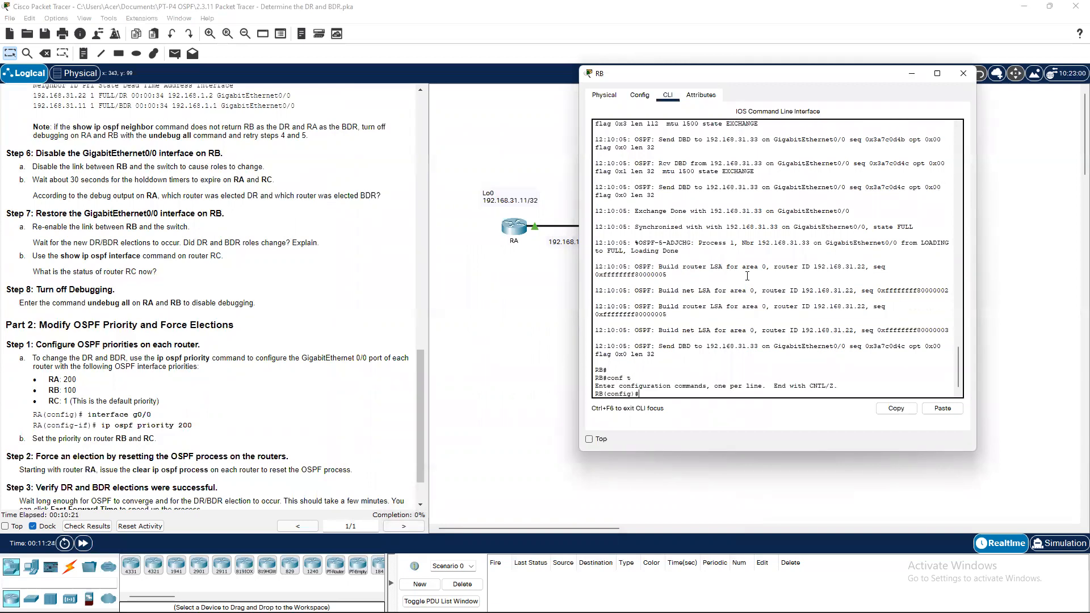
Shut down interface GigabitEthernet 0/0 on router RB and put its window away.
type("interface go")
key("Tab")
type("g")
key("Tab")
type("0/0")
key("Return")
type("n")
key("BackSpace")
type("shu")
key("Tab")
key("Return")
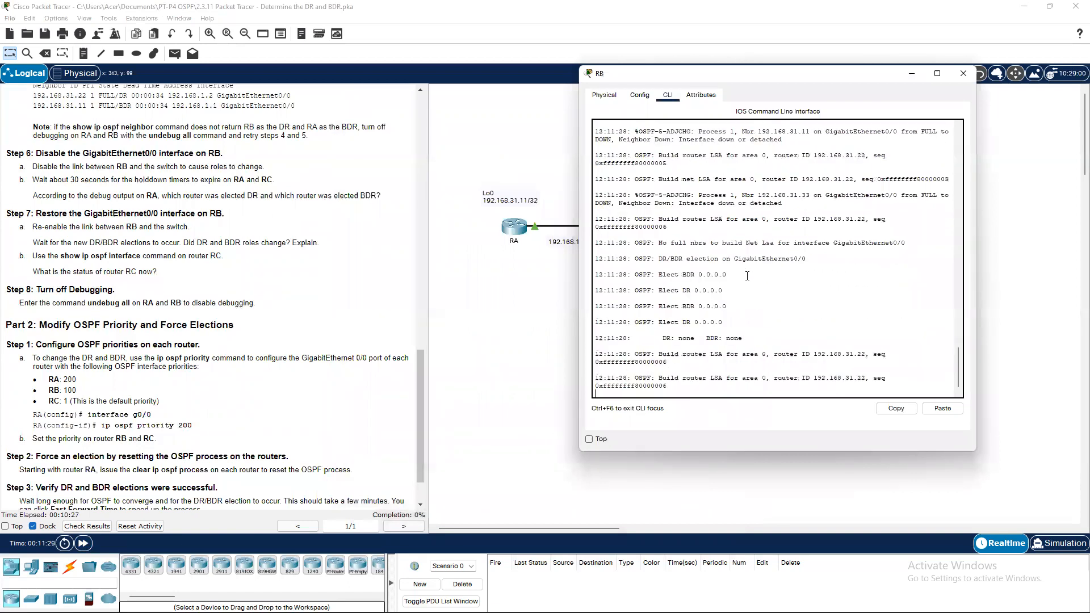
key("Return")
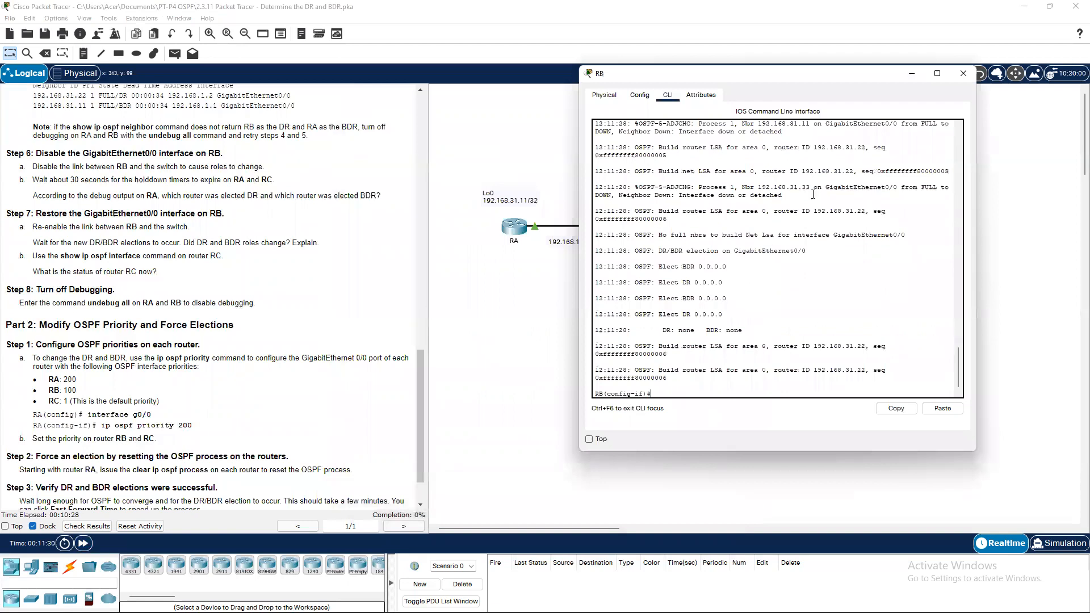
left_click(905, 74)
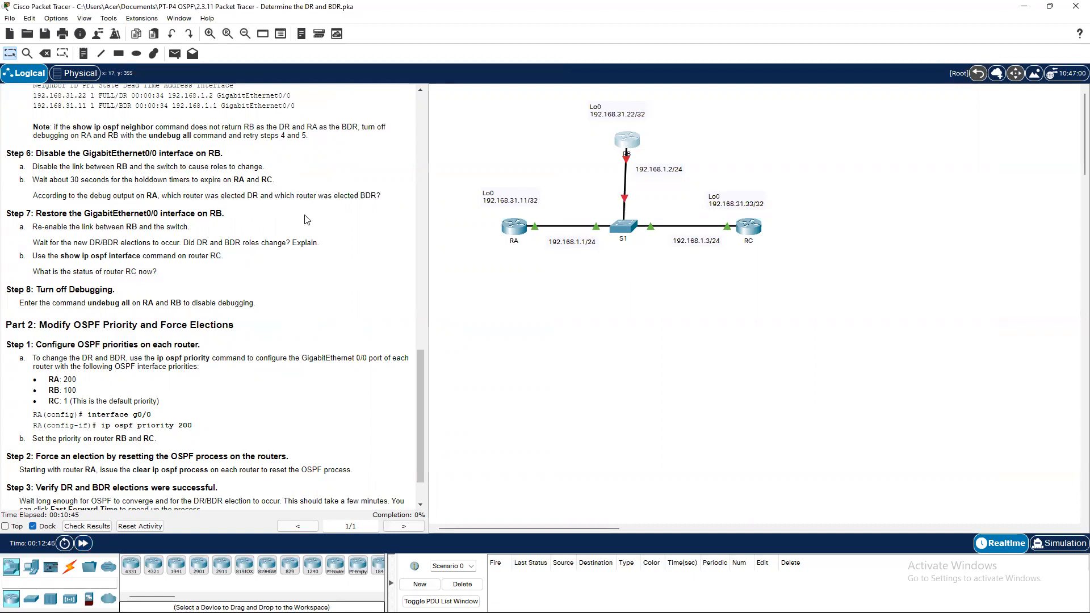
Run show ip ospf interface gigabitEthernet 0/0 on RA to check its role with RB's link down, and put the window away.
left_click(514, 227)
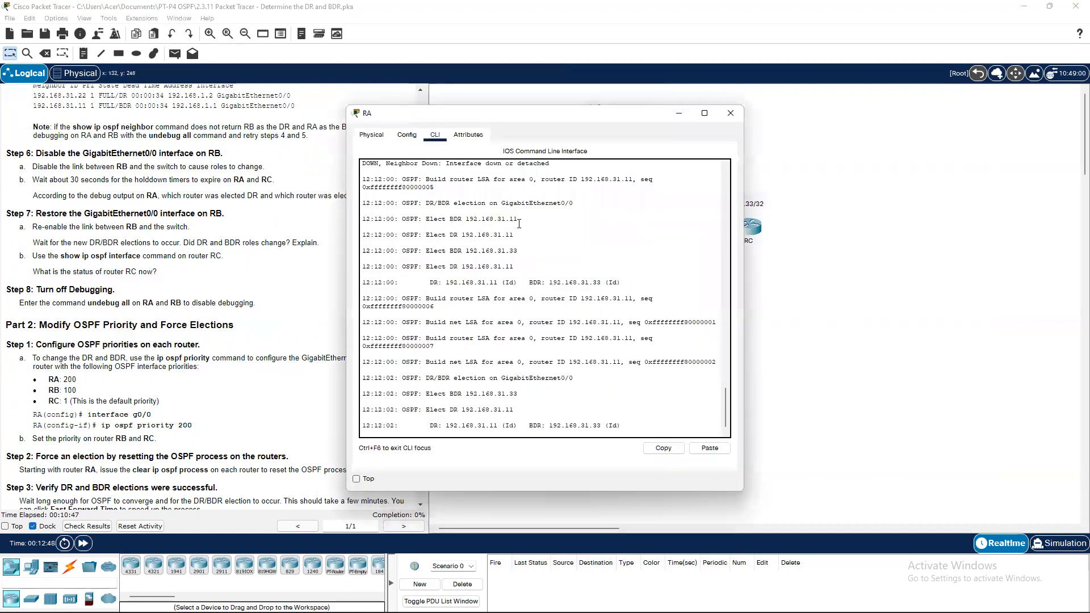
key("Return")
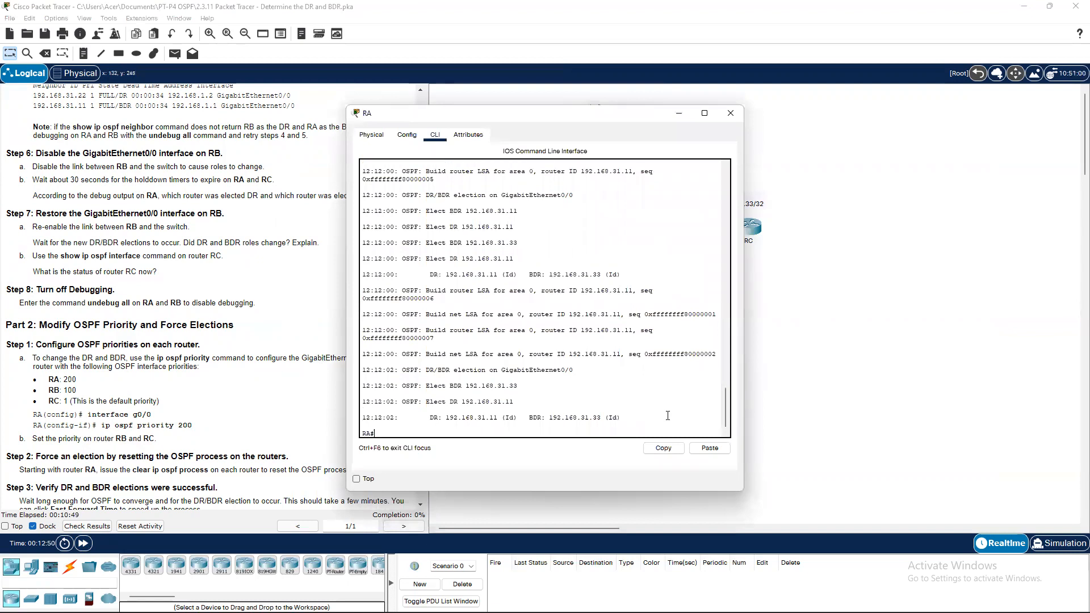
type("show ip ospf interface gigabitEthernet 0/0")
key("Return")
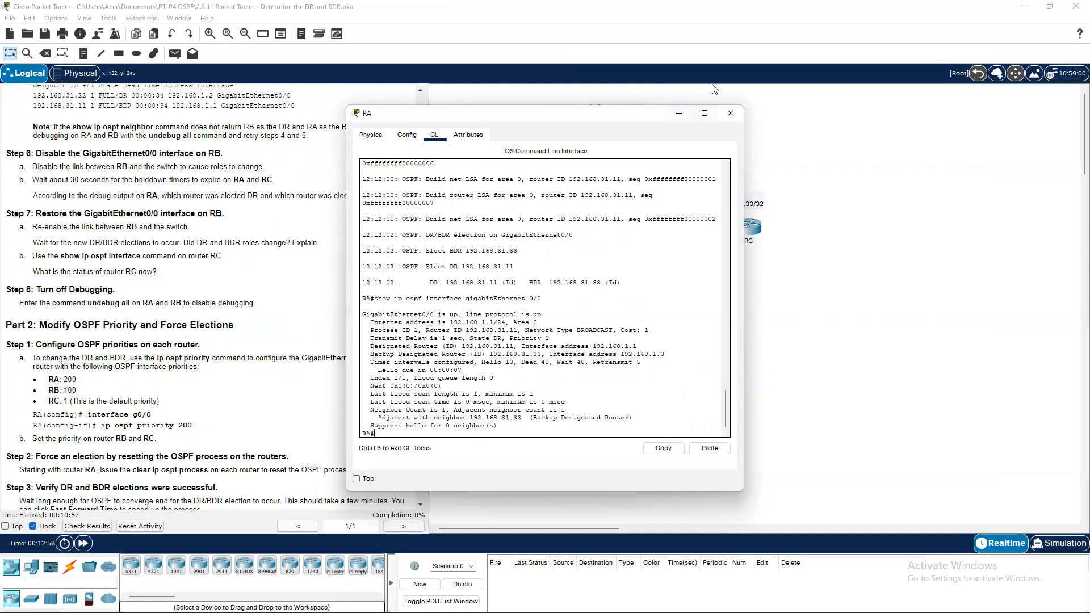
left_click(679, 113)
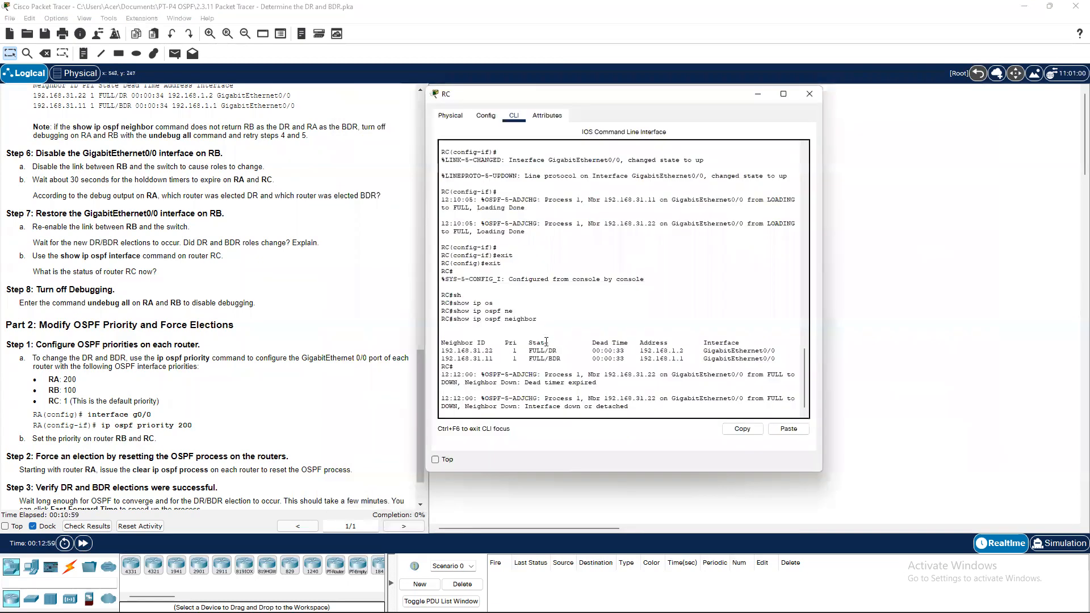
Rerun show ip ospf neighbor on RC to check its adjacencies while RB's link is down.
key("Return")
key("Up")
key("Up")
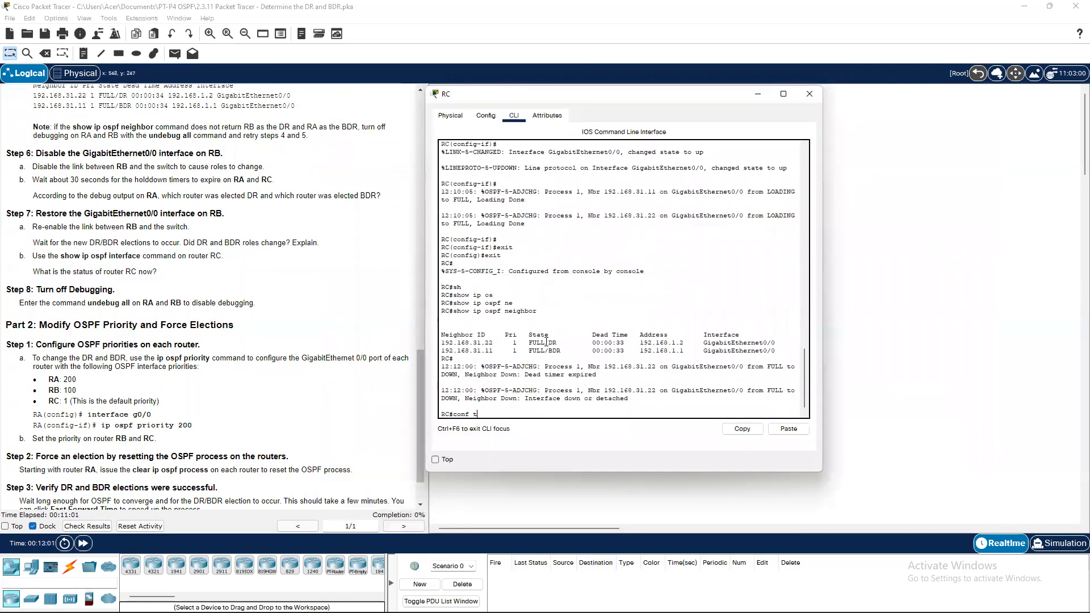
key("Down")
key("Return")
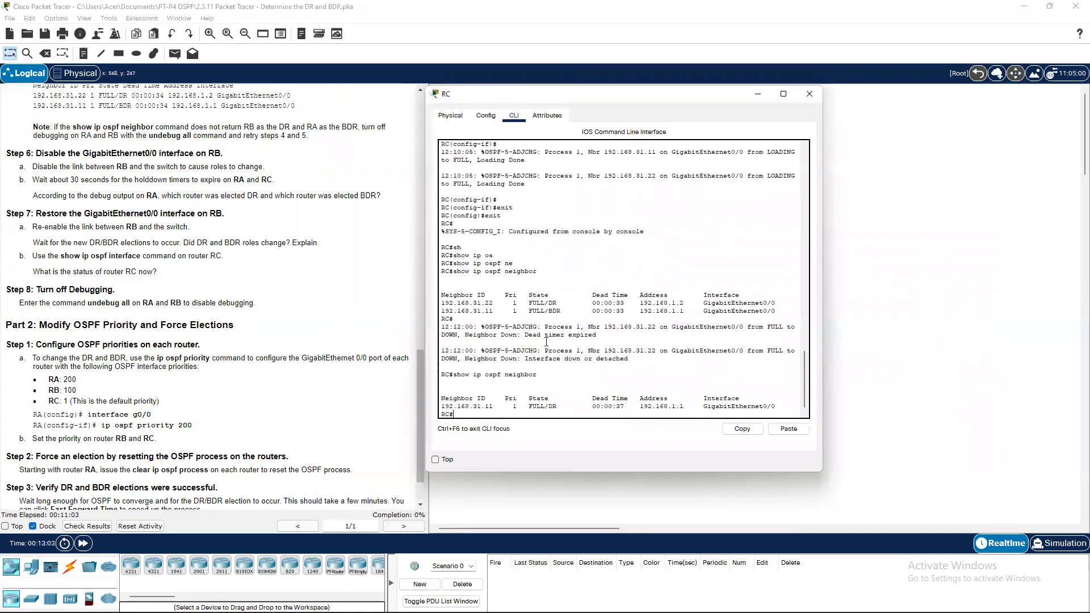
Run show ip ospf interface gigabitEthernet 0/0 on RC to check its OSPF role, and close the window.
key("Up")
key("Up")
key("Down")
key("BackSpace")
key("BackSpace")
key("BackSpace")
key("BackSpace")
key("BackSpace")
key("BackSpace")
key("BackSpace")
key("BackSpace")
key("BackSpace")
key("BackSpace")
key("BackSpace")
key("BackSpace")
key("BackSpace")
key("BackSpace")
key("BackSpace")
key("BackSpace")
key("BackSpace")
key("BackSpace")
key("BackSpace")
key("BackSpace")
type("show")
type("p os")
key("Tab")
type("in")
key("Tab")
type("g")
key("Tab")
type("0/0")
key("Return")
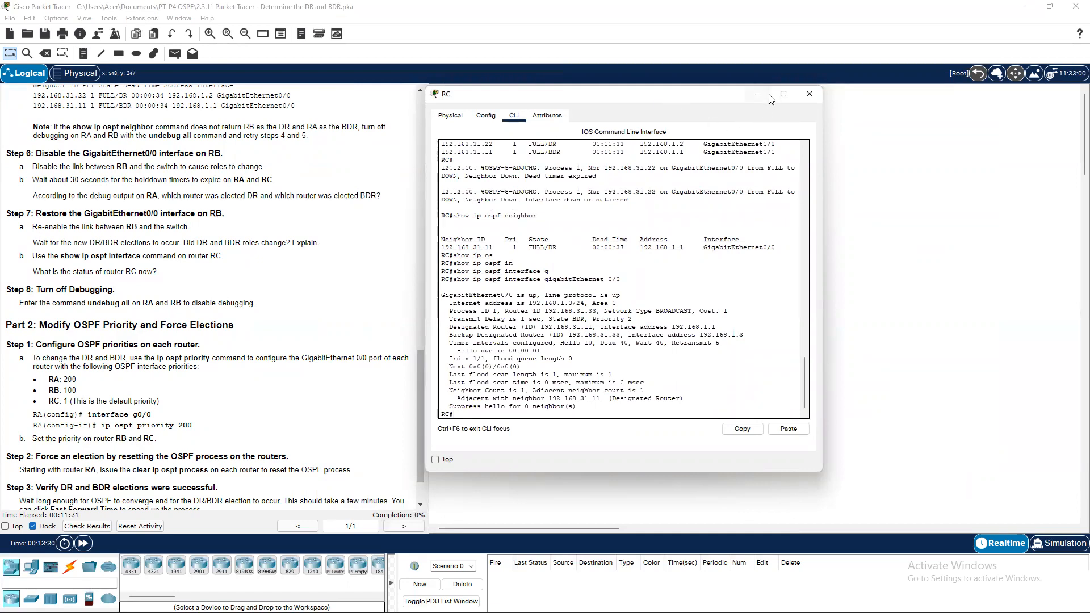
left_click(809, 94)
Re-enable the GigabitEthernet 0/0 interface on router RB with no shutdown.
left_click(628, 139)
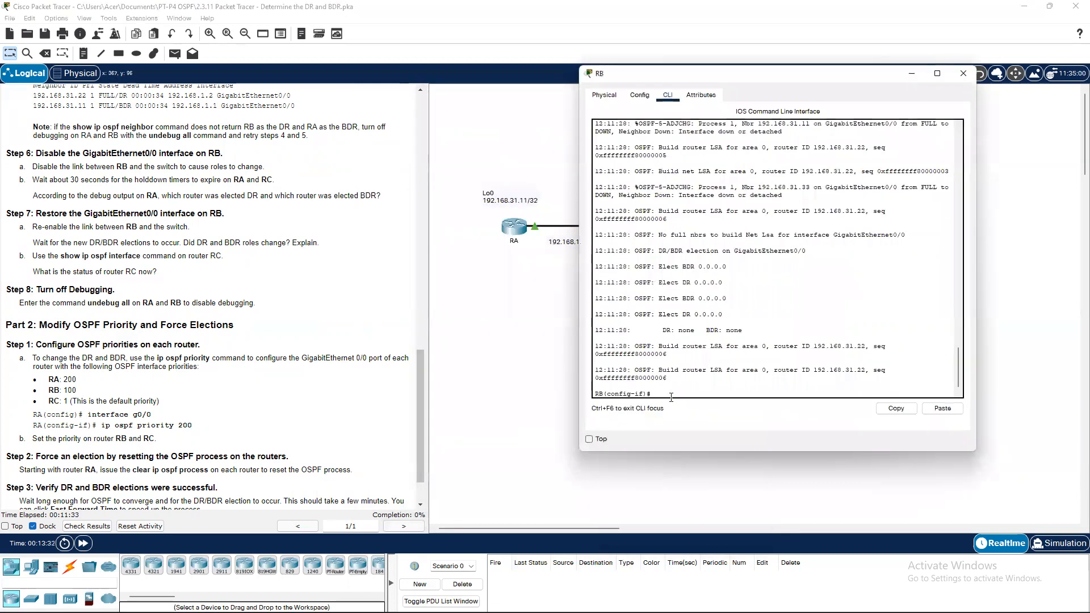
type("no shutdown")
key("Return")
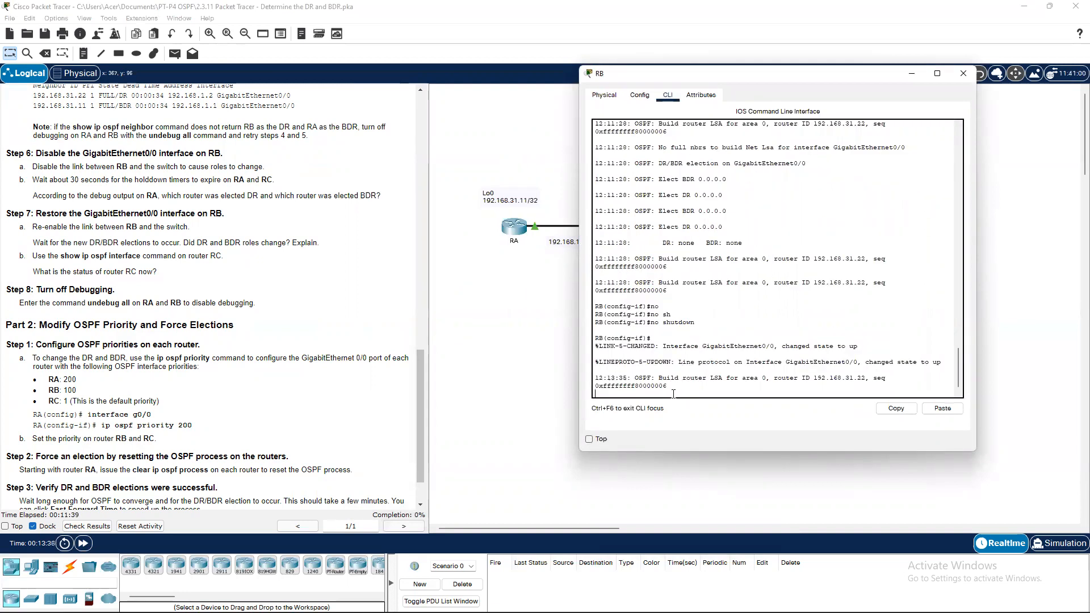
key("Return")
Put RB's window away, fast-forward the simulation time for the new election, and read the next instructions.
left_click(912, 73)
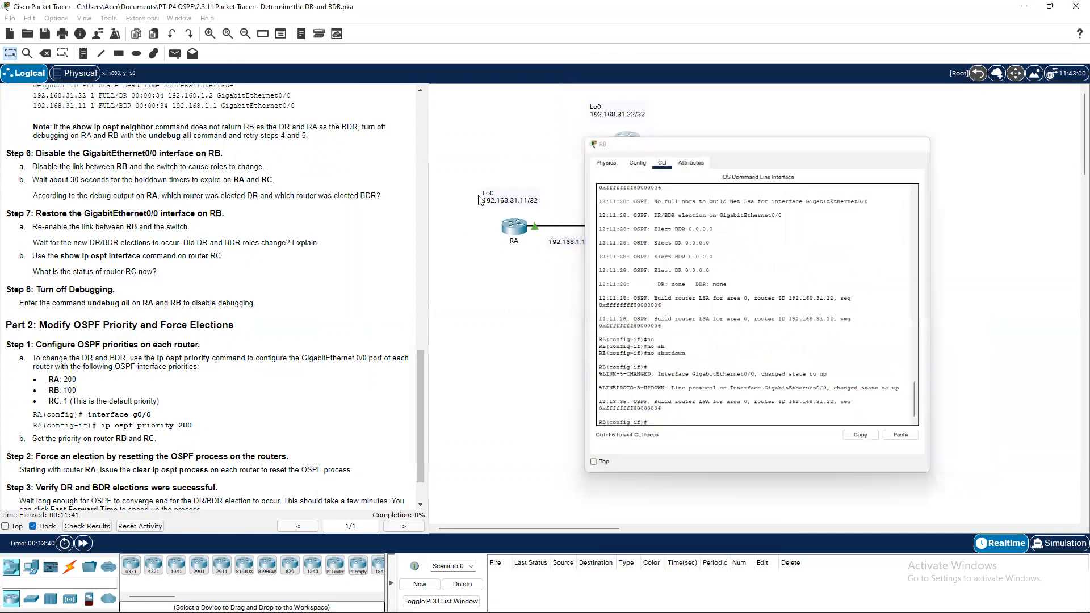
left_click(84, 544)
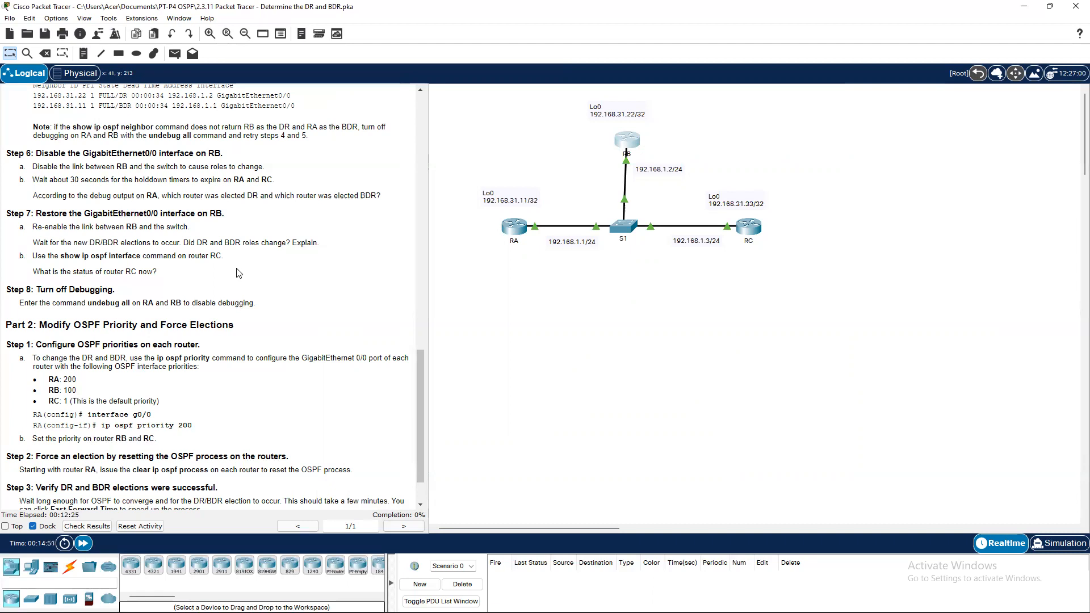
scroll(77, 290, "down", 1)
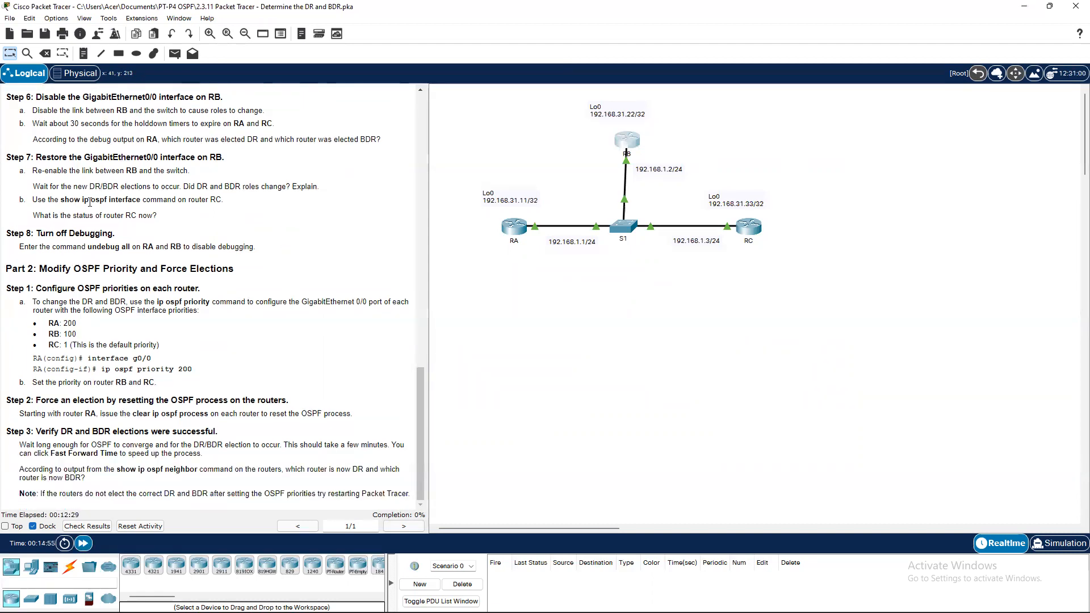
Repeat show ip ospf interface gigabitEthernet 0/0 on RC to check its status with RB restored, and put the window away.
left_click(747, 228)
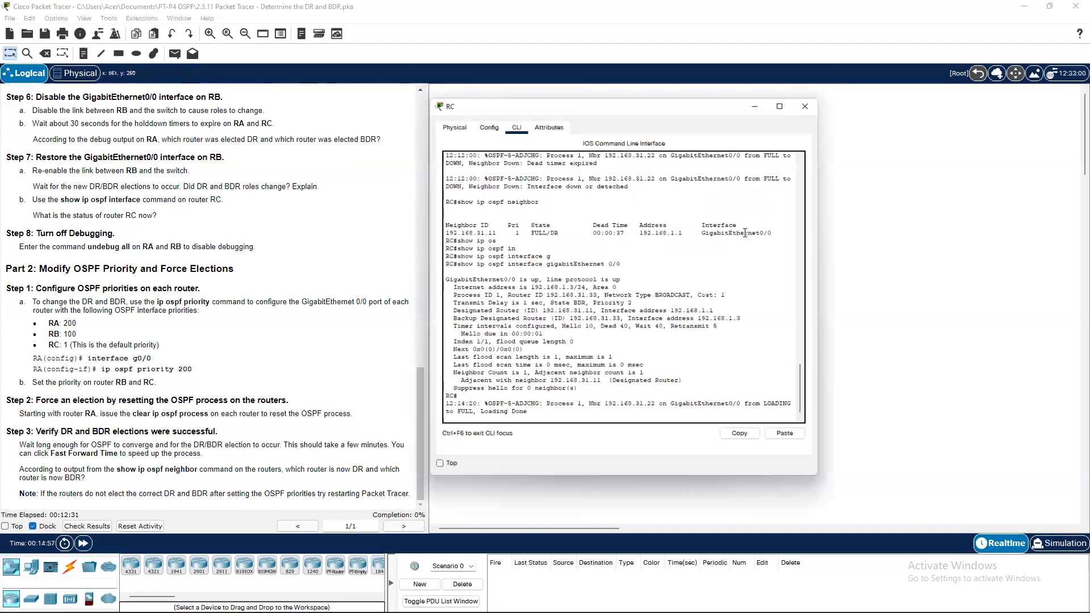
left_click(677, 292)
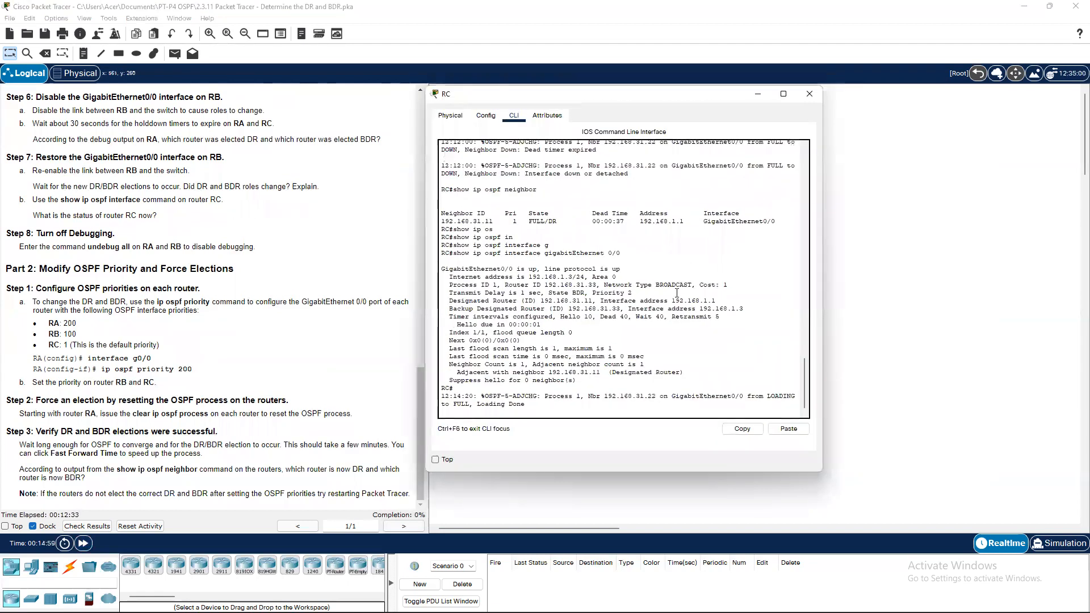
key("Return")
key("Up")
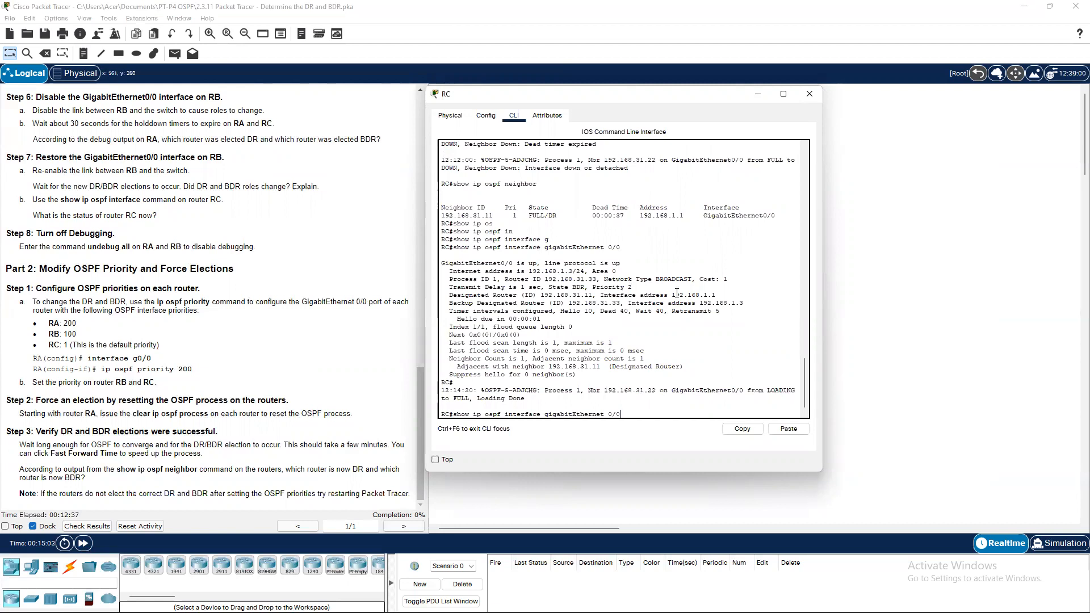
key("Return")
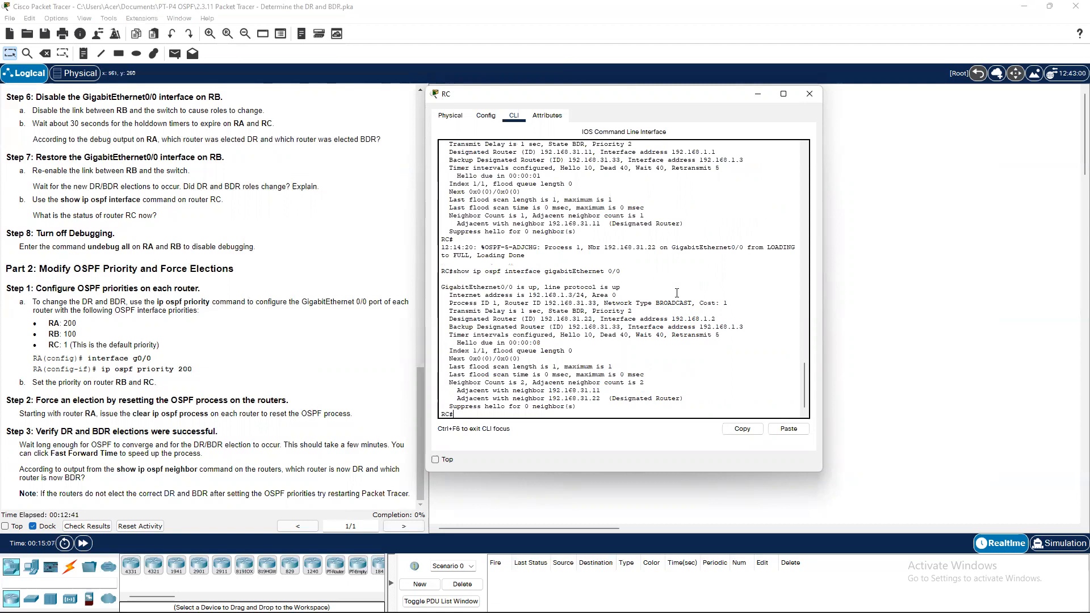
left_click(758, 97)
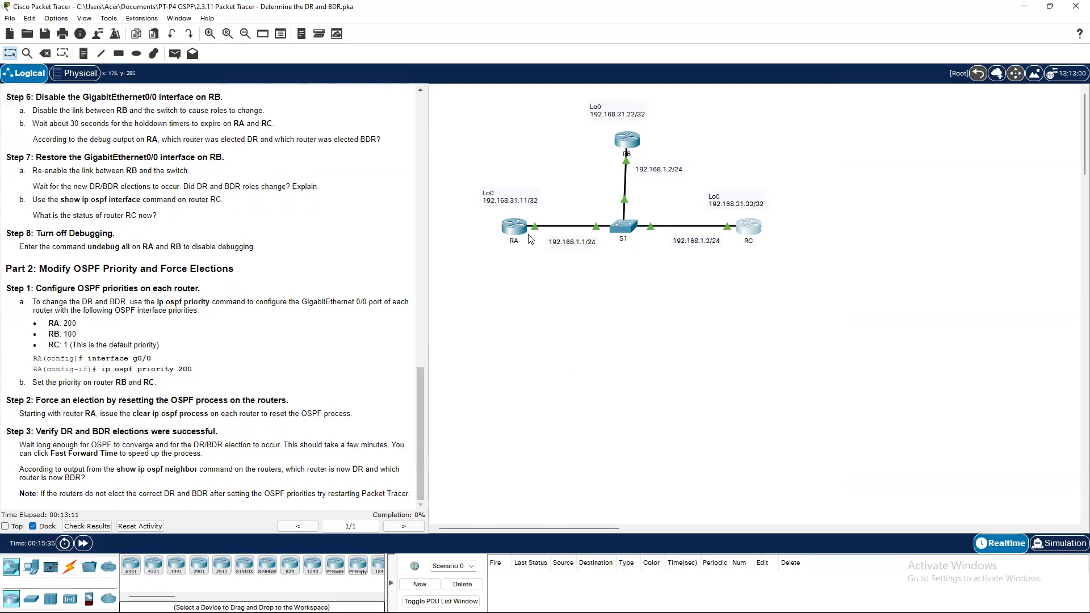
Turn off all debugging on router RA with undebug all and put its window away.
left_click(523, 228)
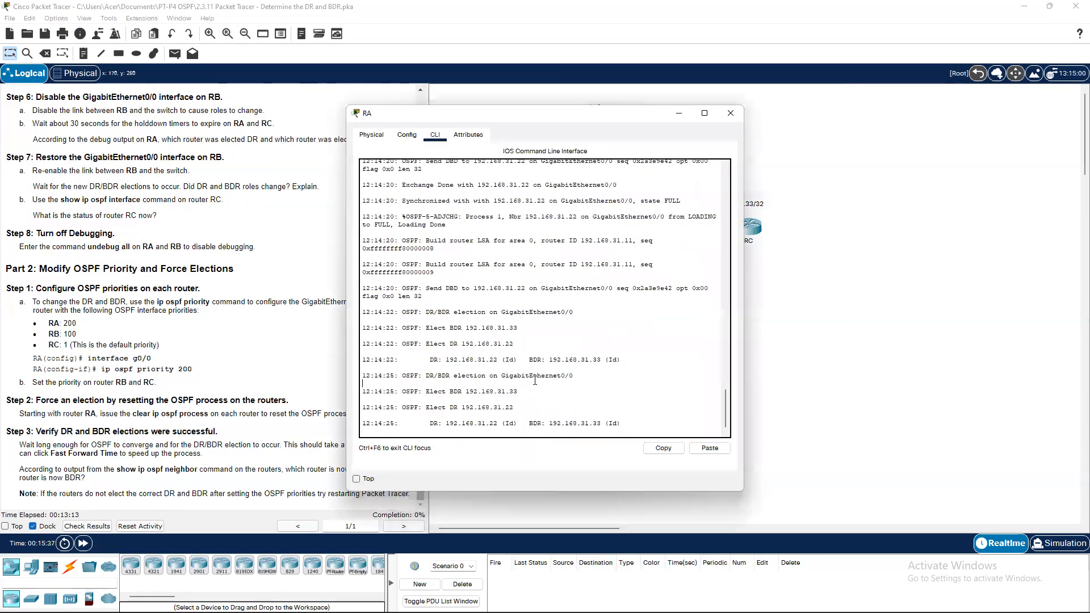
key("Return")
type("un")
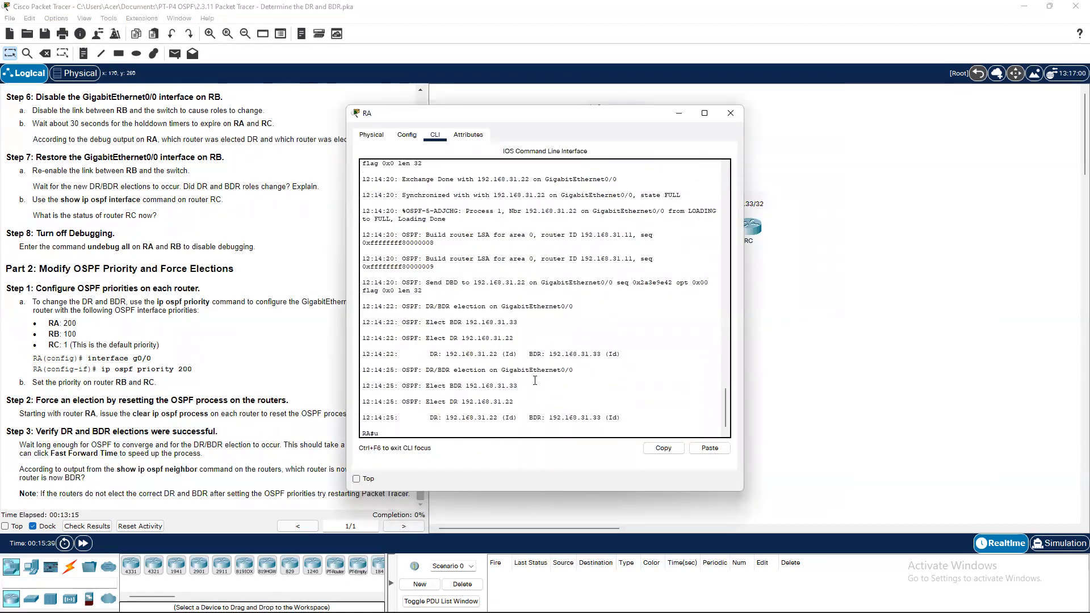
key("Tab")
type("all")
key("Return")
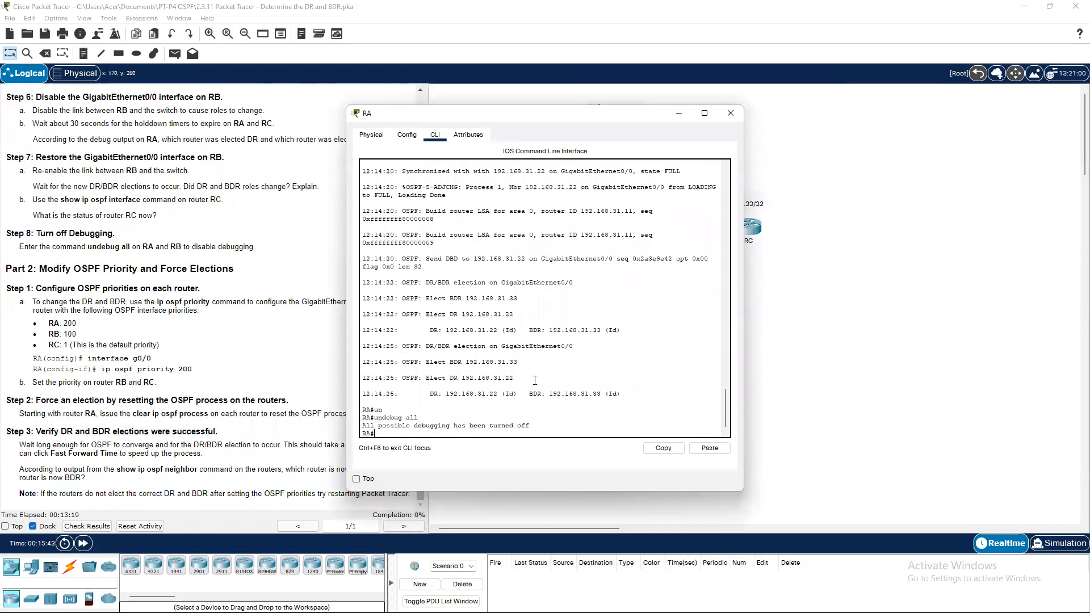
left_click(682, 113)
Bring up router RB's command line and leave configuration mode to return to privileged EXEC mode.
left_click(637, 142)
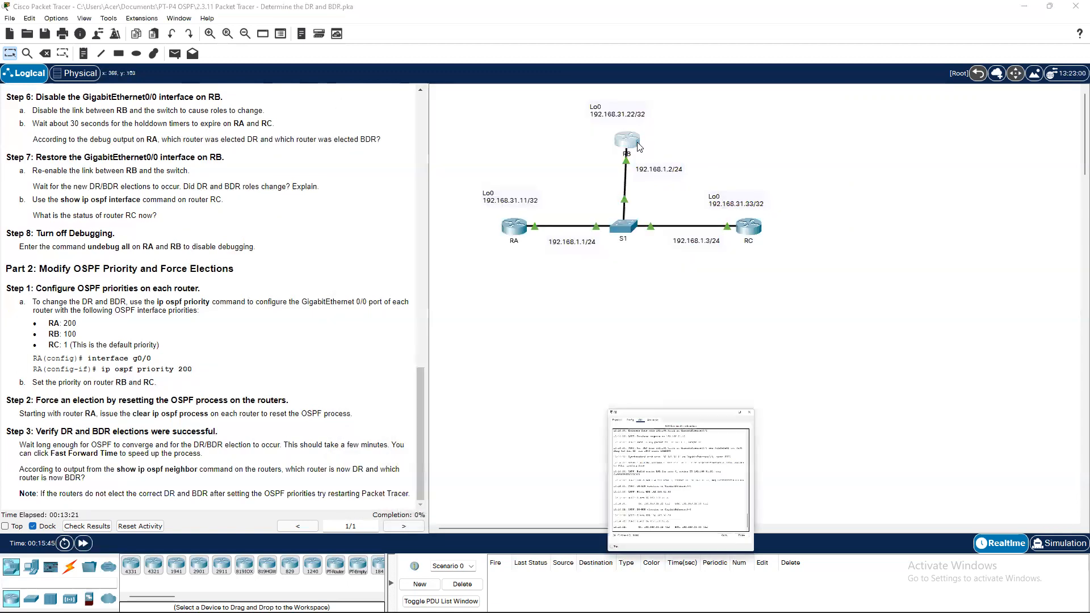
left_click(724, 386)
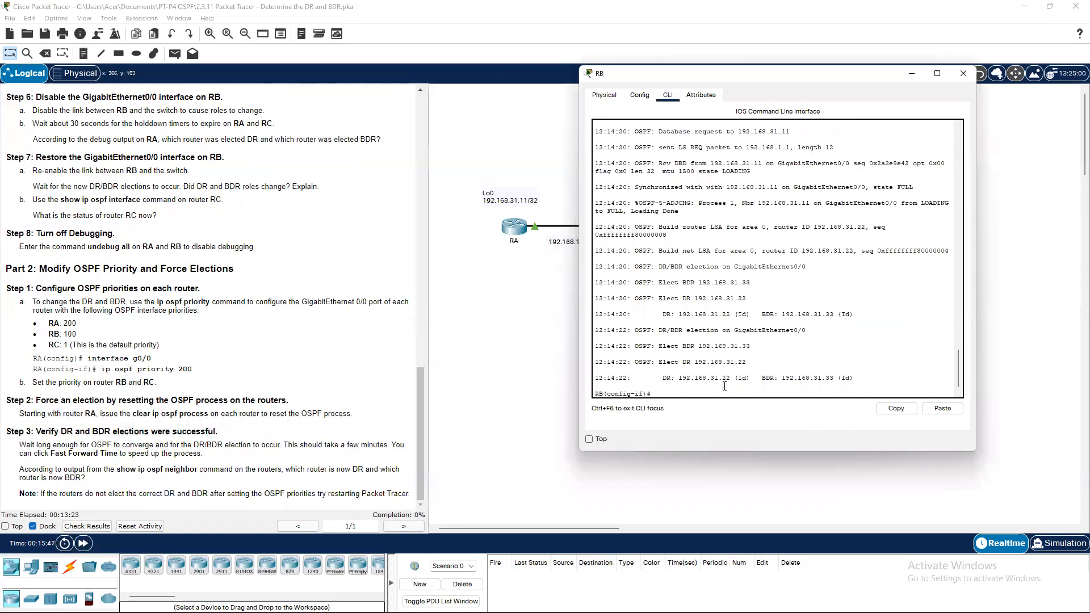
type("exit")
key("Return")
type("exit")
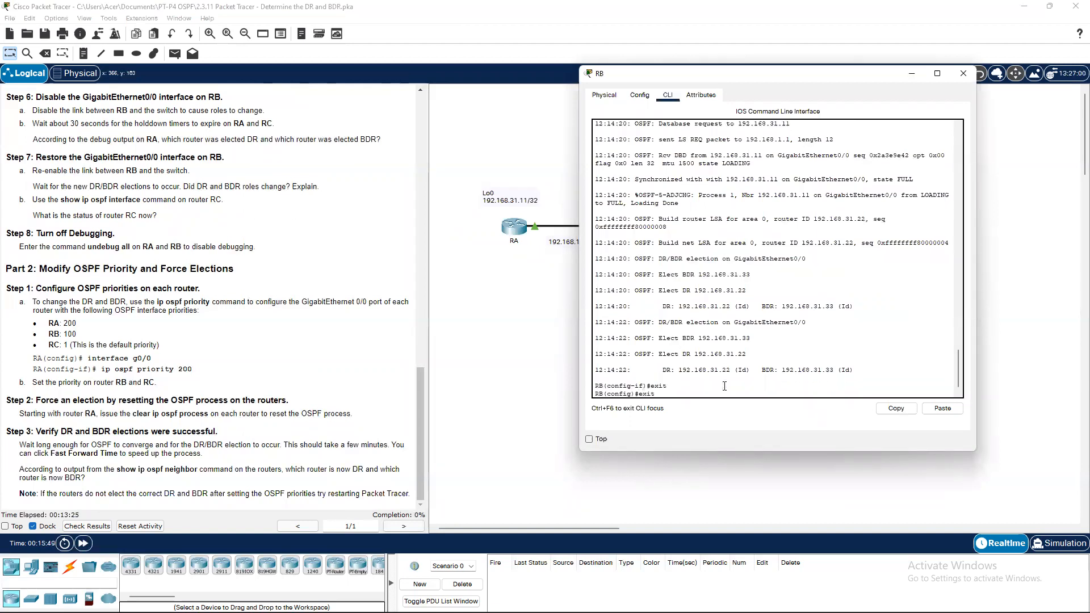
key("Return")
Turn off all debugging on router RB with undebug all and put its window away.
type("un")
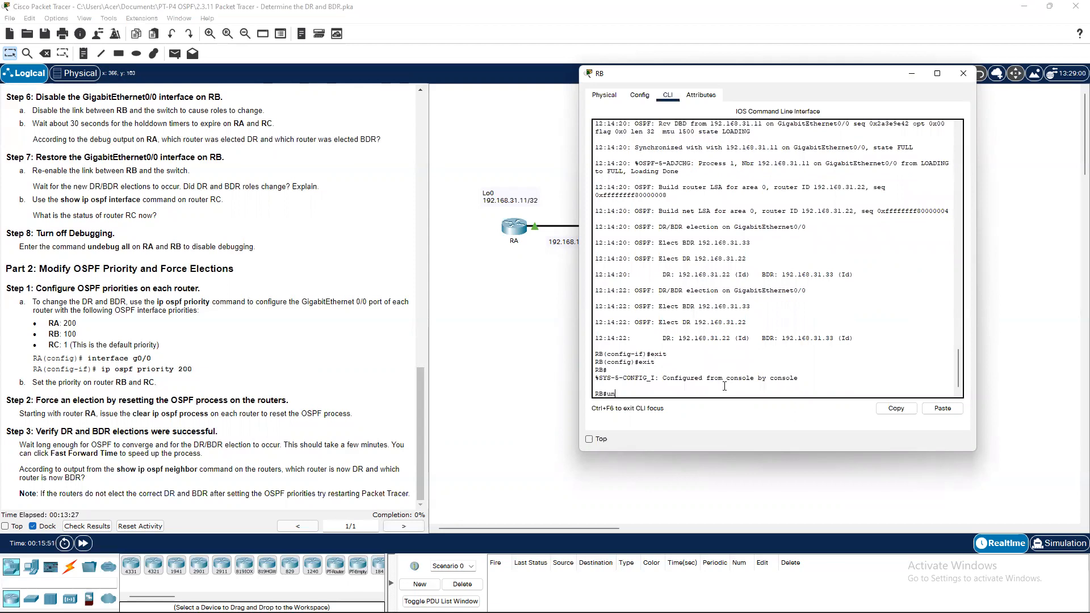
type("d")
key("Tab")
type("al")
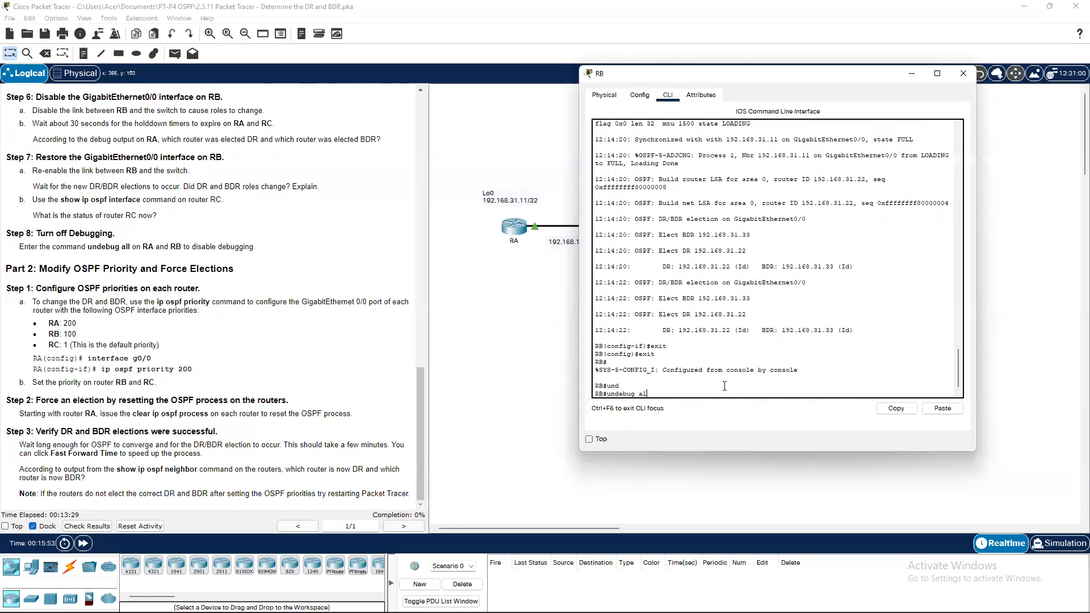
key("Tab")
key("Return")
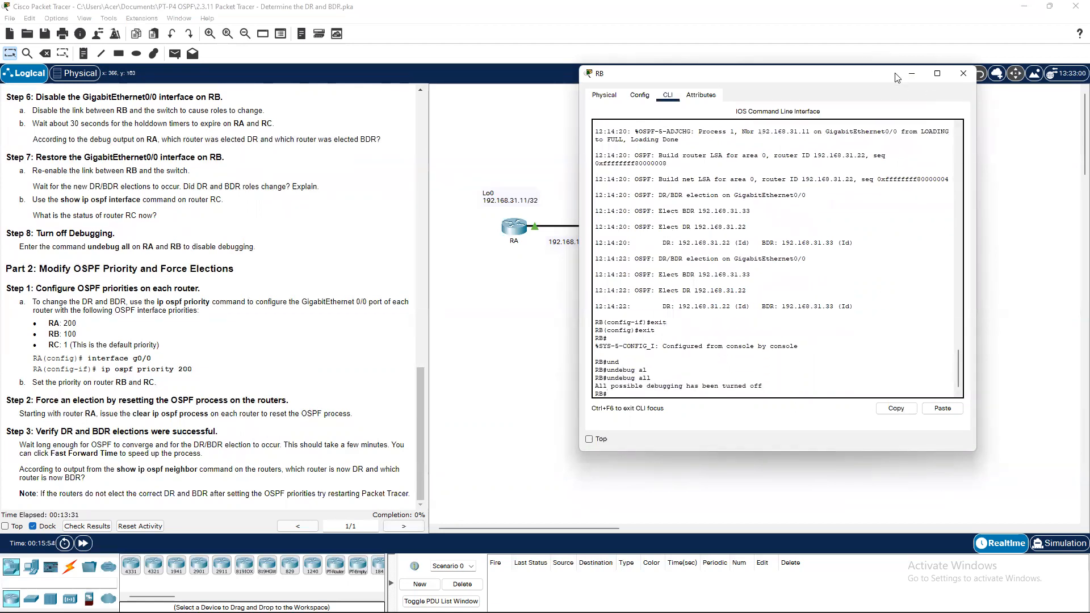
left_click(913, 76)
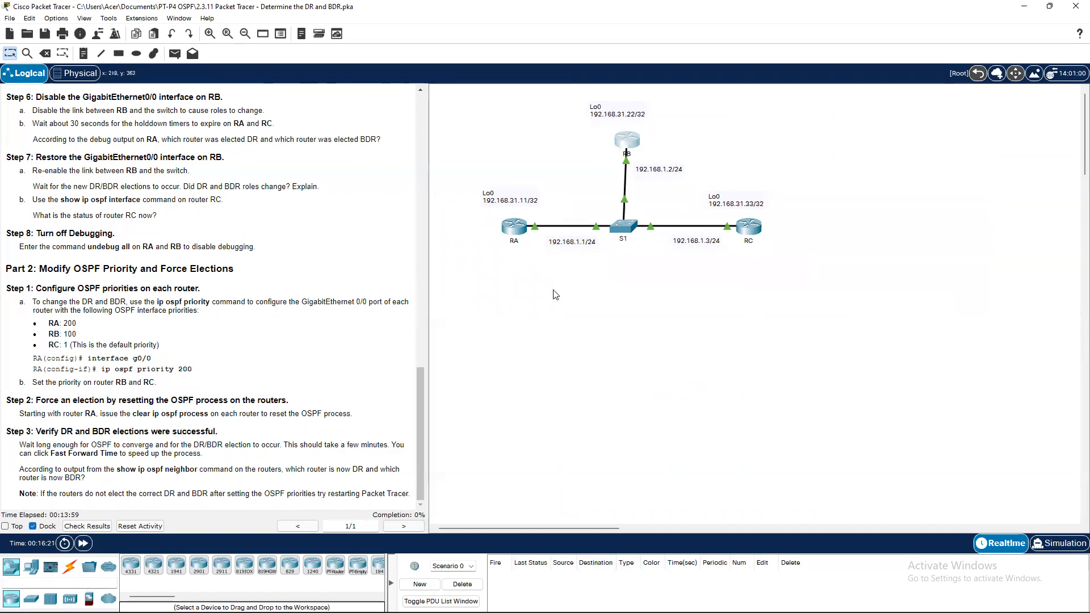
Check the required OSPF priorities in the instructions and enter configuration mode for interface GigabitEthernet 0/0 on router RA.
left_click_drag(149, 345, 54, 323)
left_click(164, 349)
left_click(513, 226)
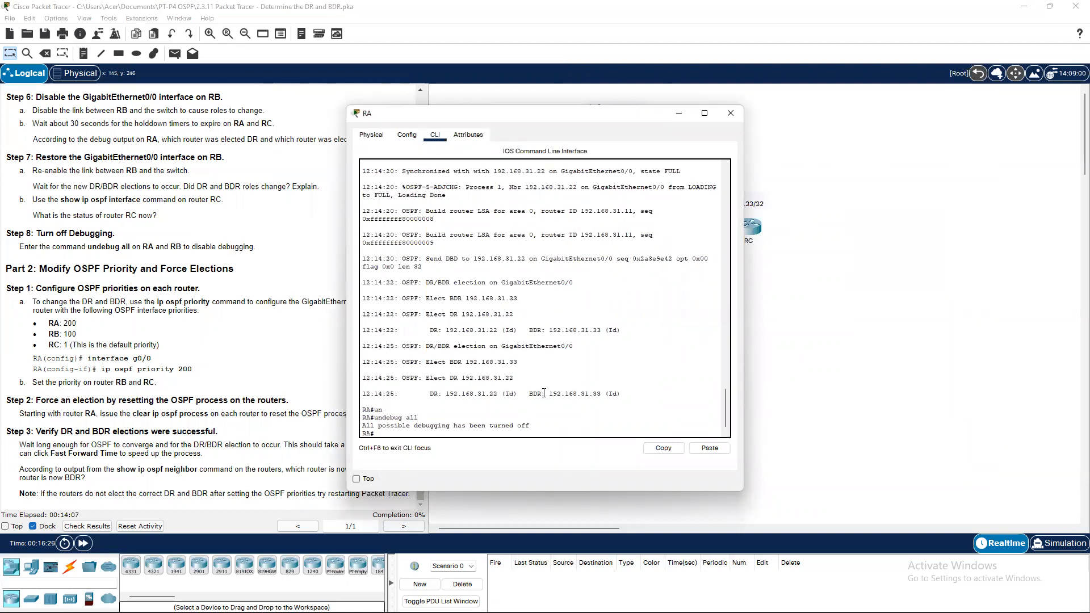
key("Return")
type("conf t")
key("Return")
type("interface")
key("Tab")
type("g")
key("Tab")
type("0.")
type("/0")
key("Return")
Set the OSPF priority of RA's GigabitEthernet 0/0 interface to 200 and put RA's window away.
type("ip ospf p")
key("Tab")
type("p")
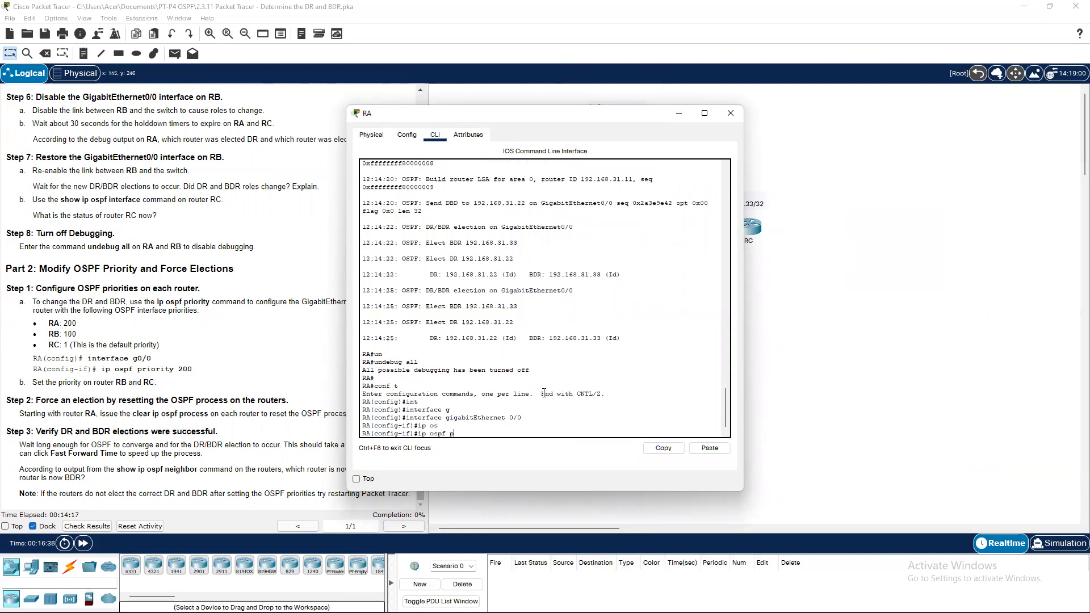
type("r")
key("Tab")
type("20")
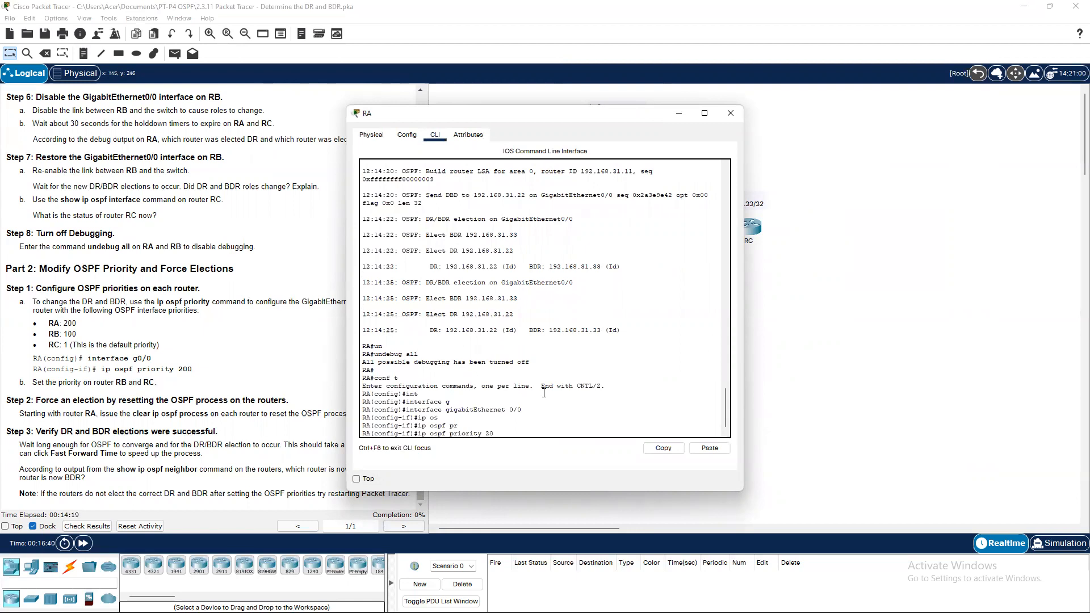
type("0")
key("Return")
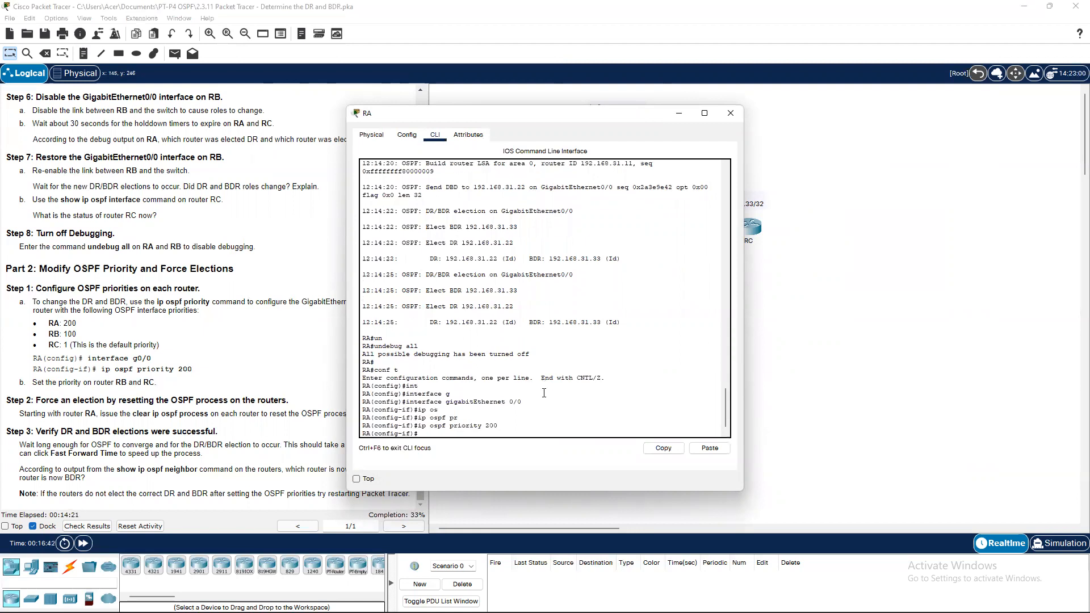
left_click(679, 113)
Bring up router RB's command line and enter configuration mode for interface GigabitEthernet 0/0.
left_click(638, 138)
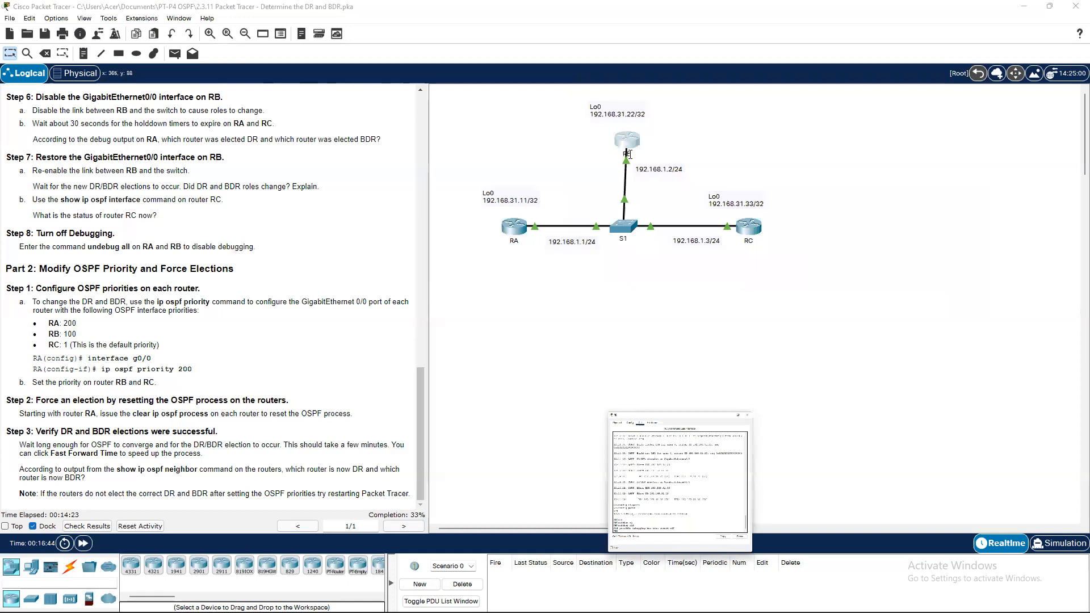
key("Return")
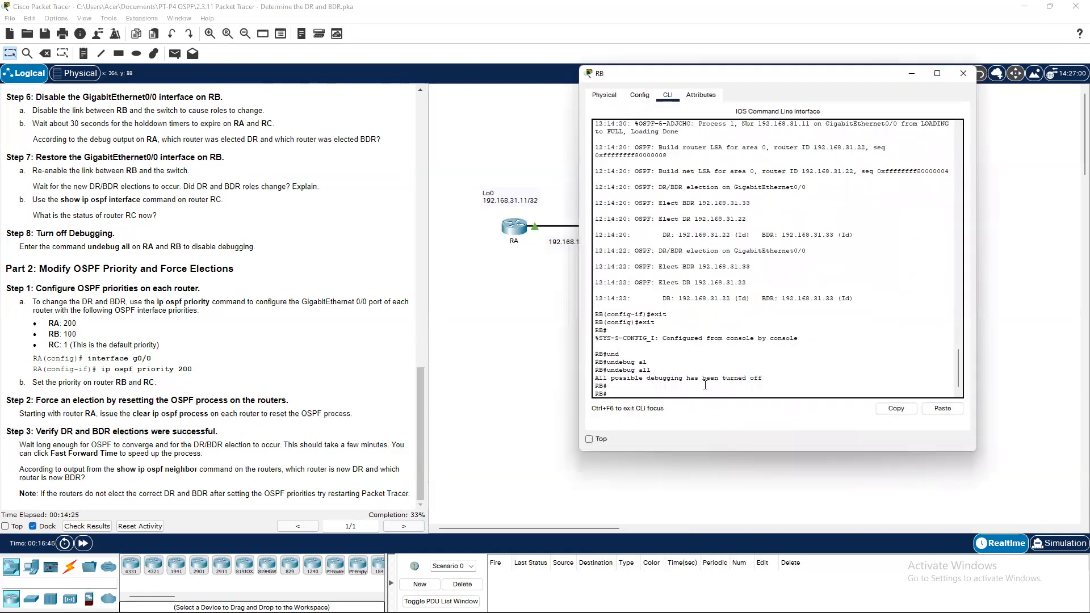
type("conf t")
key("Return")
type("int")
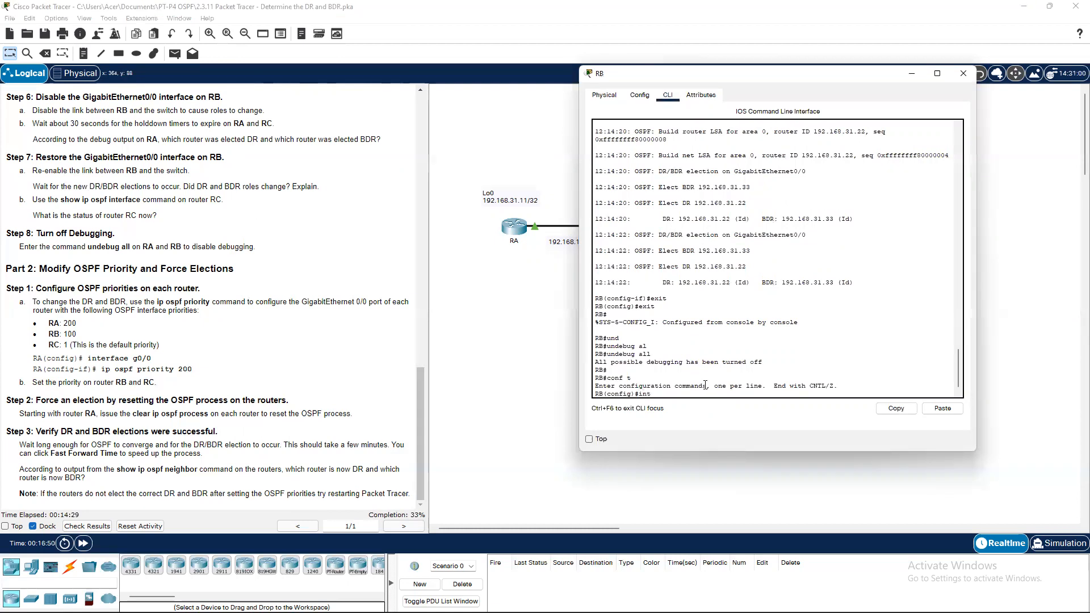
key("Tab")
type("go")
key("Tab")
type("0/0")
key("Return")
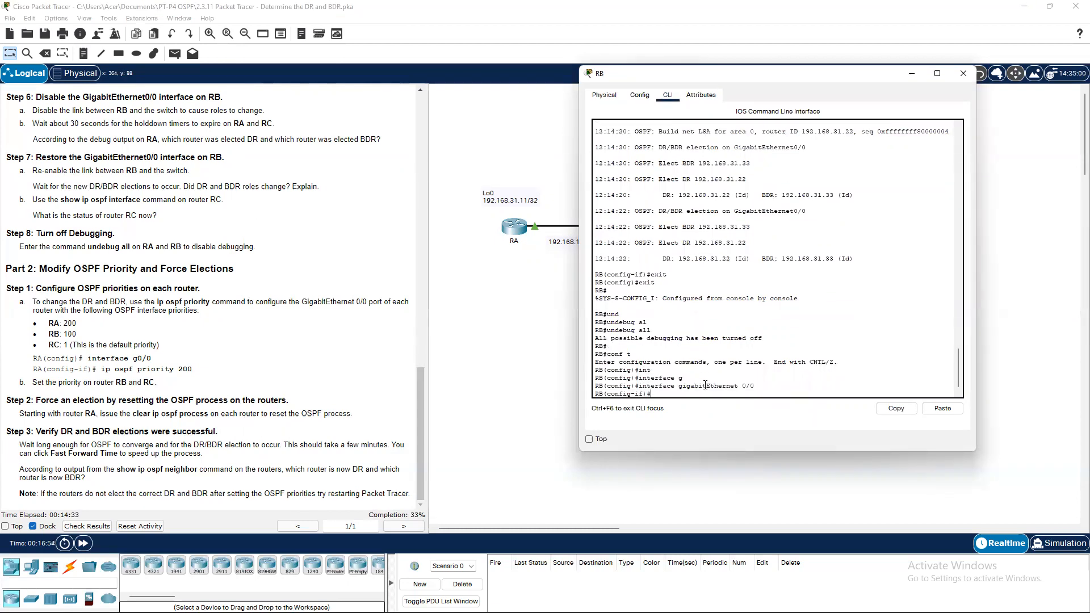
Set the OSPF priority of RB's GigabitEthernet 0/0 interface to 100 and put RB's window away.
type("ip")
type("pri")
key("Tab")
type("100")
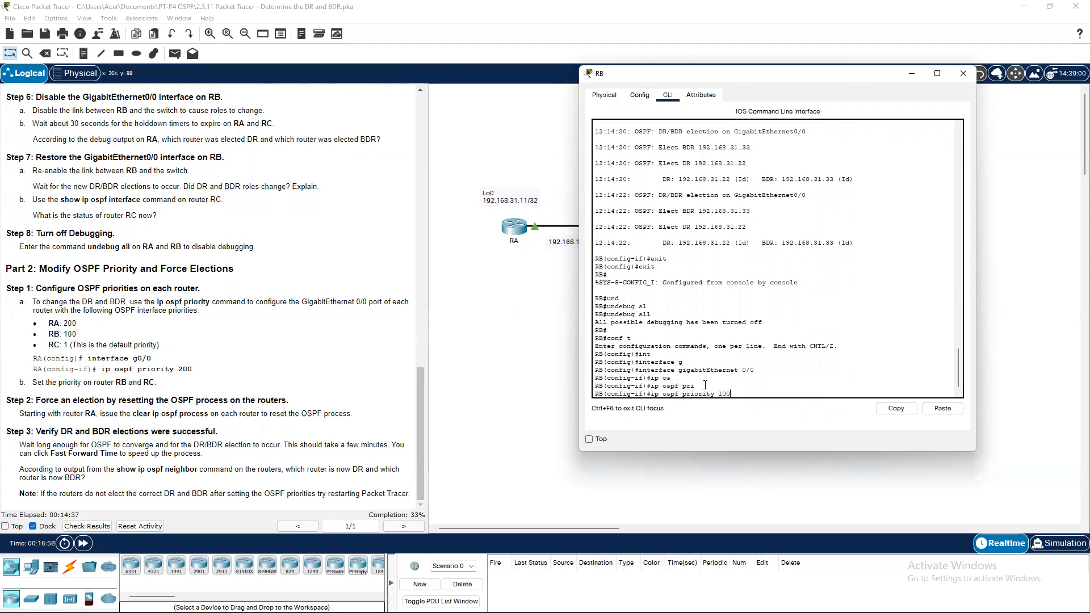
key("Return")
left_click(909, 74)
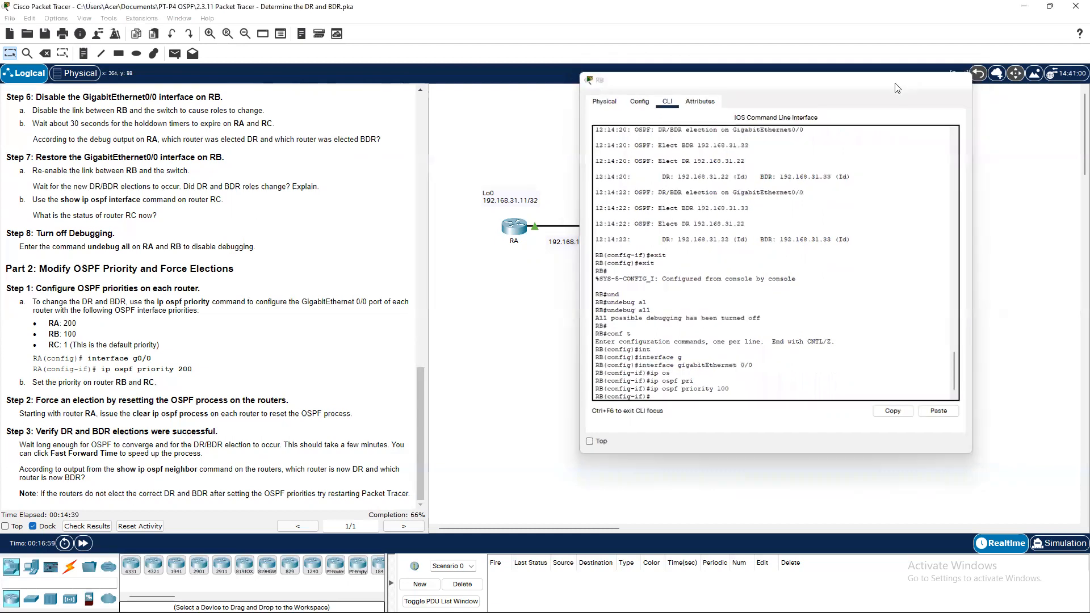
Bring up router RC's command line and enter configuration mode for interface g0/0.
left_click(747, 234)
left_click(734, 270)
key("Return")
key("Return")
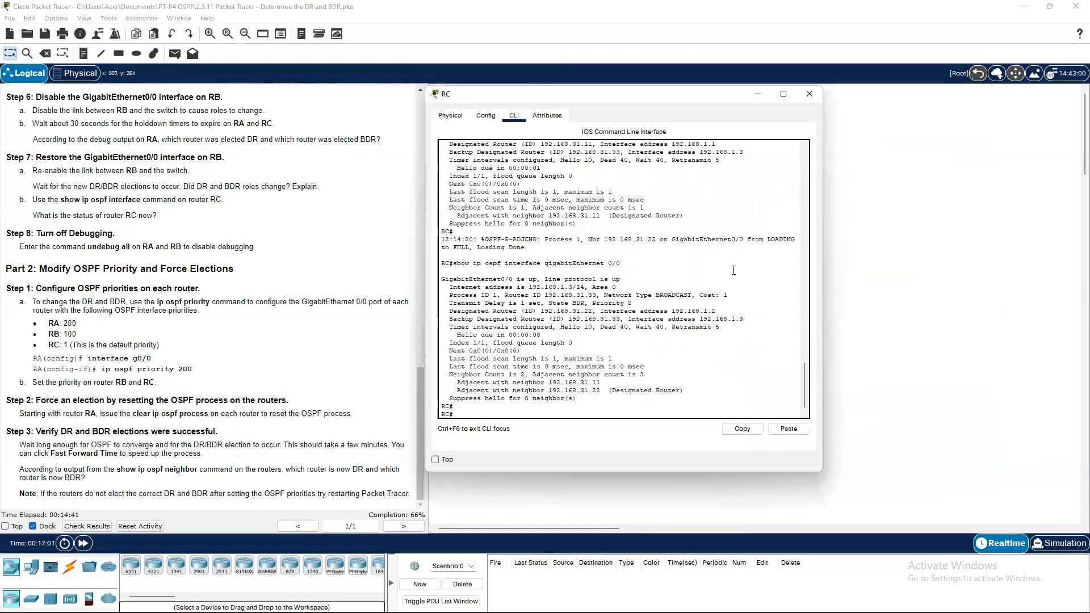
type("conf t")
key("Return")
type("inte")
key("Tab")
type("g0")
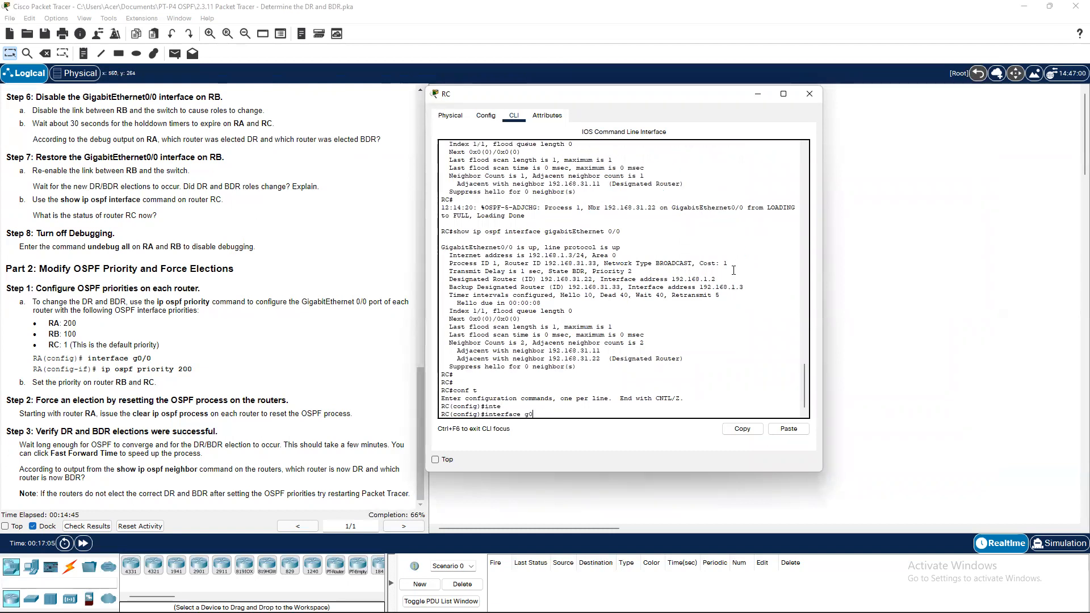
type("/0")
key("Return")
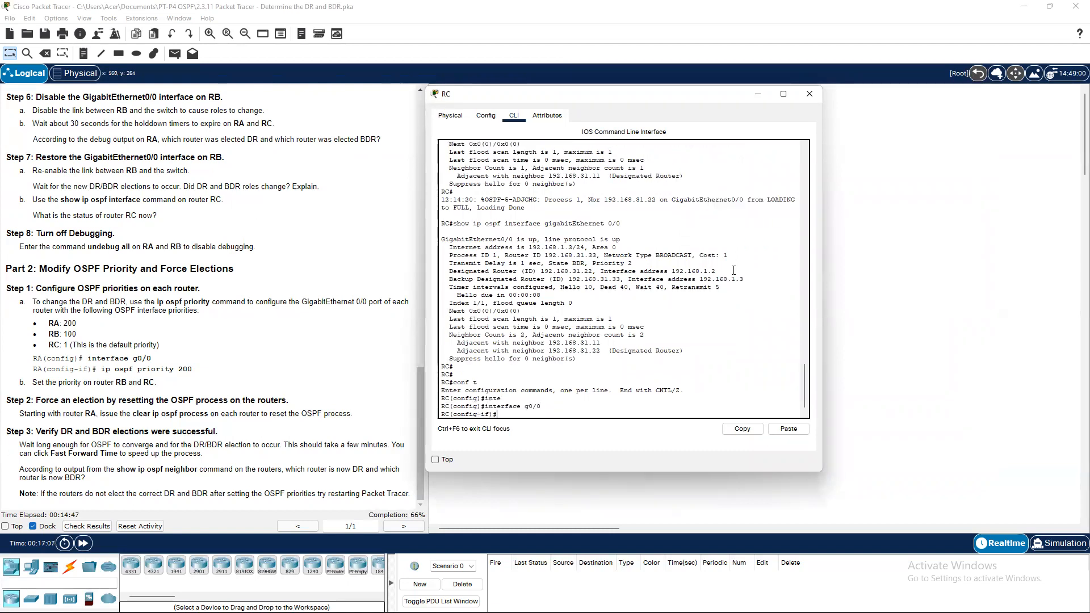
Set the OSPF priority of RC's g0/0 interface to 1 and put RC's window away.
type("ip os")
key("Tab")
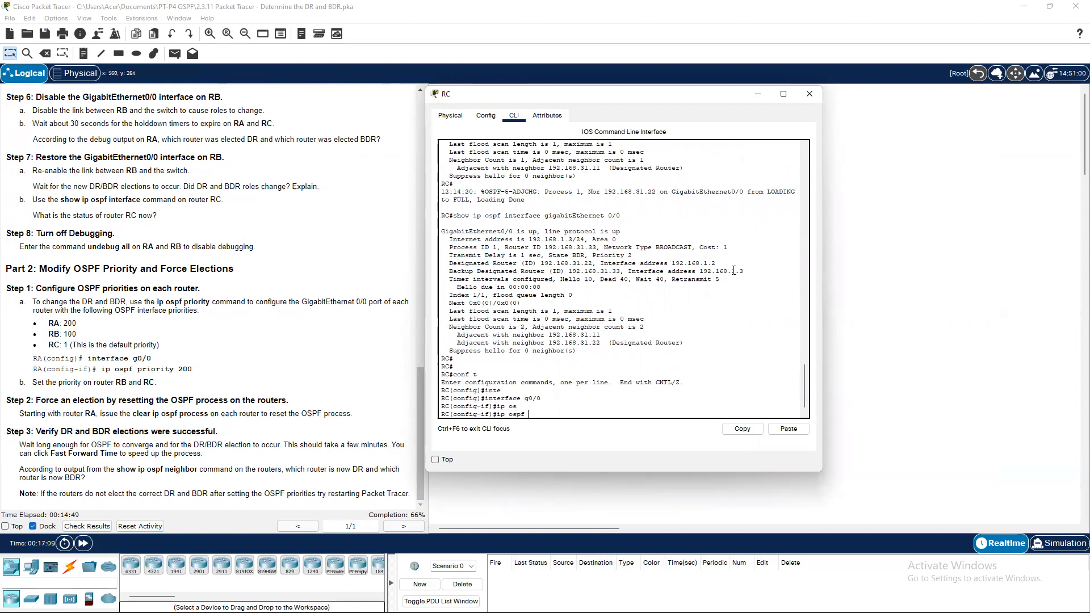
type("pr")
key("Tab")
type("1")
key("Return")
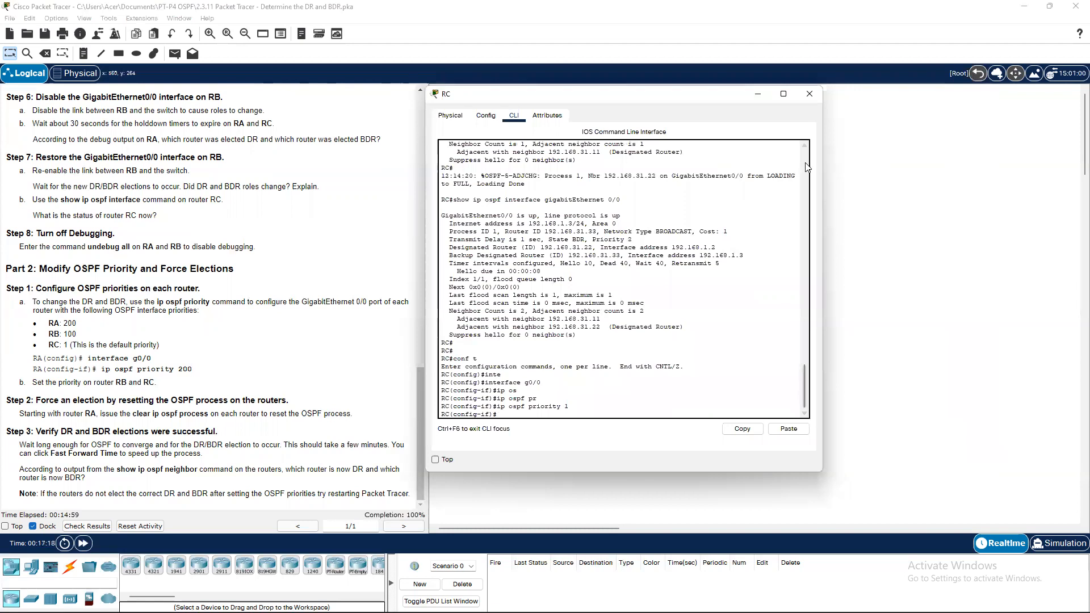
left_click(759, 96)
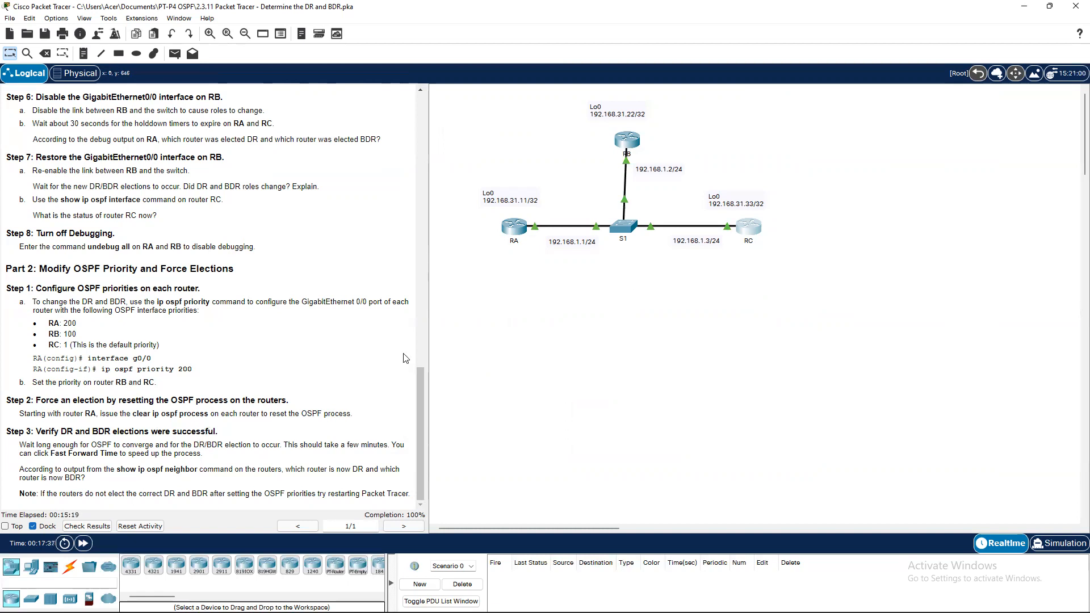
Bring up router RA's command line and leave interface and global configuration for privileged EXEC mode.
left_click(517, 228)
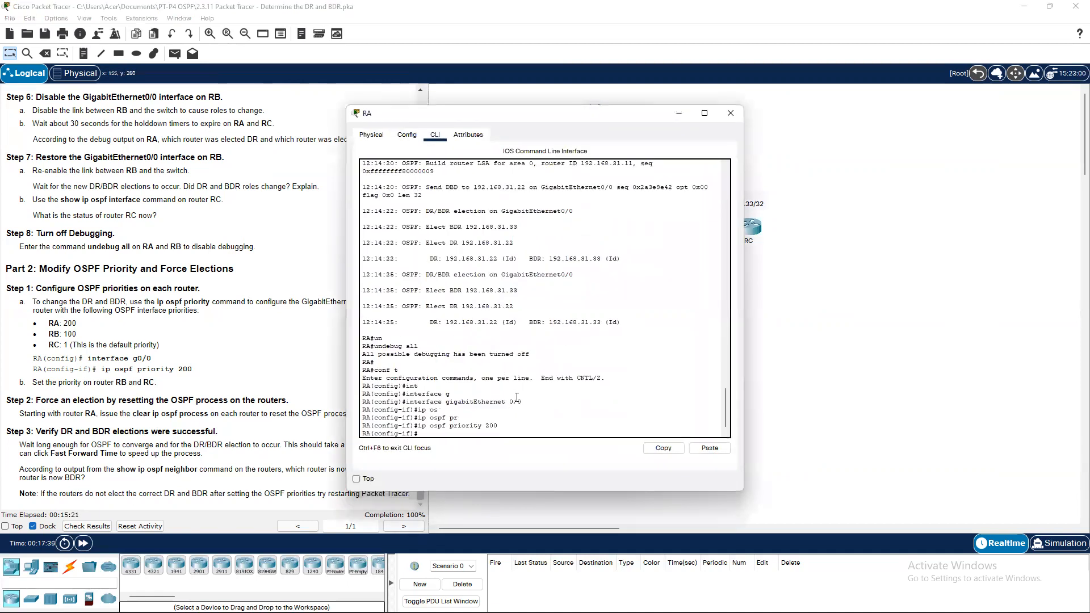
type("exit")
key("Return")
type("exit")
key("Return")
Try to reset RA's OSPF processes with clear ip ospf process, accepting the default answer of no.
type("cl")
key("Tab")
type("e")
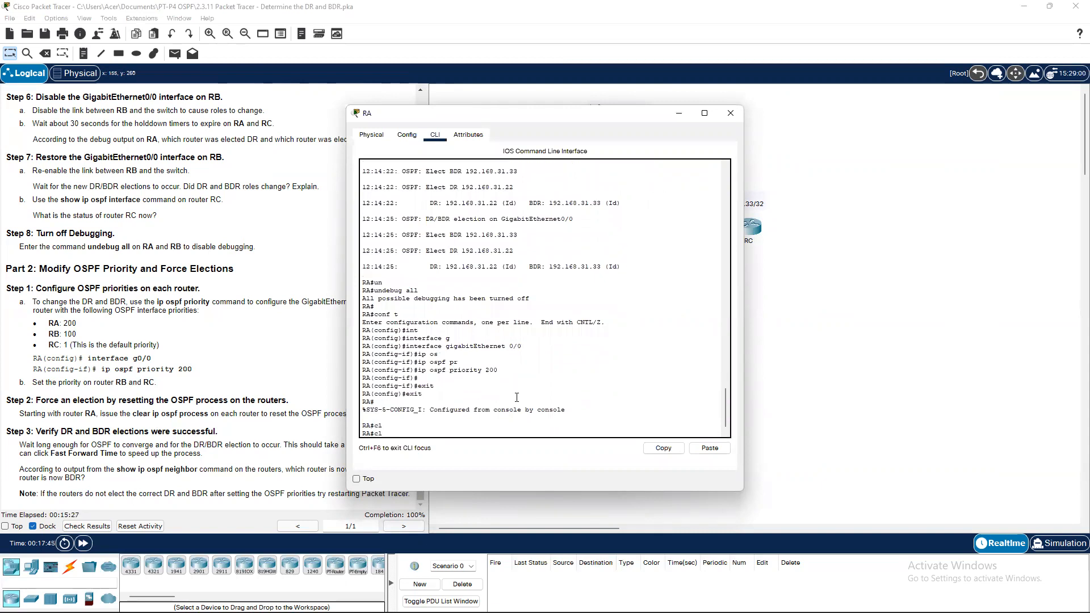
key("Tab")
type("ip")
key("Tab")
type("os")
key("Tab")
type("pr")
key("Tab")
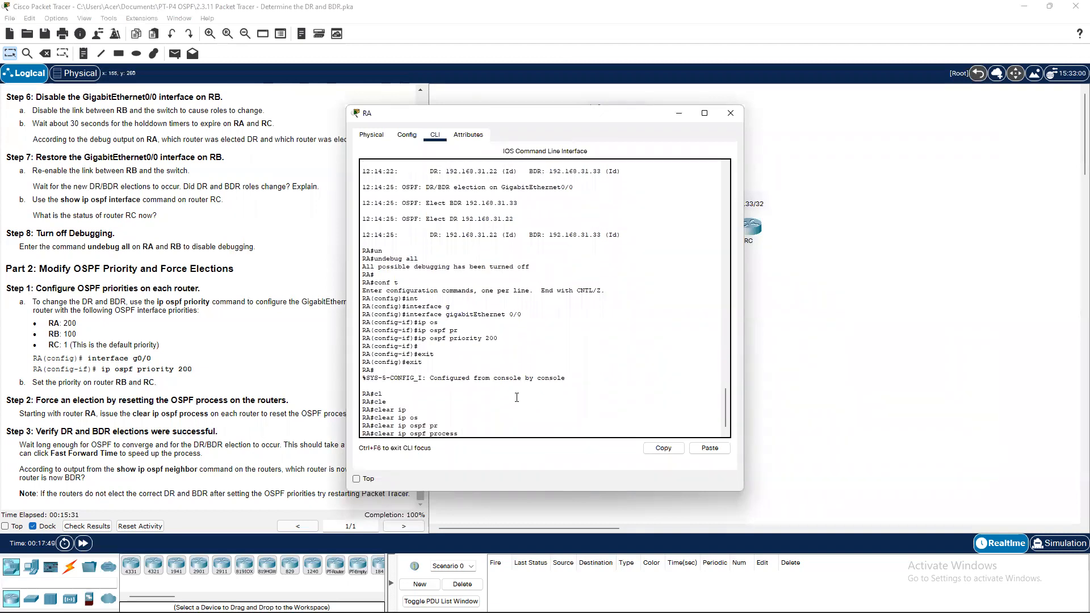
key("Return")
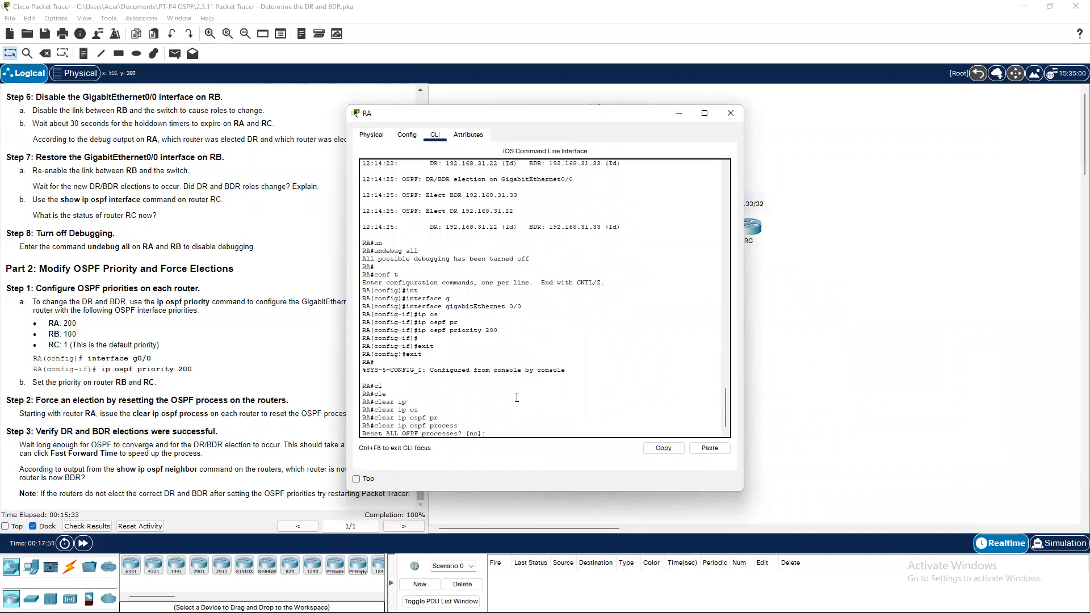
key("Return")
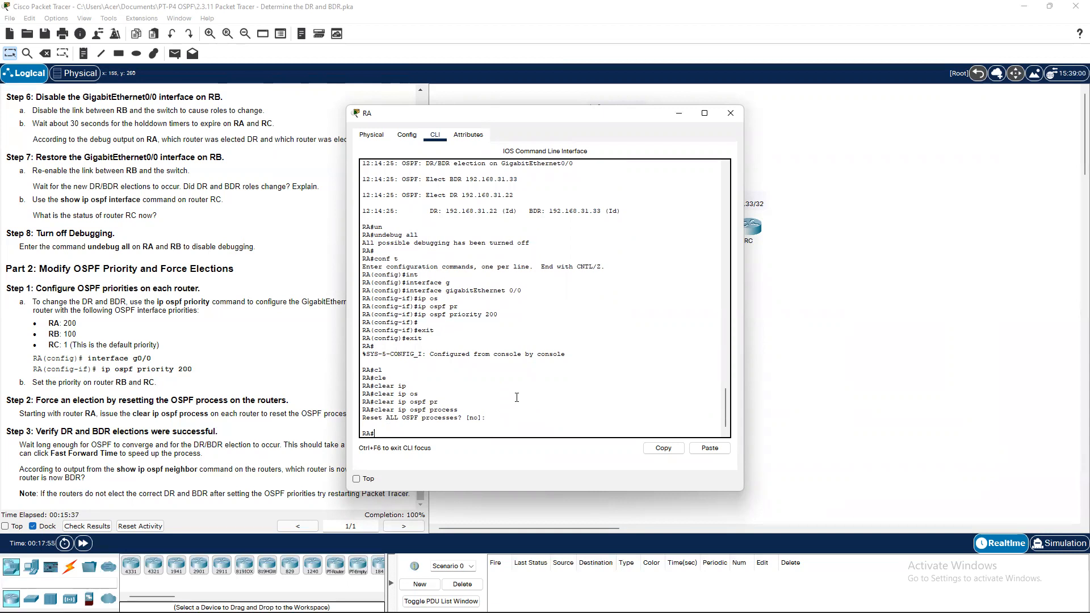
key("Return")
Run clear ip ospf process on RA again, answer yes to resetting all OSPF processes, and put RA's window away.
key("Up")
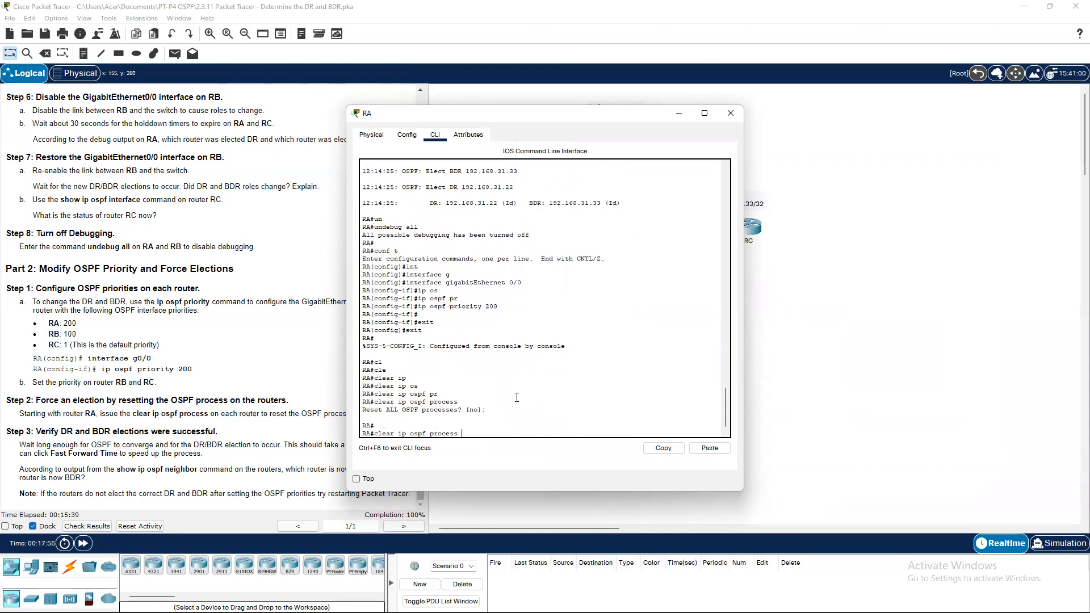
key("Return")
type("yes")
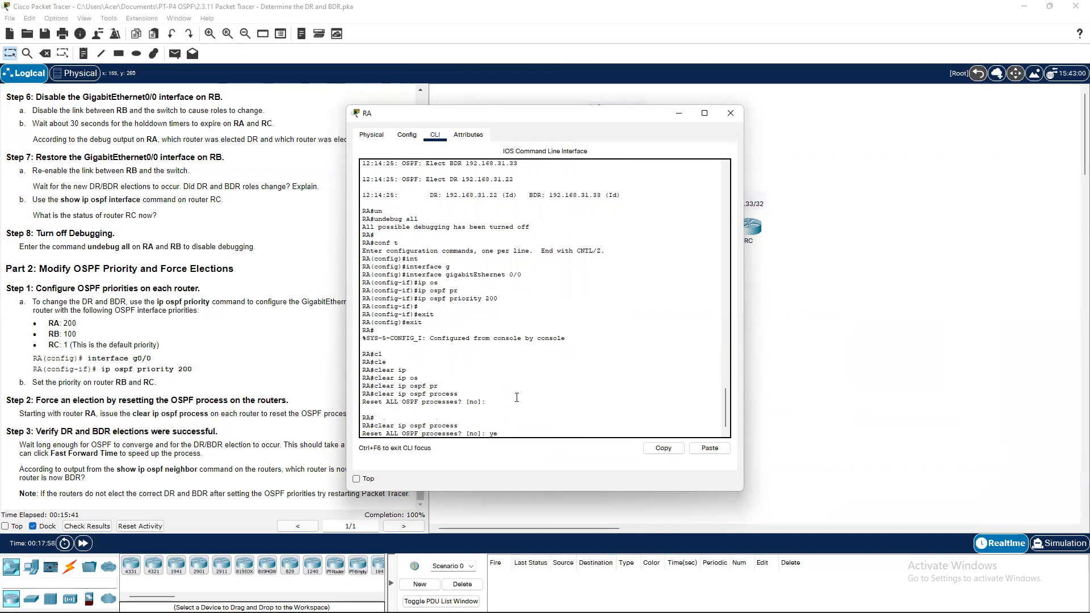
key("Return")
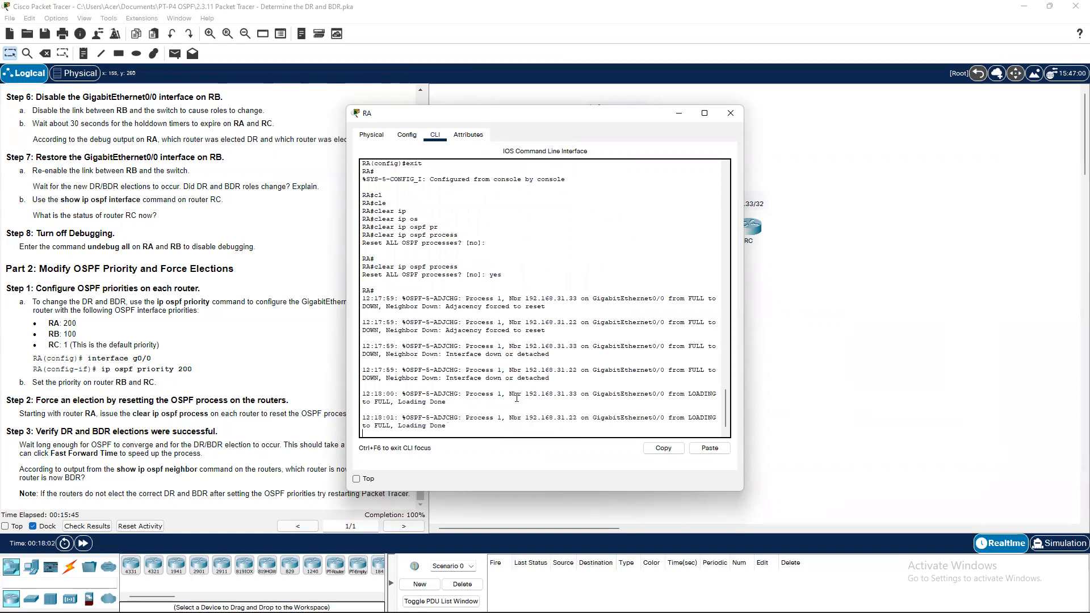
key("Return")
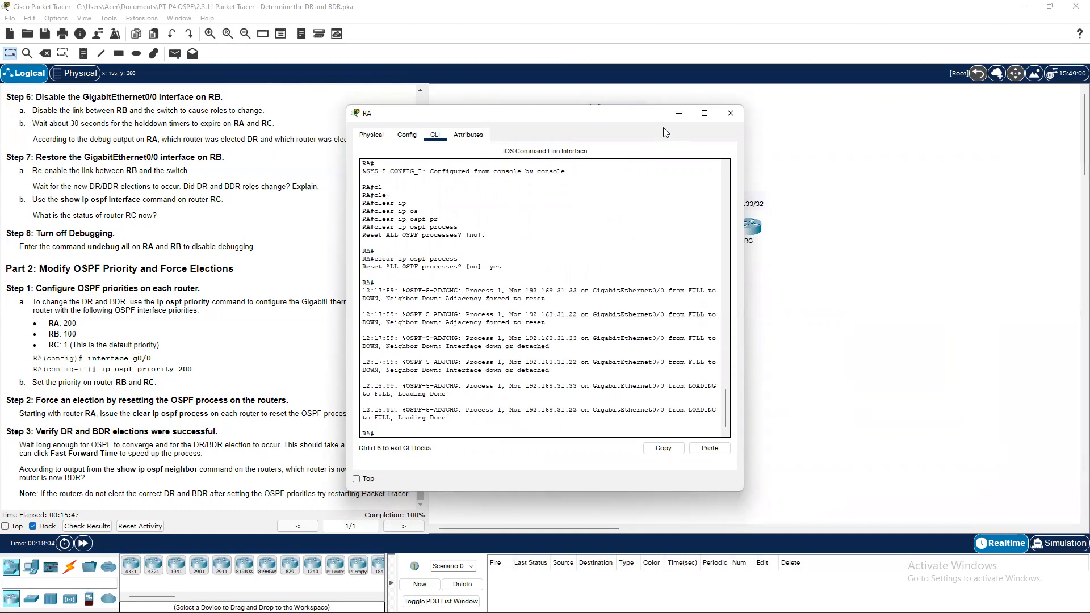
left_click(678, 113)
Bring up router RB's command line and leave interface and global configuration for privileged EXEC mode.
left_click(637, 139)
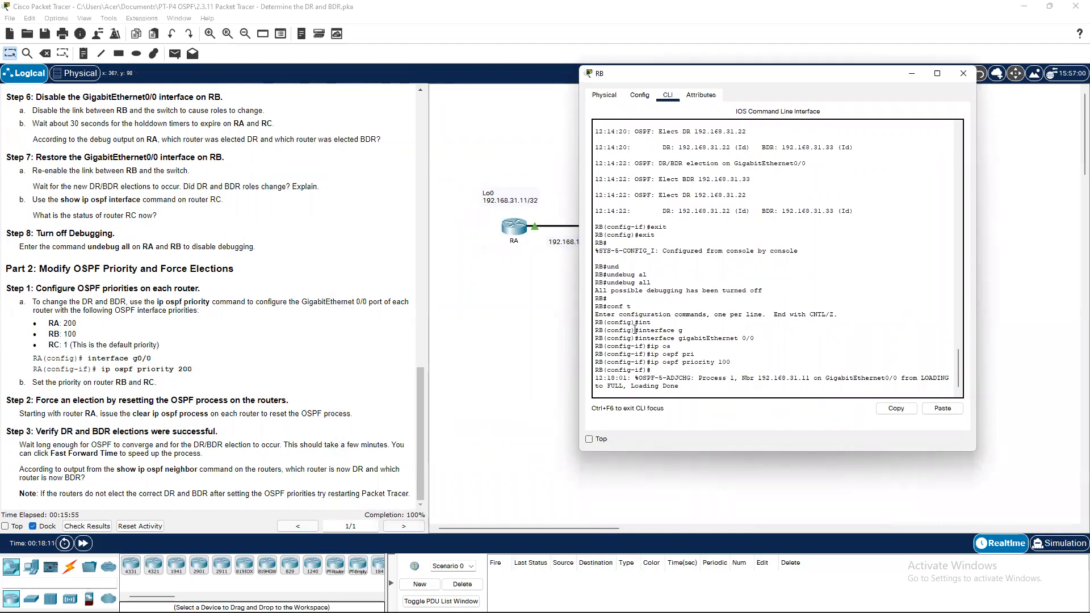
type("exit")
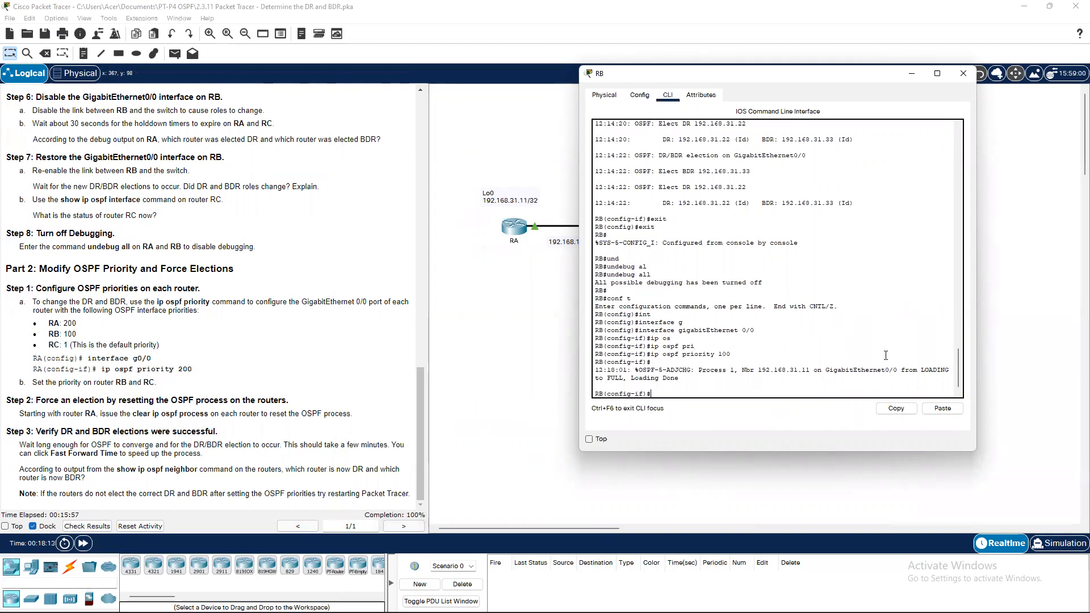
key("Return")
type("exit")
key("Return")
Run clear ip ospf process on router RB, answer yes to resetting all OSPF processes, and close RB's window.
type("cl")
key("Tab")
type("e")
key("Tab")
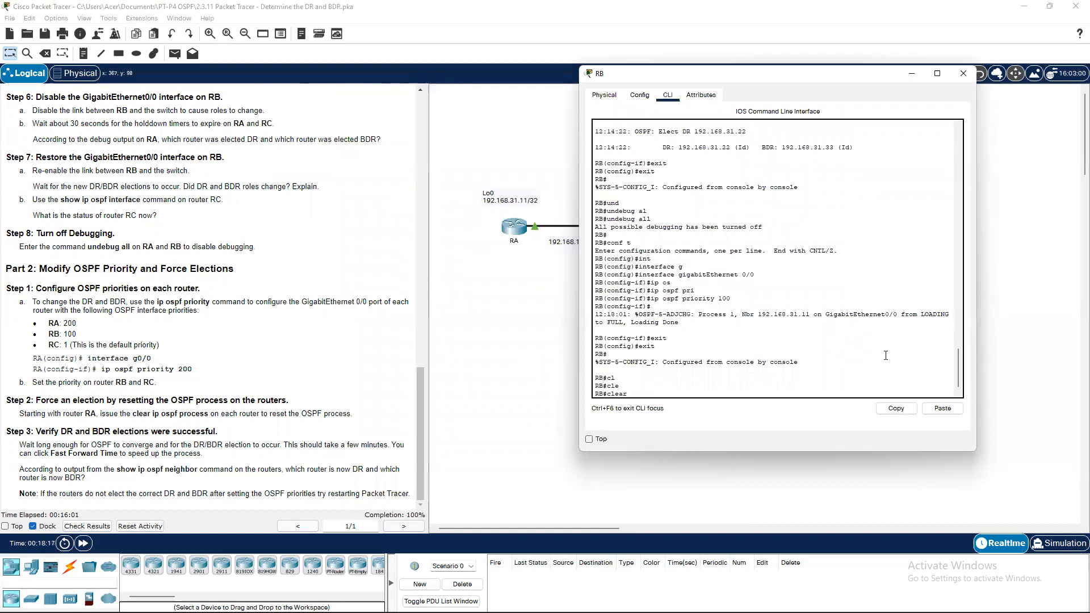
type("ip os")
key("Tab")
type("pf pr")
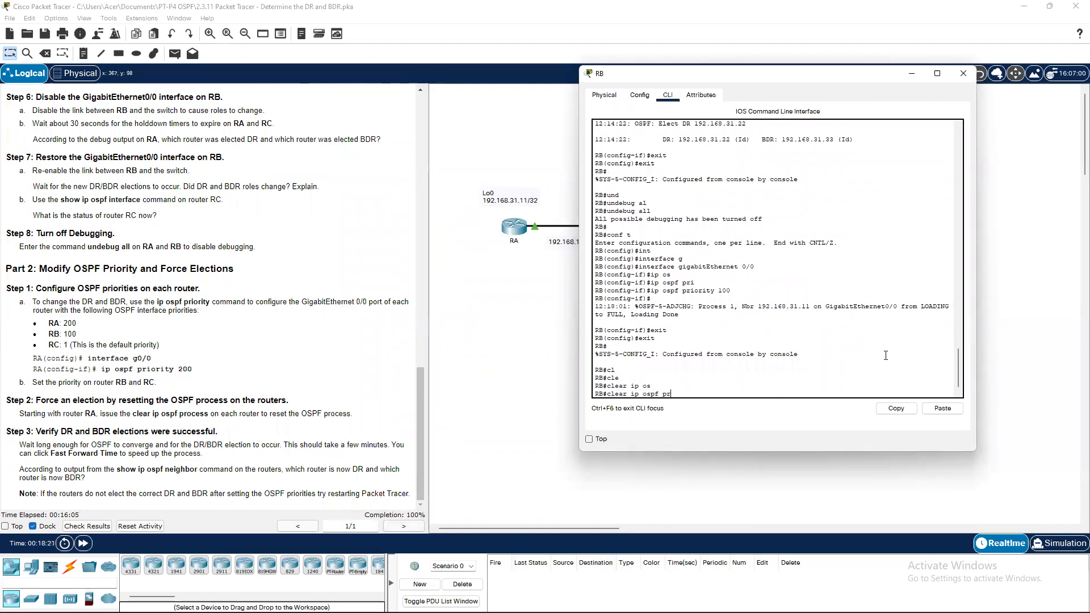
key("Tab")
type("ocess")
key("Return")
type("yes")
key("Return")
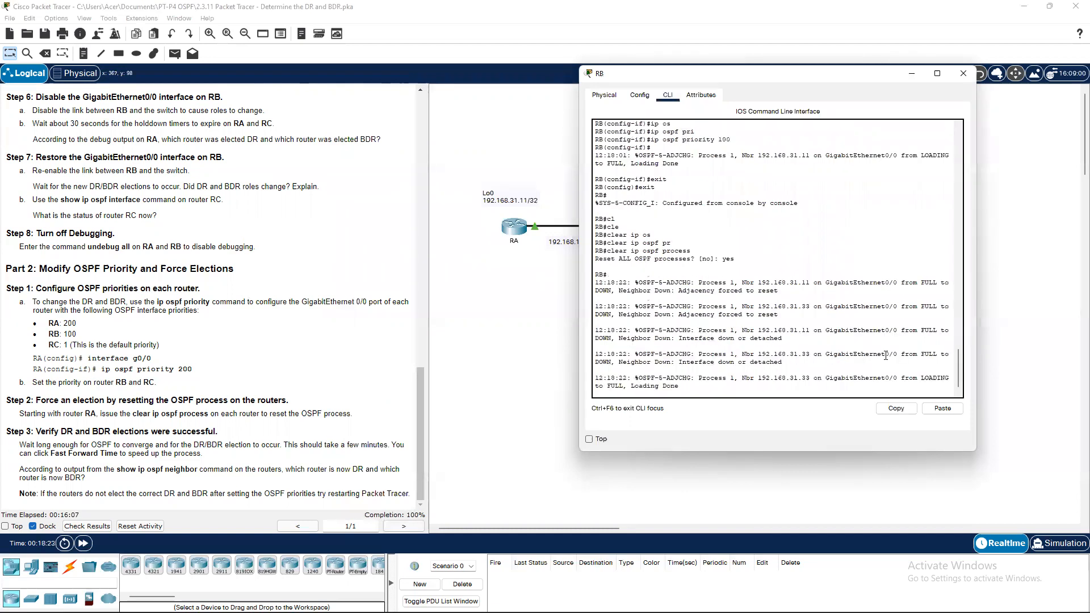
left_click(963, 73)
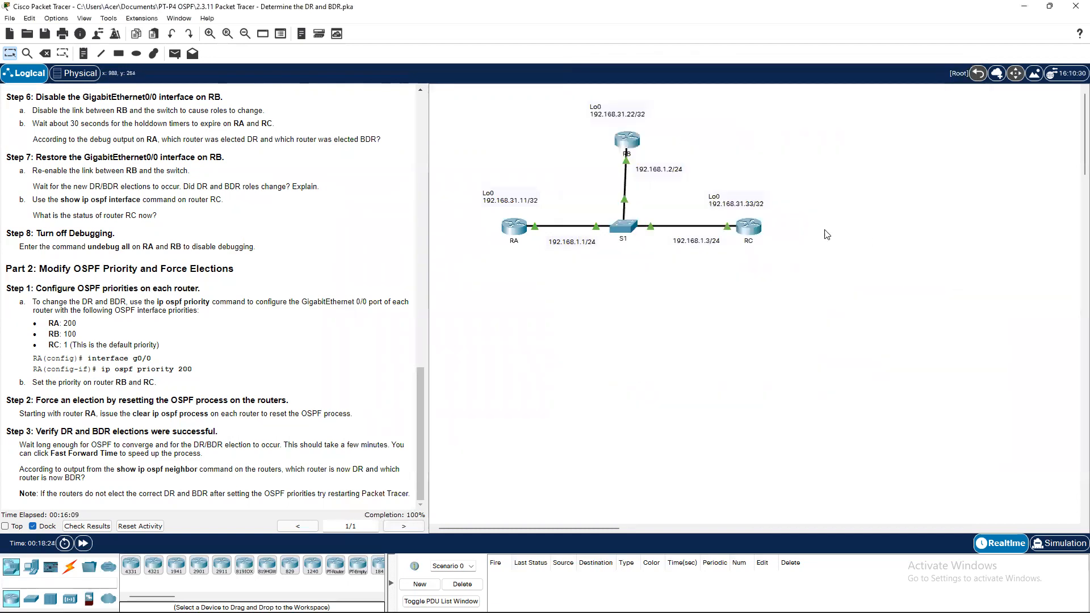
Bring up router RC's command line and leave interface and global configuration for privileged EXEC mode.
left_click(744, 229)
key("Return")
type("exit")
key("Return")
type("exit")
key("Return")
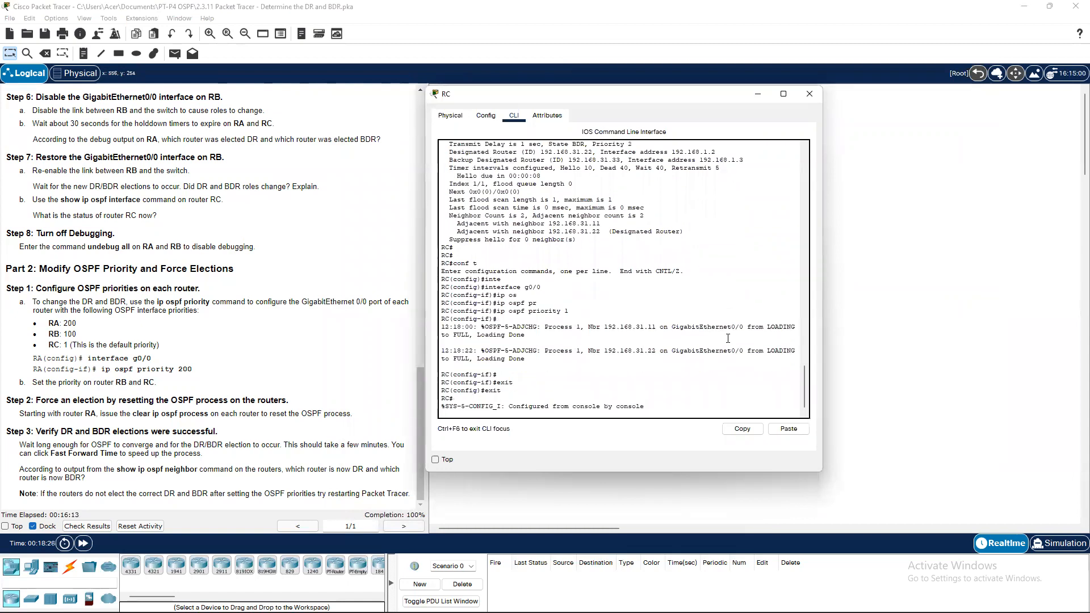
key("Return")
type("cke")
key("Tab")
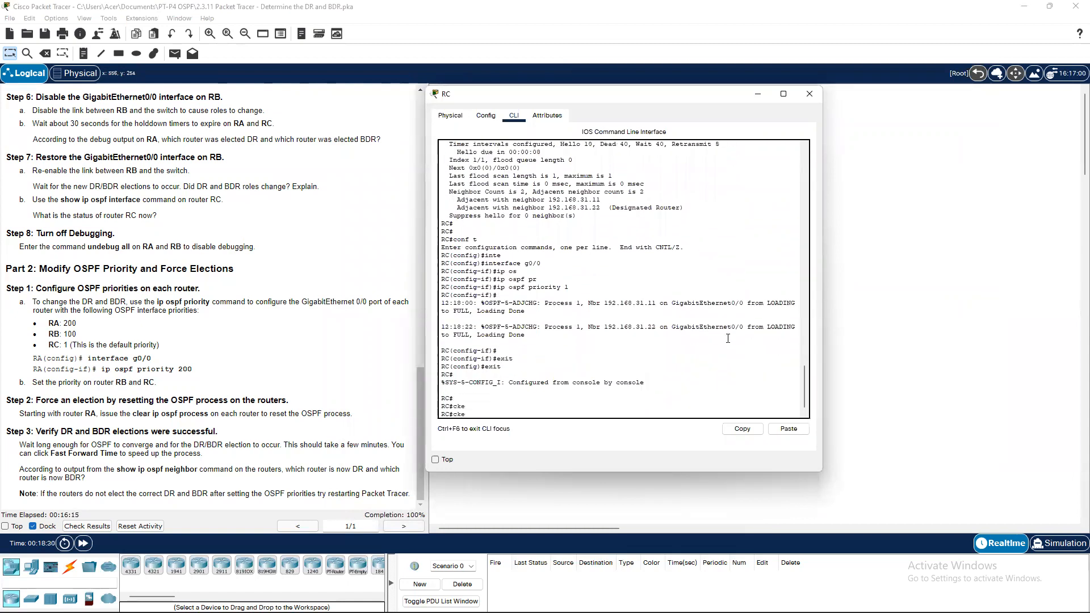
type("ip")
key("Tab")
key("BackSpace")
key("BackSpace")
key("BackSpace")
key("BackSpace")
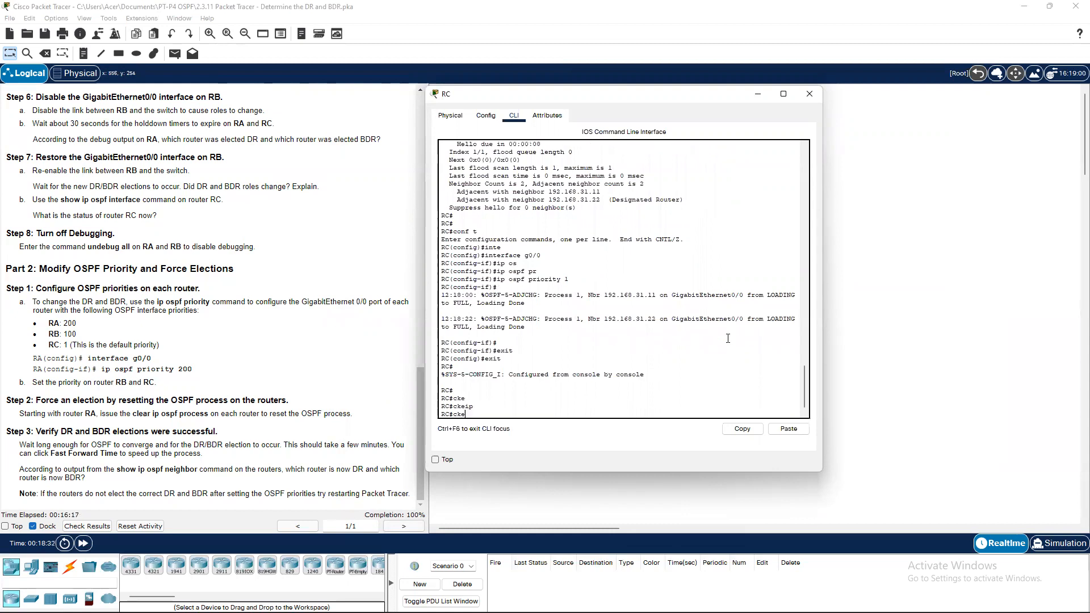
Run clear ip ospf process on router RC, answer yes to the reset, and fast-forward the network time.
type("le")
key("Tab")
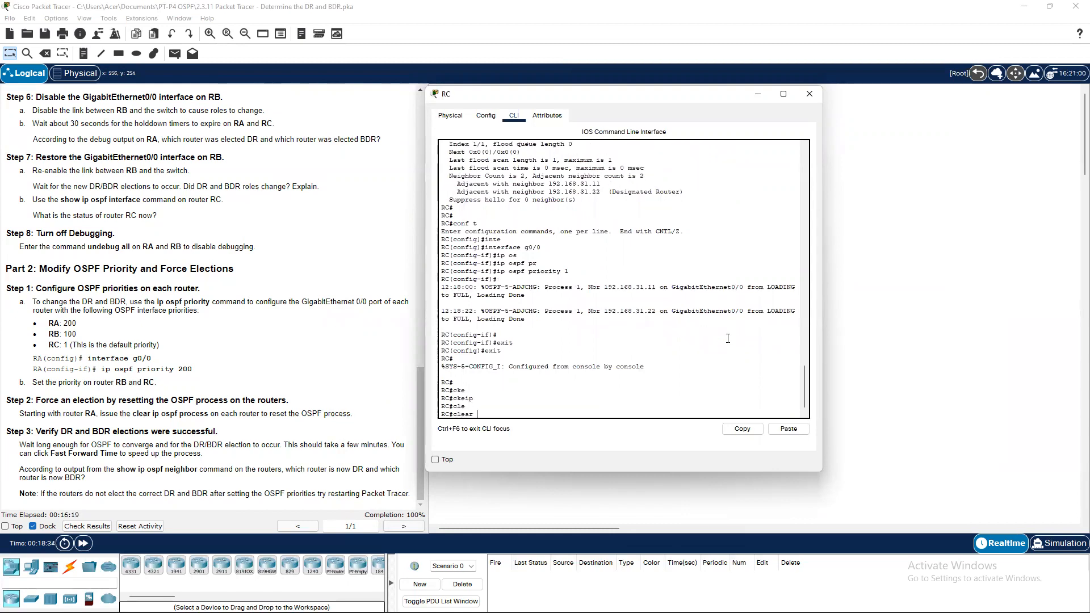
type("ip os")
key("Tab")
type("pr")
key("Tab")
key("Return")
type("yes")
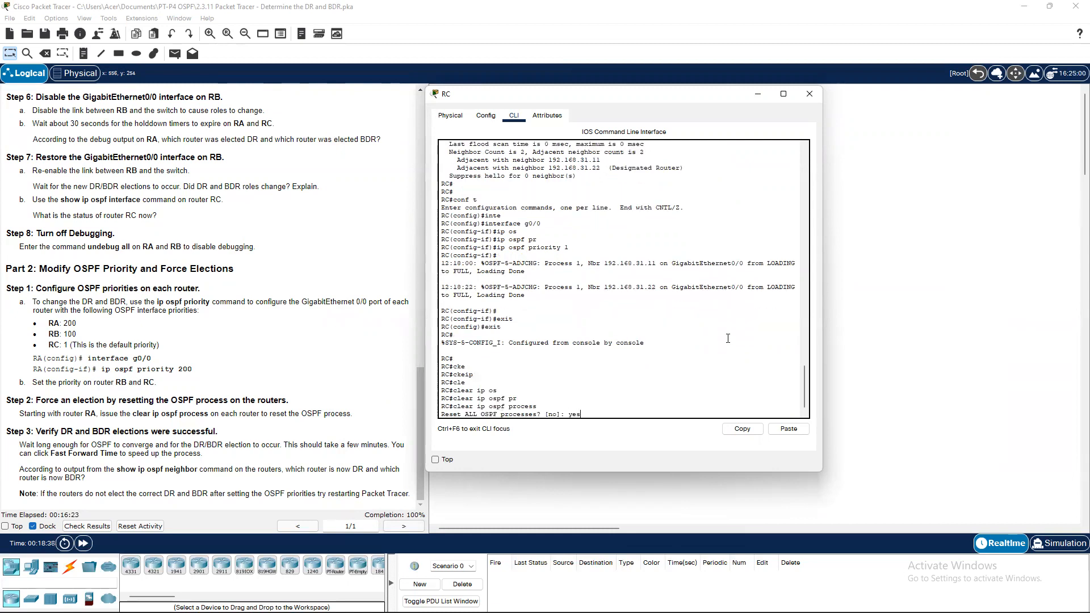
key("Return")
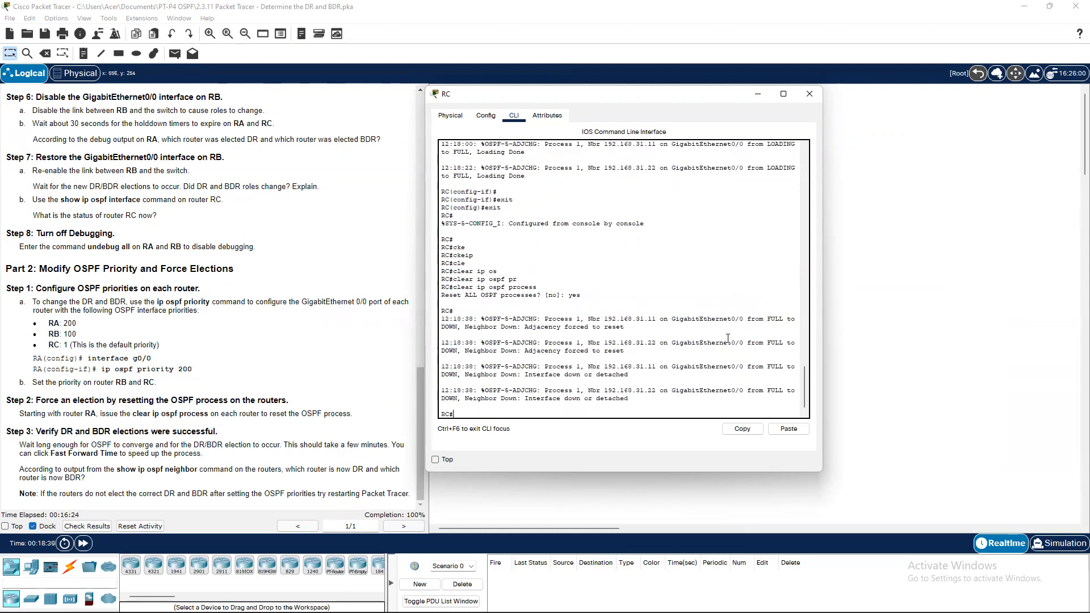
left_click(758, 95)
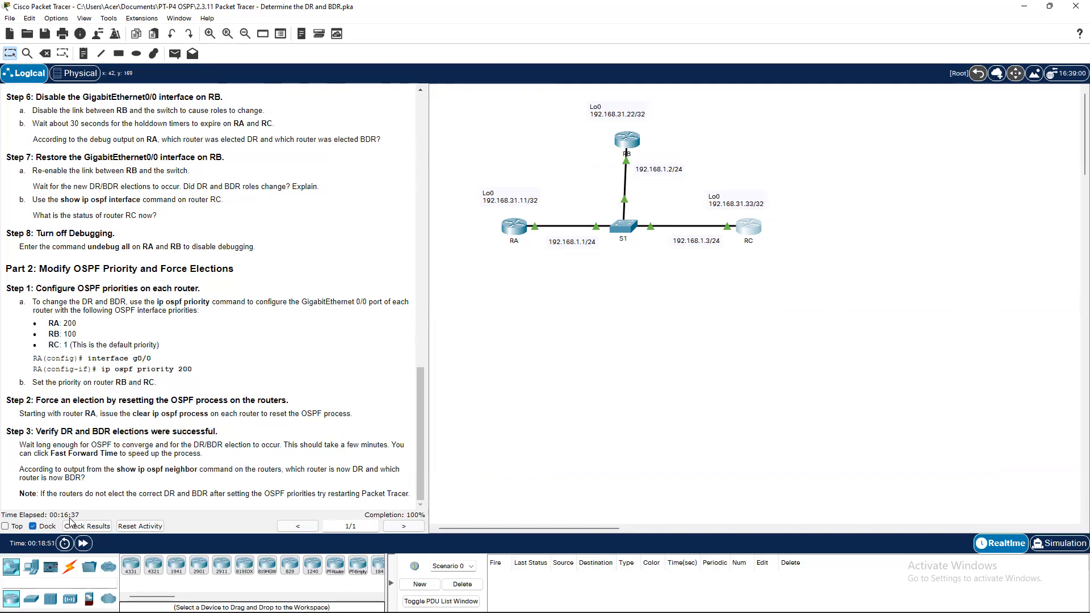
left_click(84, 543)
Check router RA's DR/BDR role with show ip ospf interface gigabitEthernet 0/0, and put its window away.
left_click(512, 229)
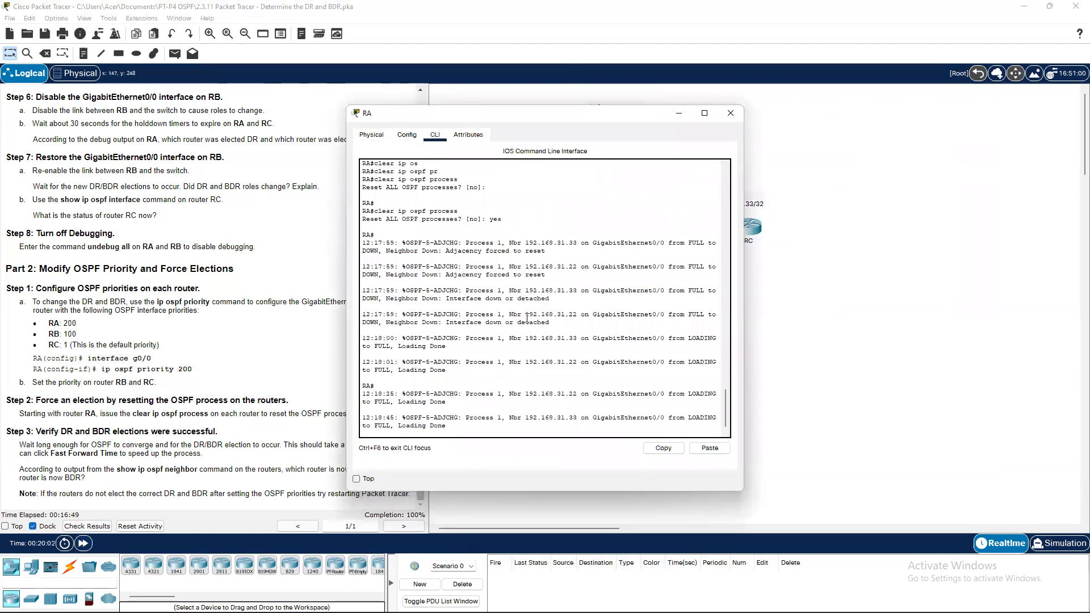
key("Return")
key("Return")
key("Return")
key("Up")
key("Up")
key("Up")
key("Up")
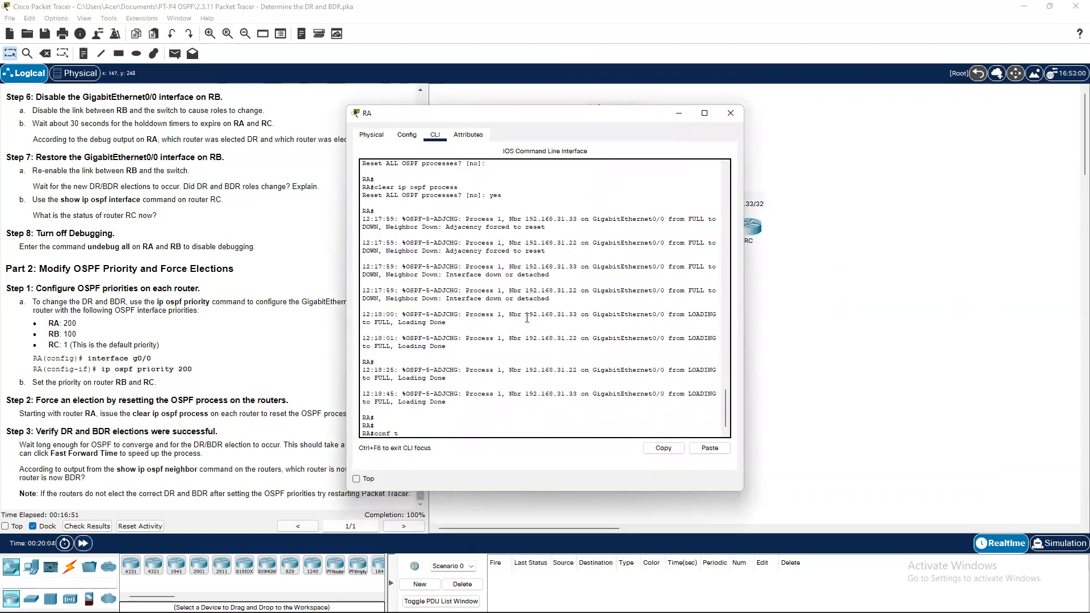
key("Return")
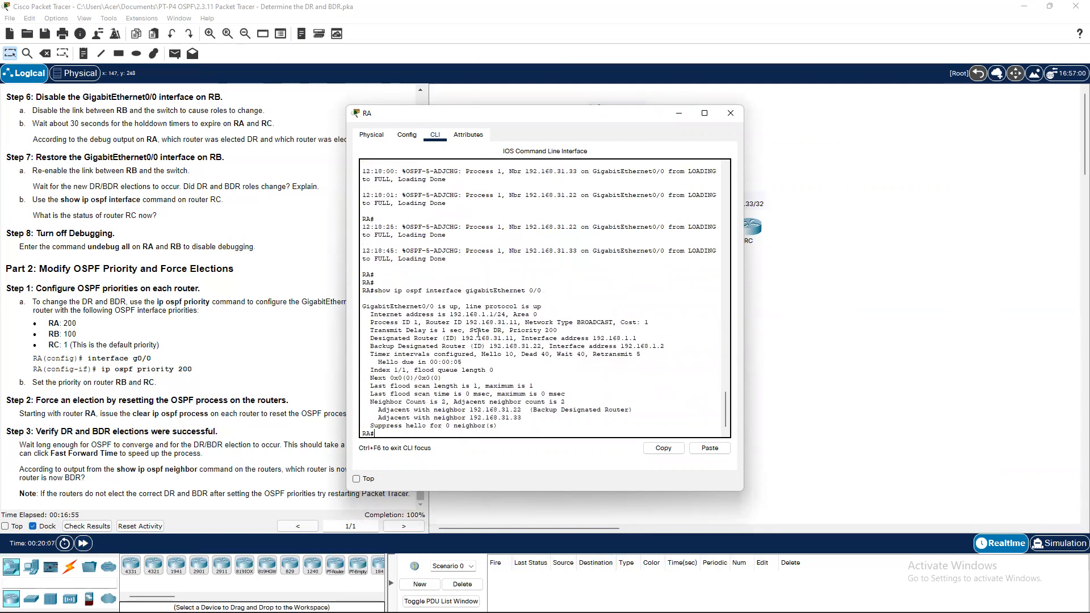
left_click(677, 113)
Check router RB's DR/BDR role with show ip ospf interface gigabitEthernet 0/0, and put its window away.
left_click(645, 149)
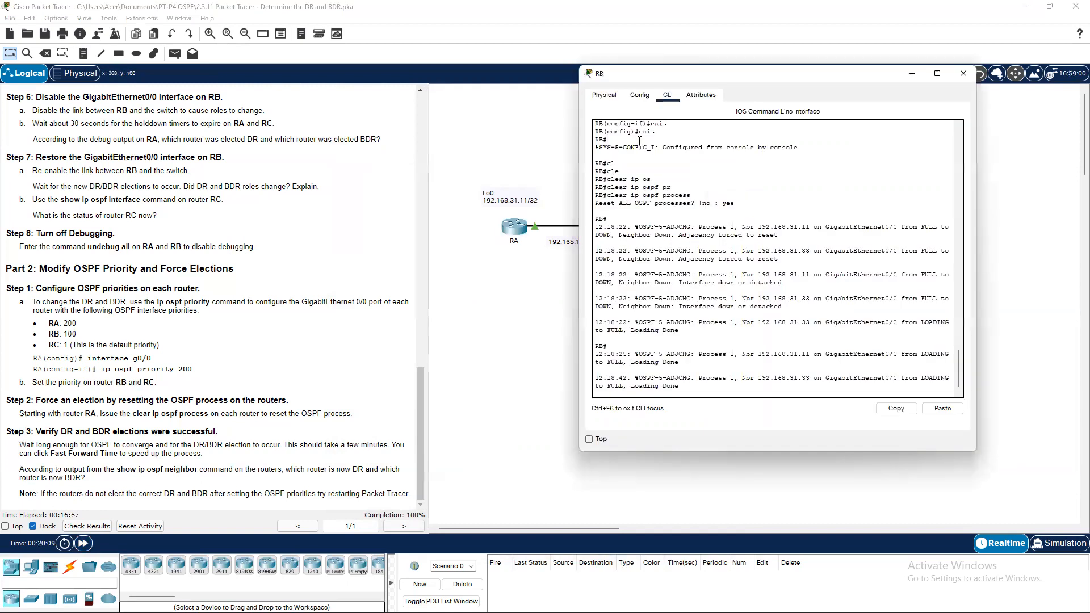
key("Return")
key("Return")
key("Return")
key("Up")
key("Up")
key("Up")
key("Up")
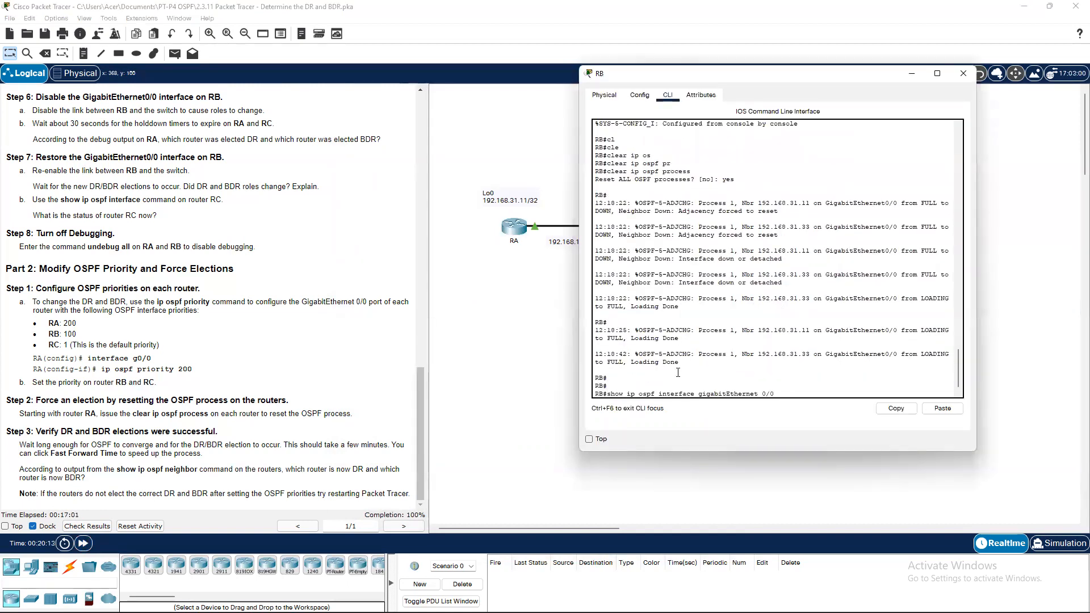
key("Return")
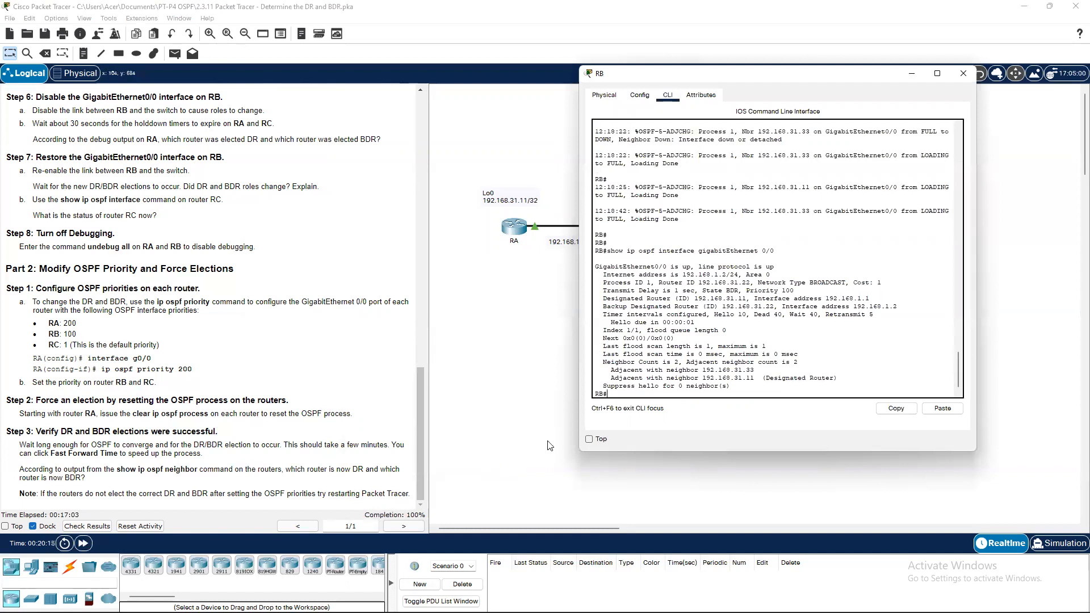
scroll(551, 447, "down", 2)
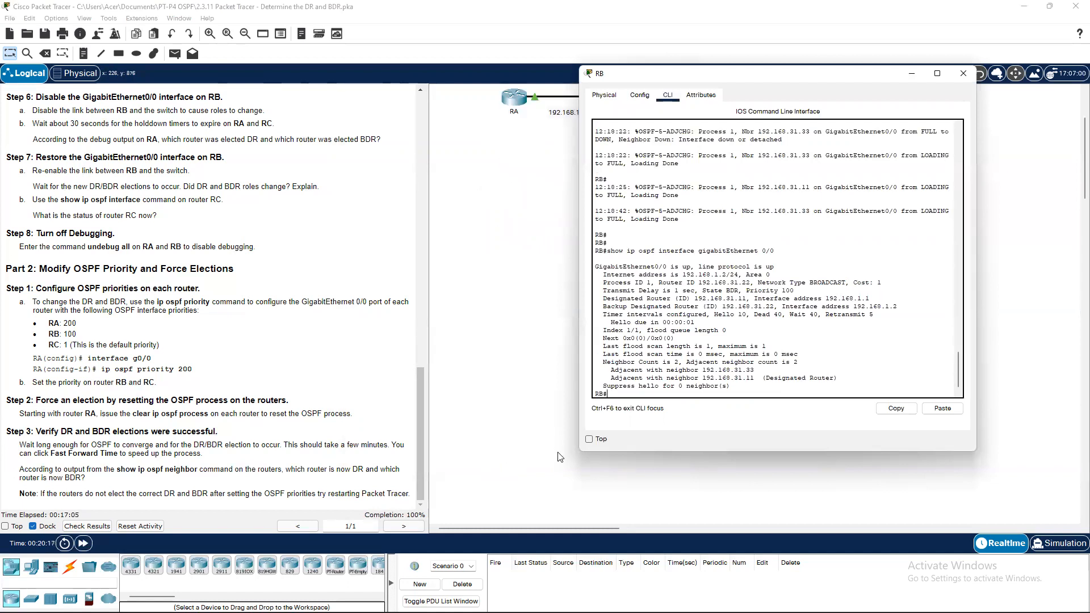
left_click(911, 76)
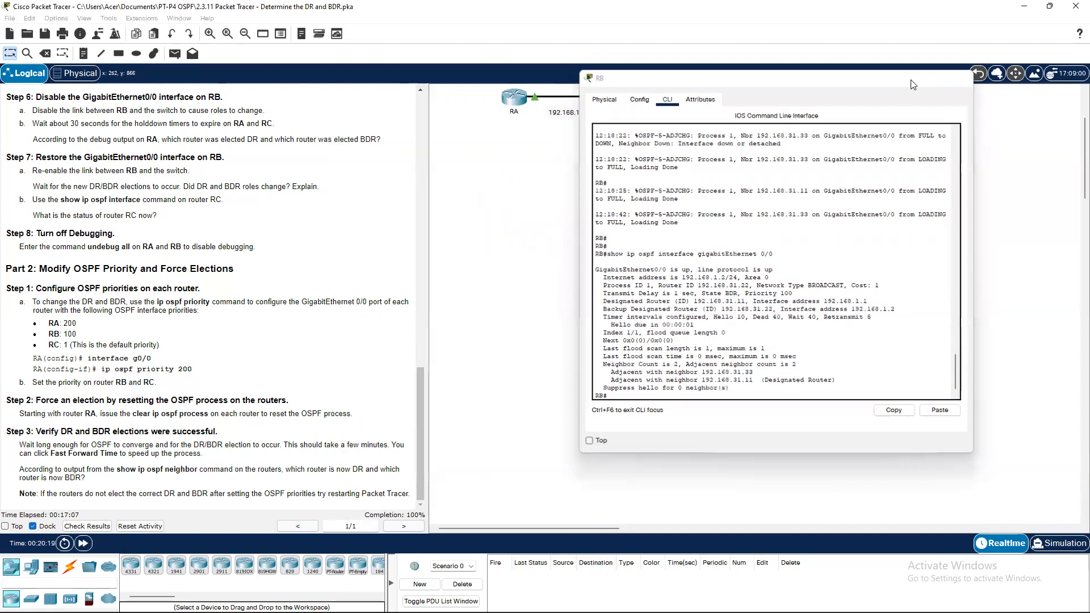
scroll(274, 350, "up", 15)
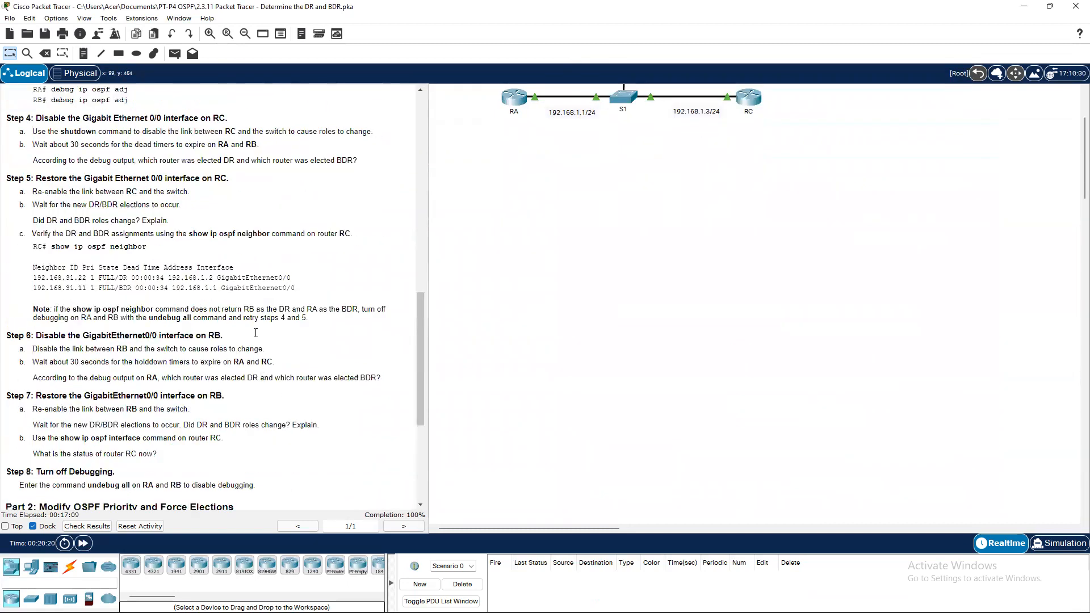
scroll(183, 237, "up", 3)
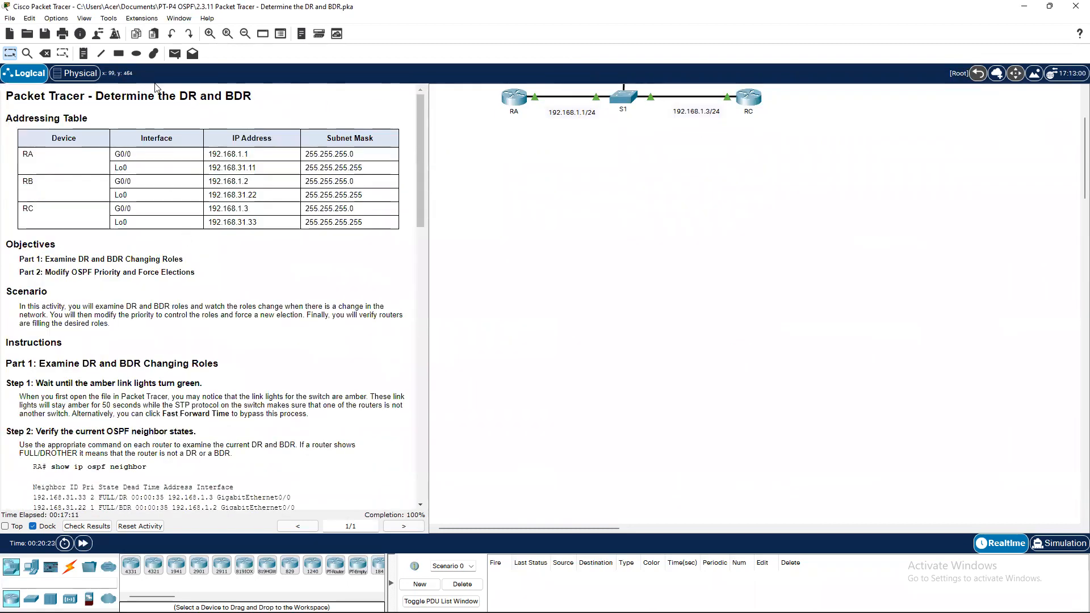